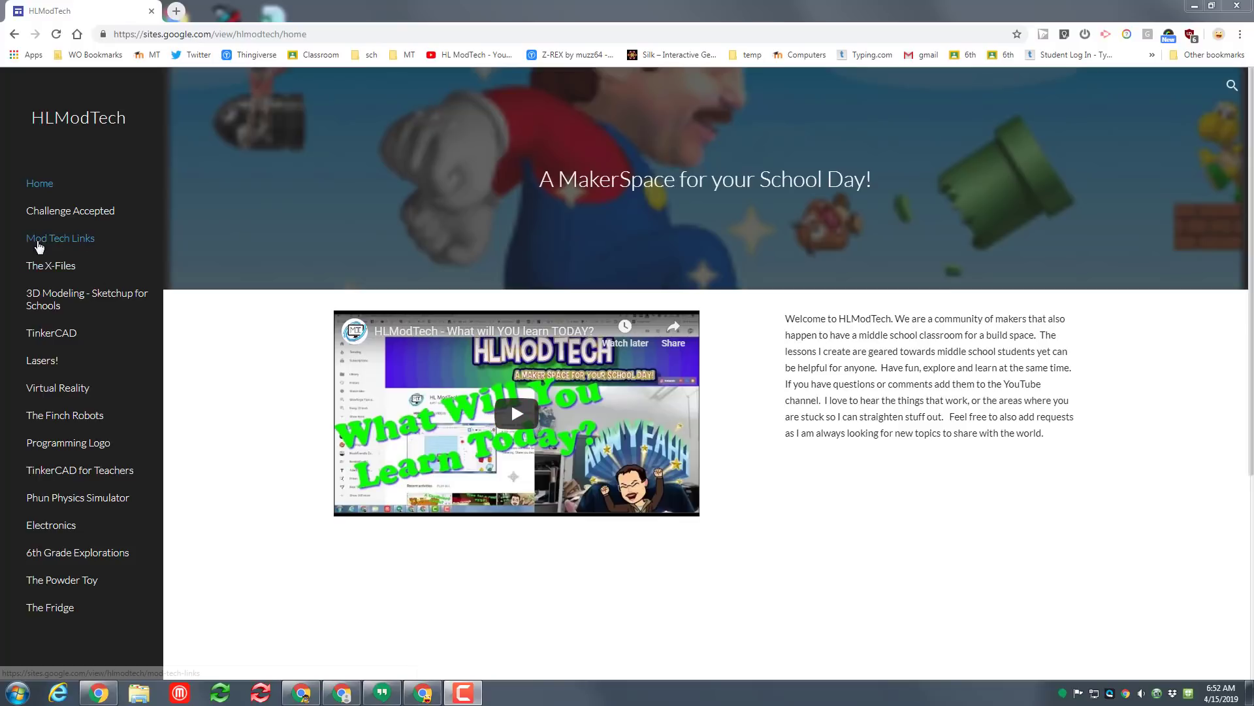
# - Go to the '3D Modeling - Sketchup for Schools' site page and launch SketchUp for Schools from its link
pyautogui.click(51, 300)
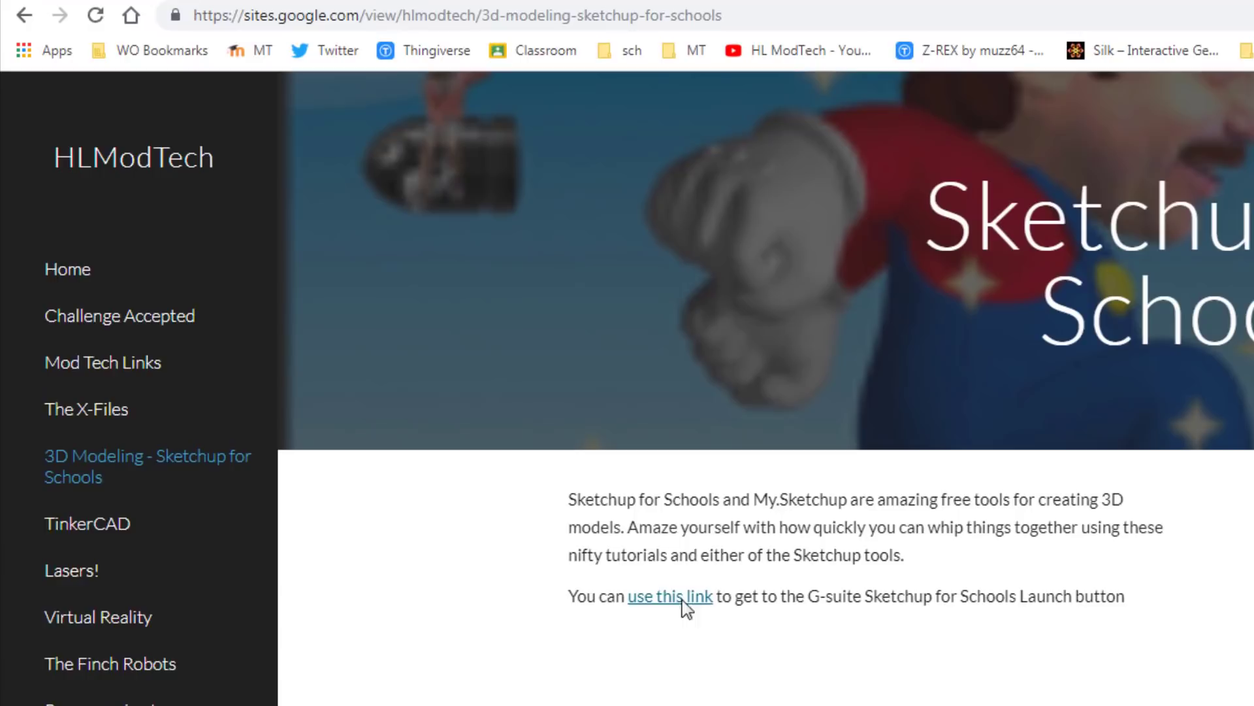
pyautogui.click(399, 380)
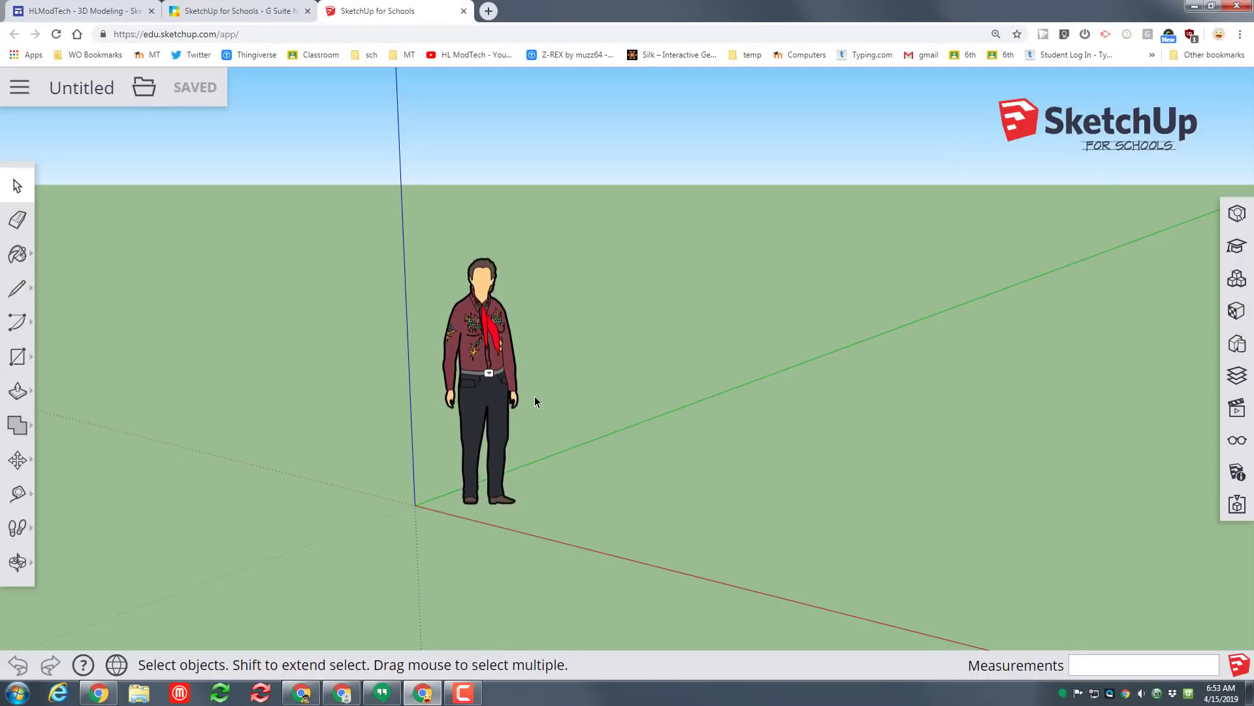
# - Save the untitled model as 'wall mdhs' in the sketchup Drive folder and select the person figure
pyautogui.click(85, 89)
pyautogui.doubleClick(594, 370)
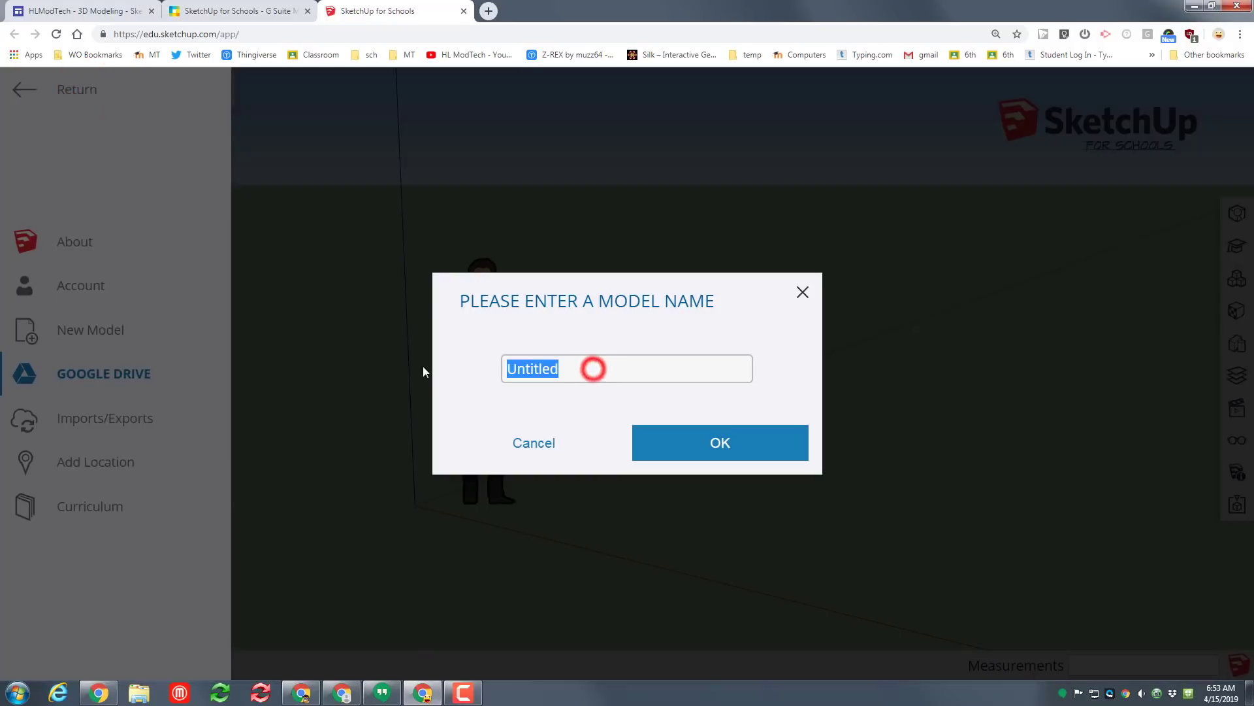
pyautogui.write('wall')
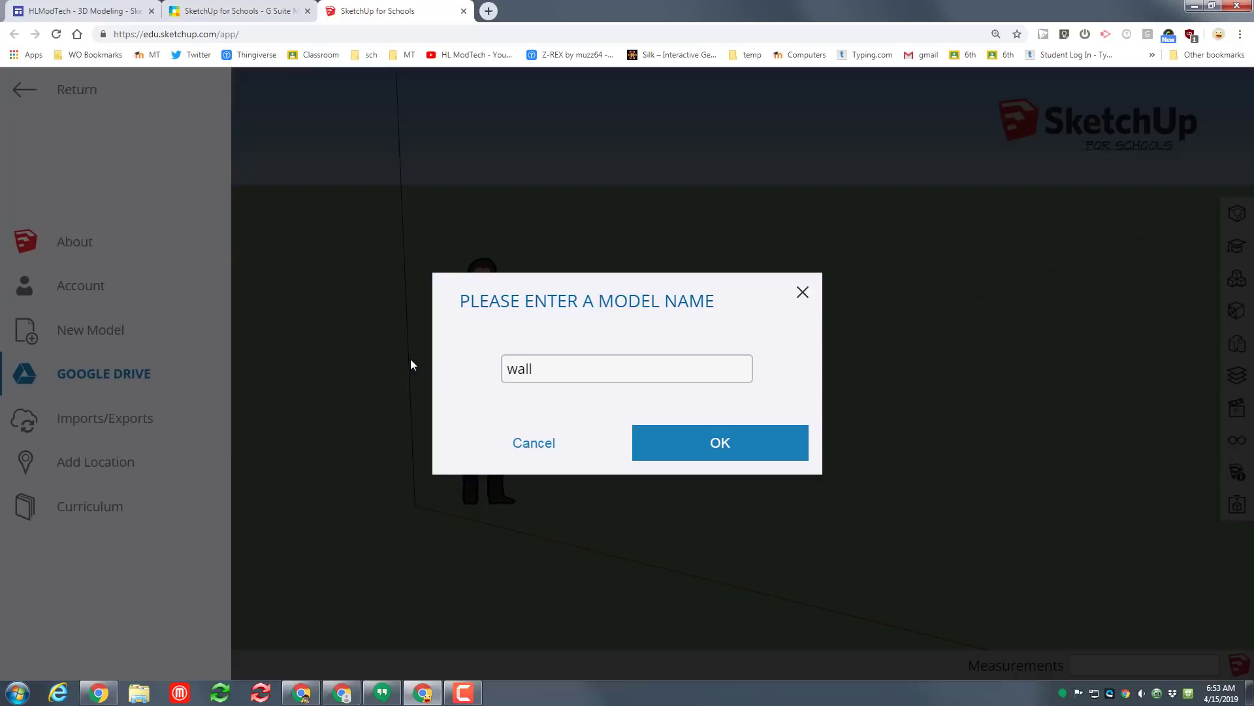
pyautogui.write(' mdh')
pyautogui.write('s')
pyautogui.click(704, 452)
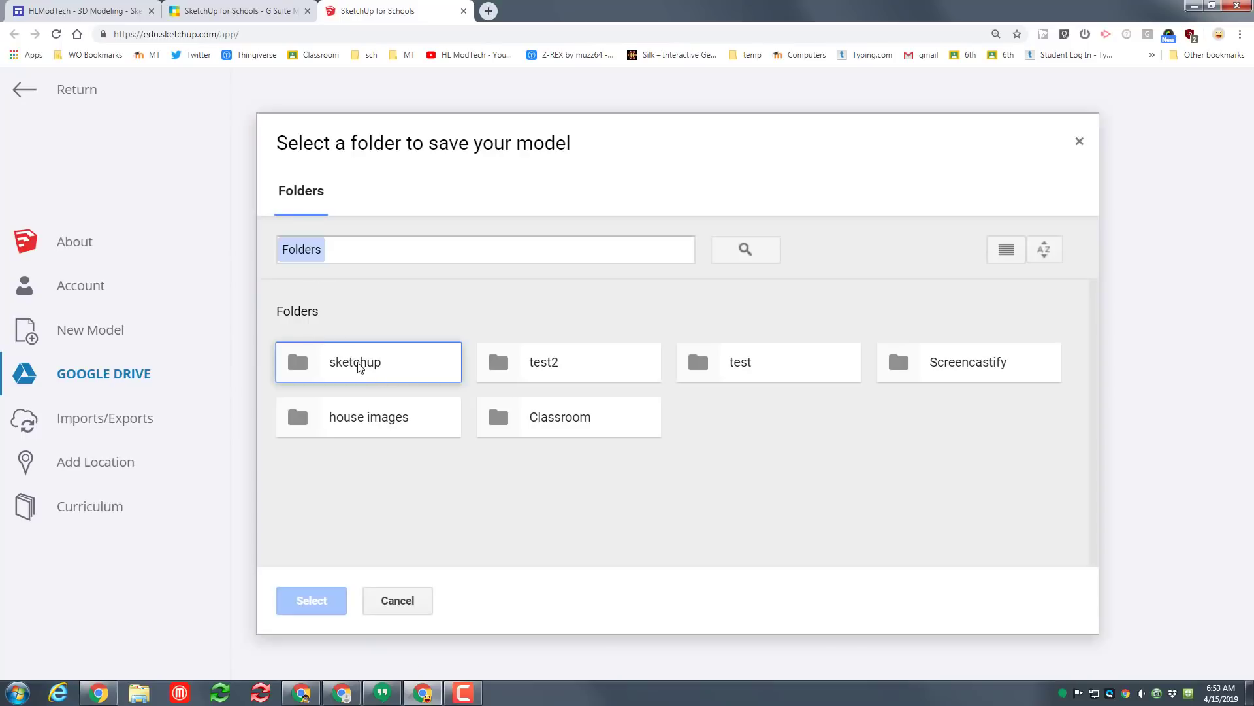
pyautogui.click(357, 362)
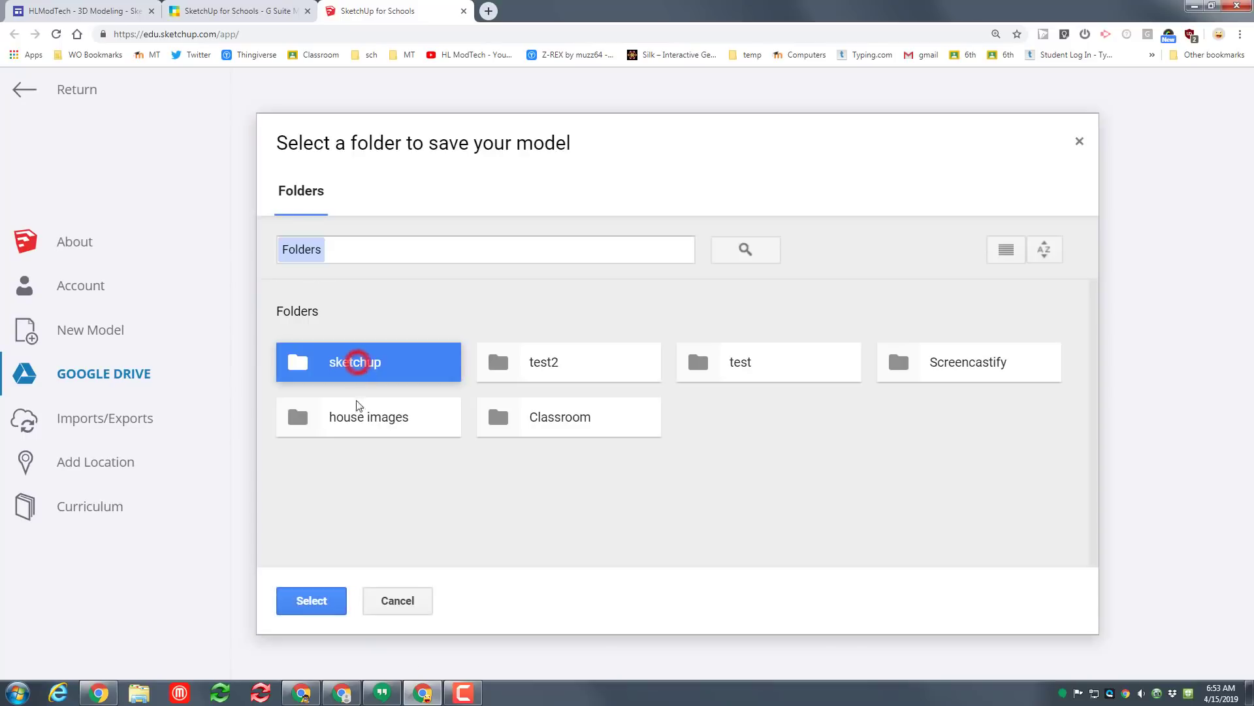
pyautogui.click(313, 602)
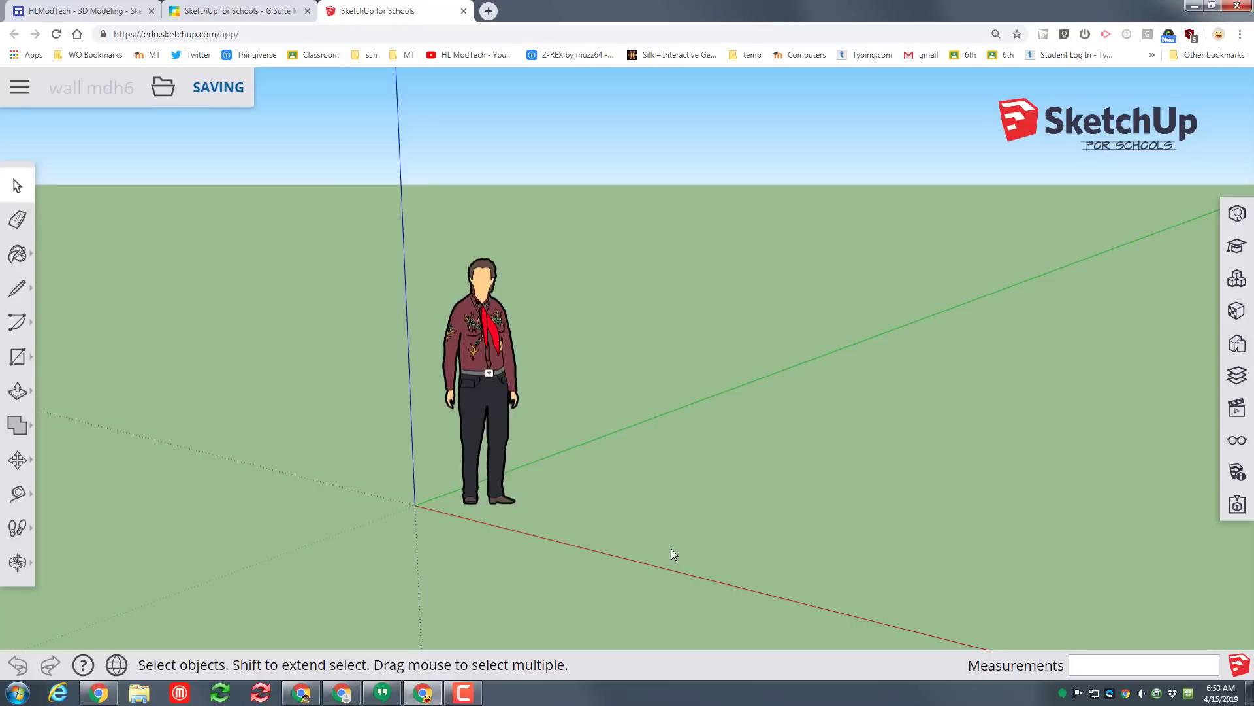
pyautogui.click(504, 374)
# - Delete the figure and draw a 40' by 2' rectangle starting at the origin
pyautogui.press('Delete')
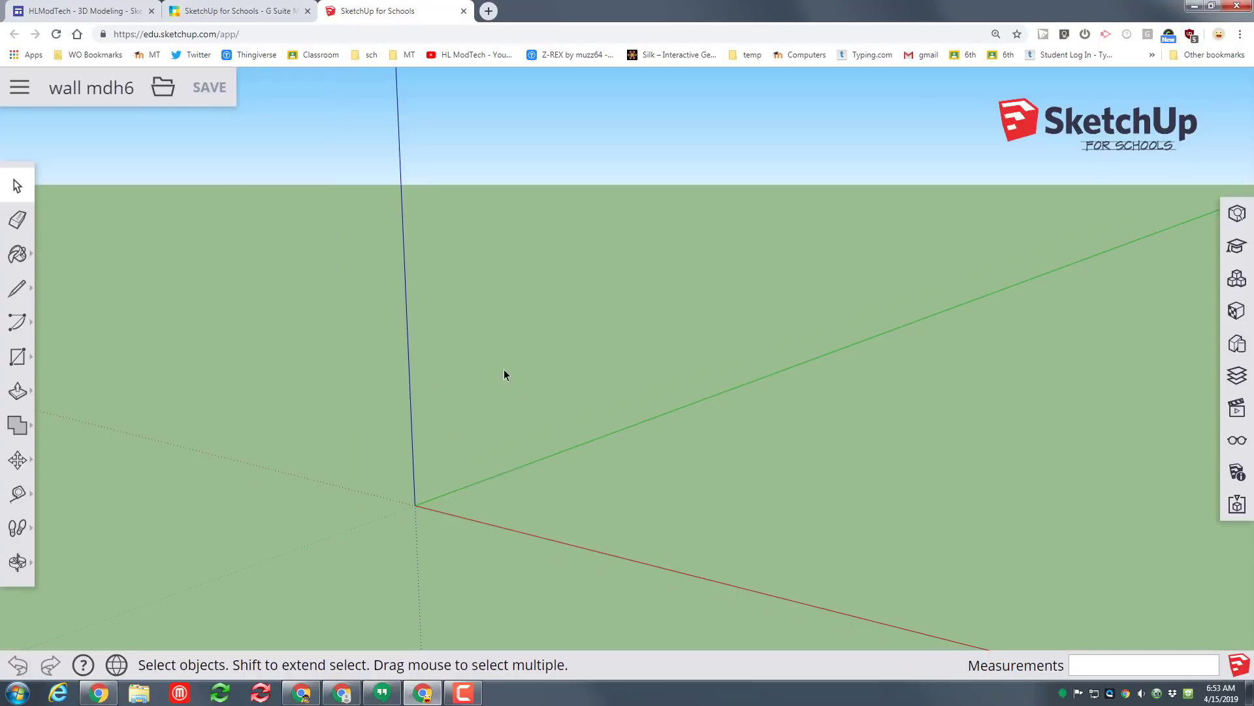
pyautogui.click(25, 359)
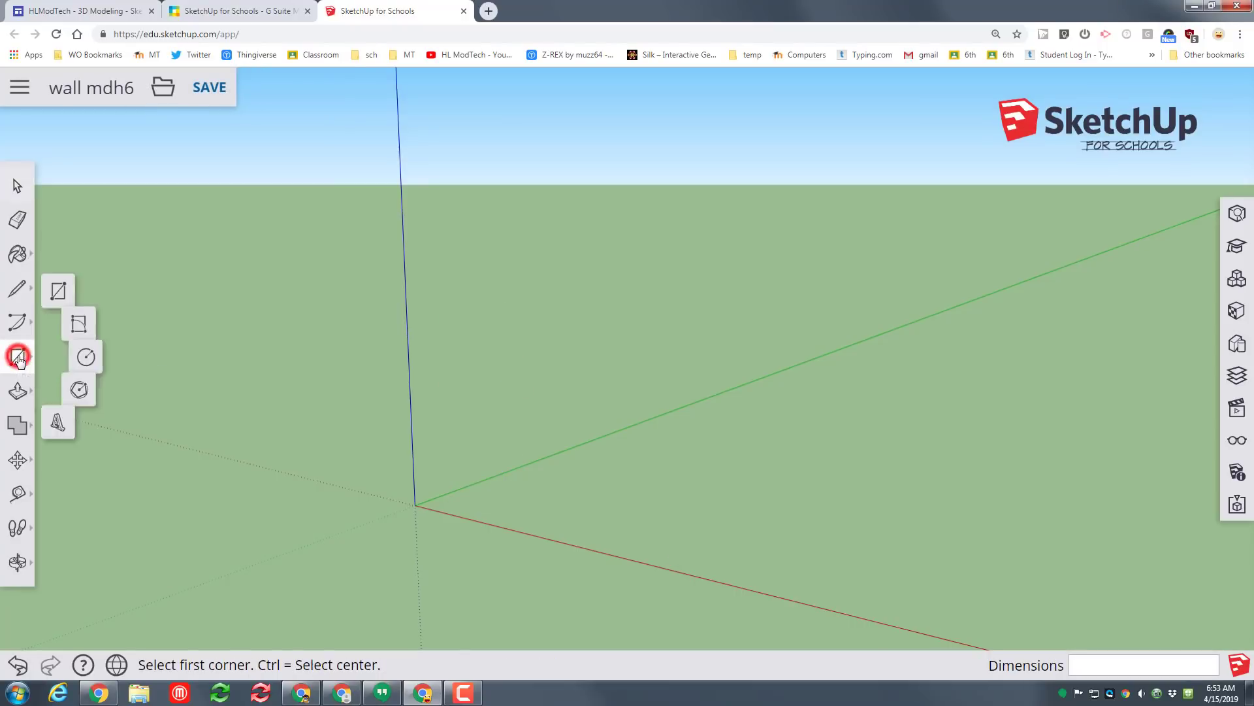
pyautogui.click(66, 278)
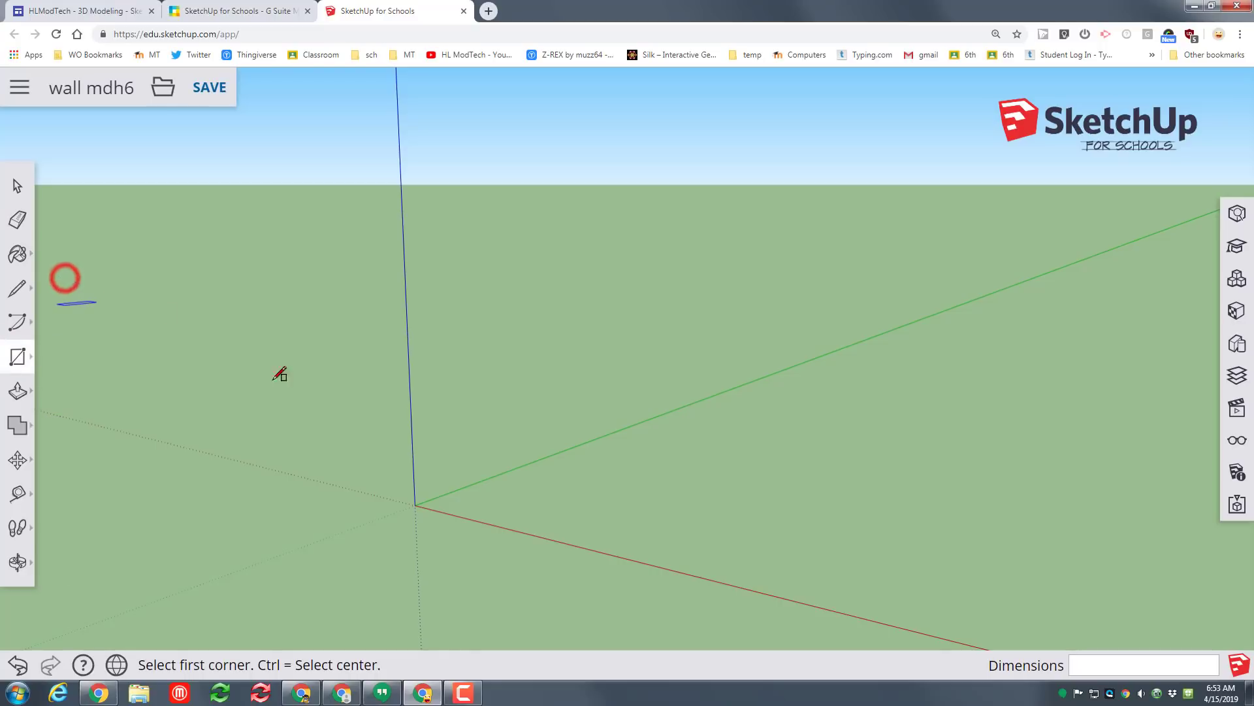
pyautogui.click(415, 504)
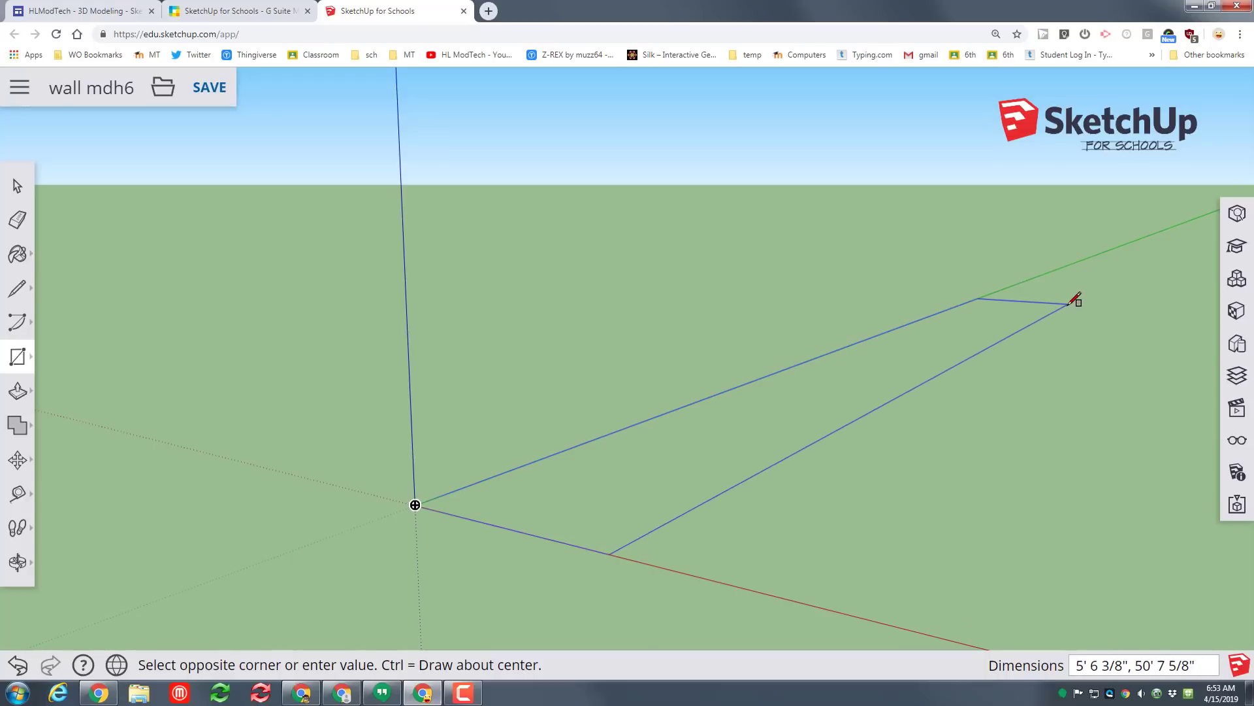
pyautogui.write("40',2")
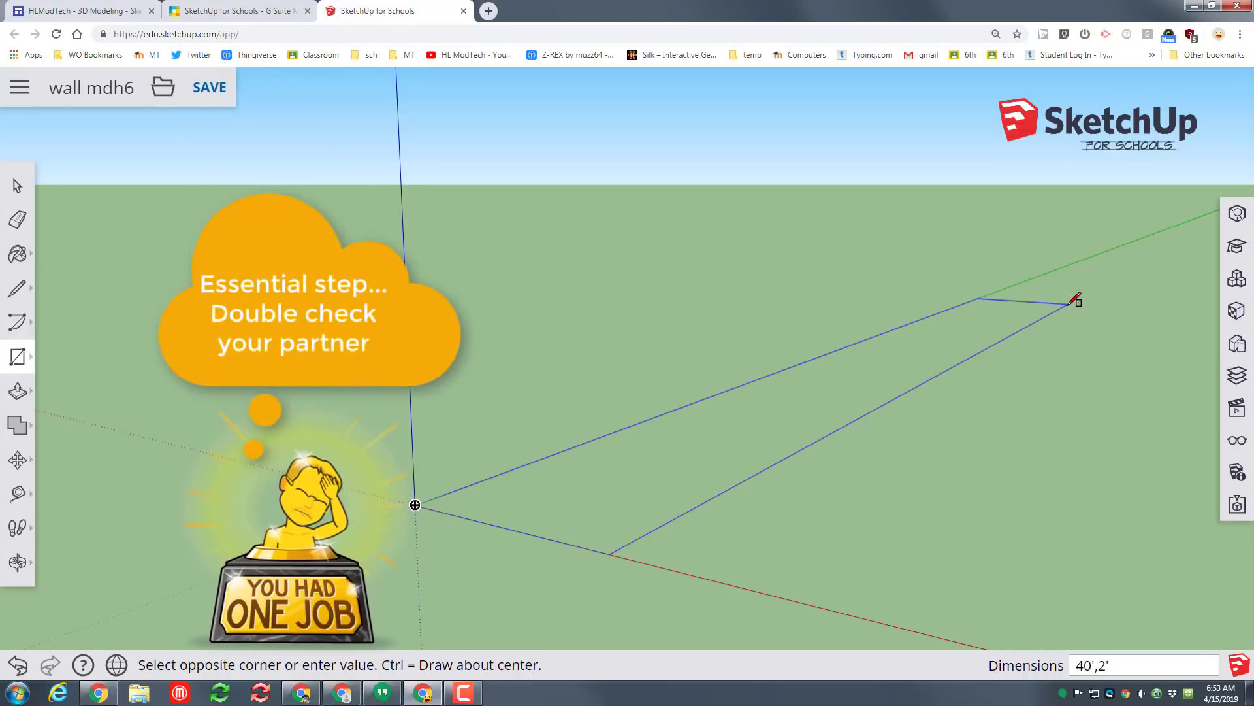
pyautogui.press('Return')
pyautogui.scroll(-3, 991, 375)
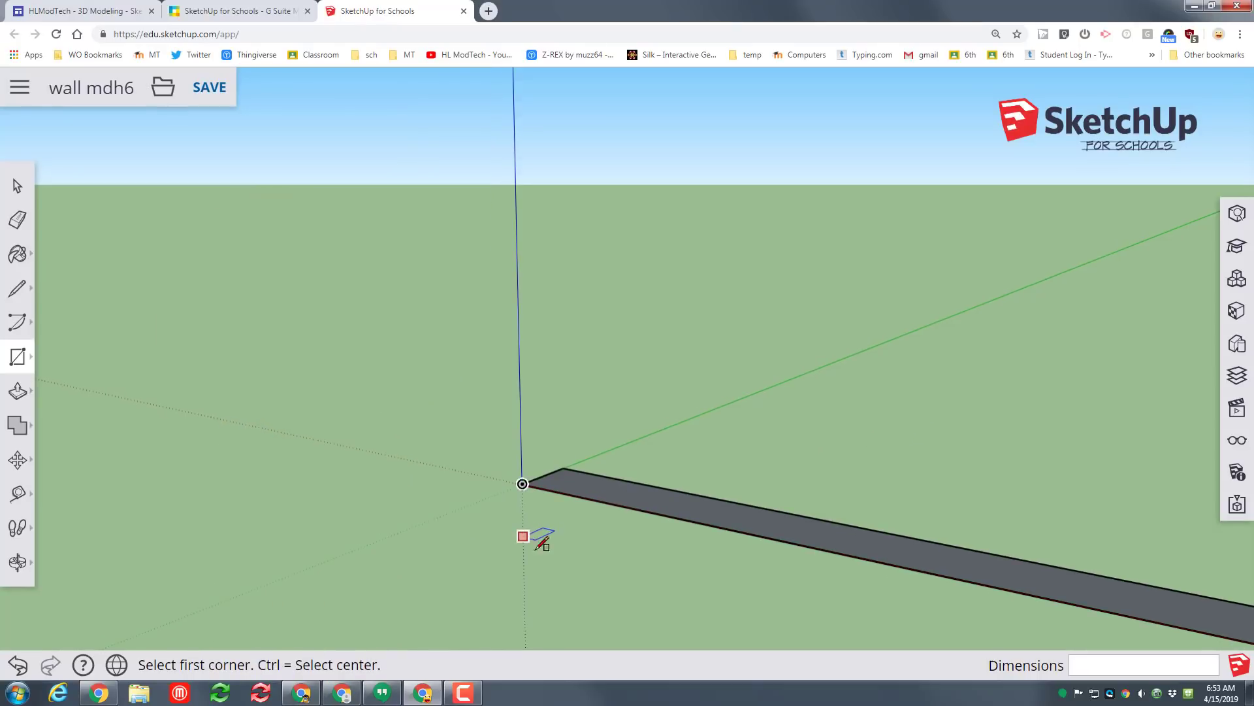
# - Push/Pull the 40' by 2' strip up 20' into a solid wall
pyautogui.moveTo(625, 563); pyautogui.dragTo(943, 555, button='middle')
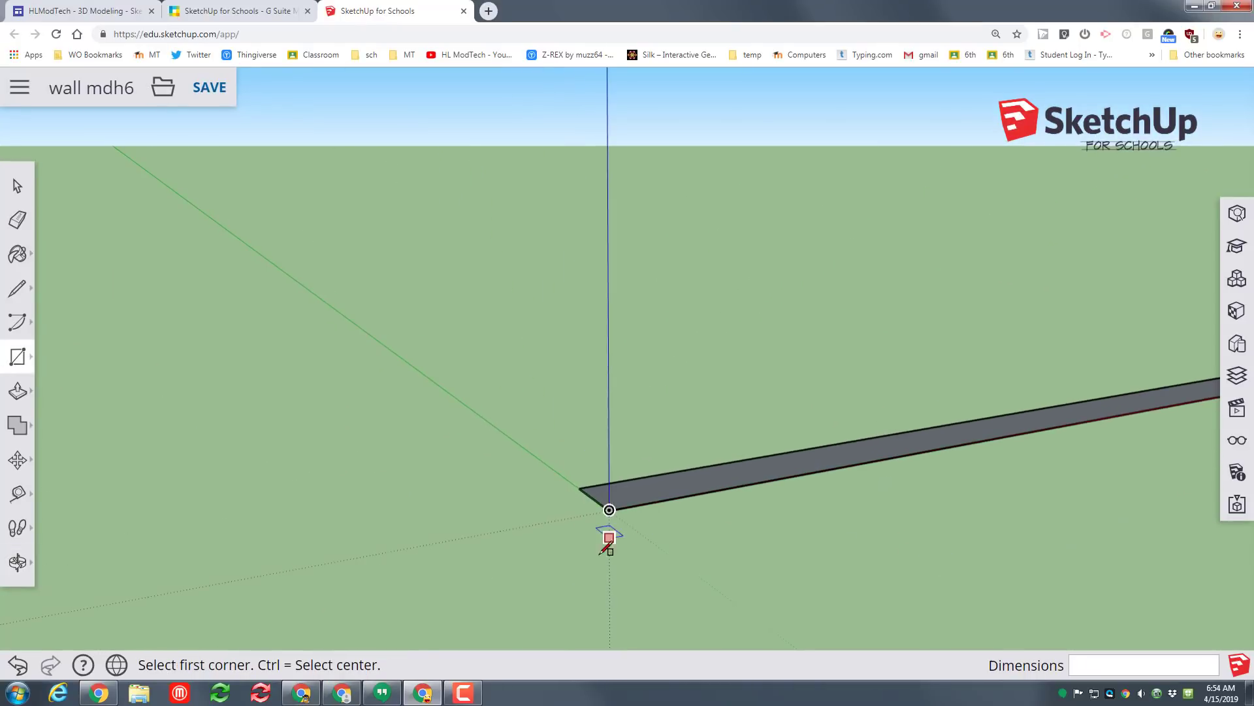
pyautogui.moveTo(605, 532); pyautogui.dragTo(81, 532, button='middle')
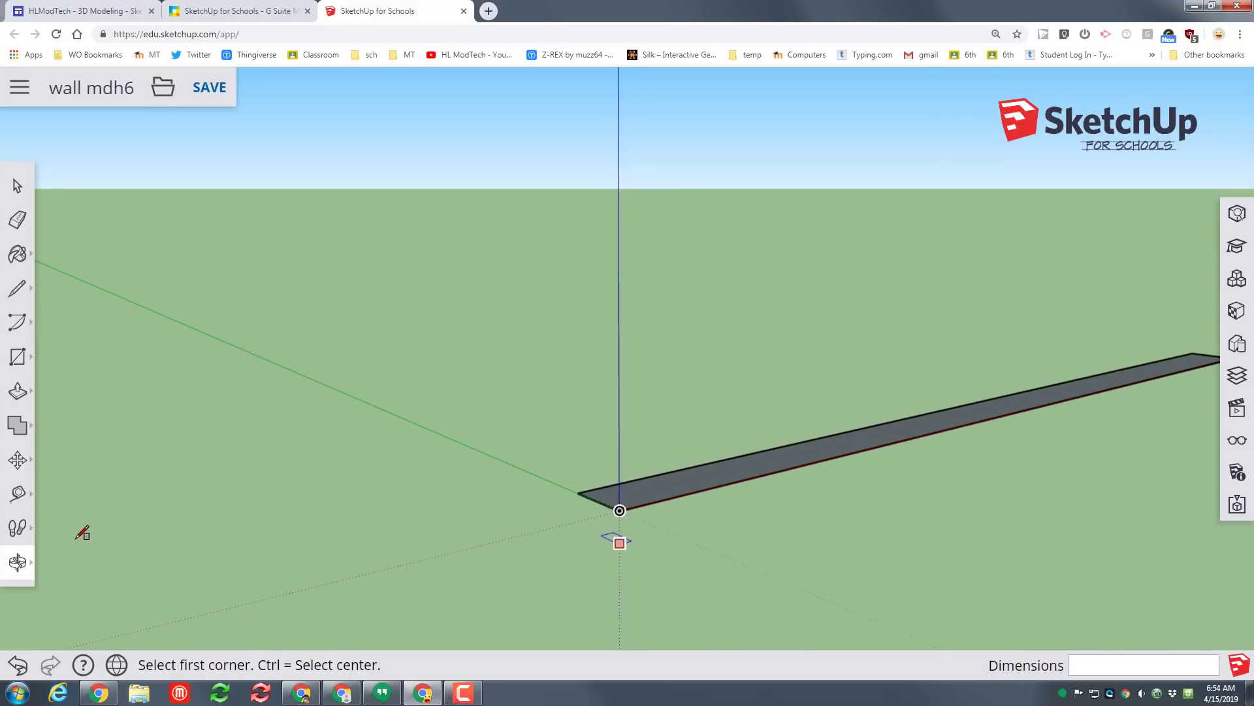
pyautogui.click(19, 559)
pyautogui.click(61, 481)
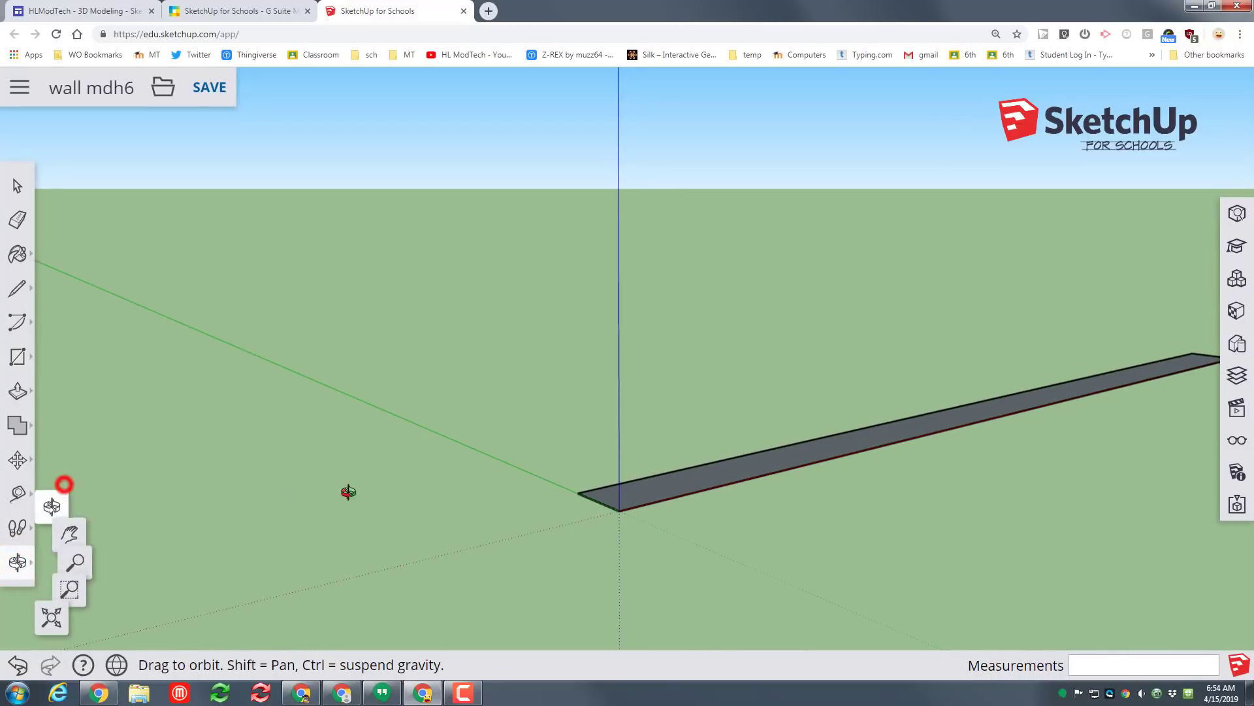
pyautogui.moveTo(882, 523); pyautogui.dragTo(991, 518)
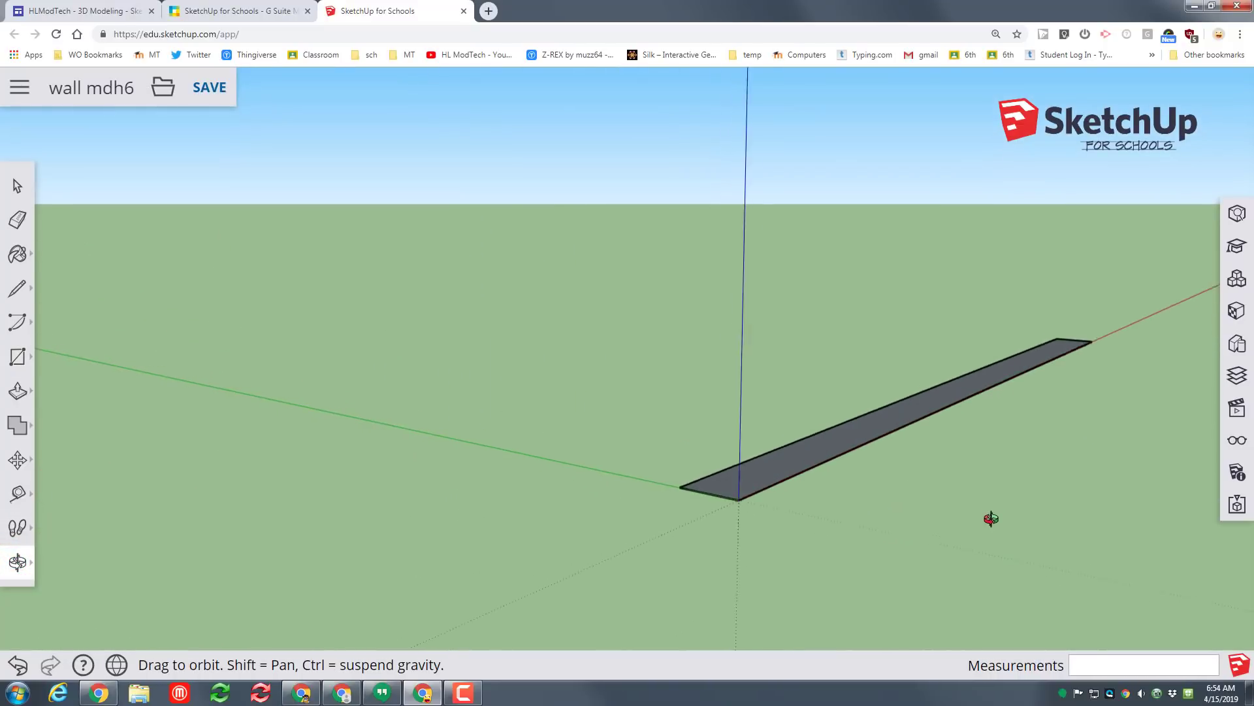
pyautogui.click(18, 391)
pyautogui.click(67, 351)
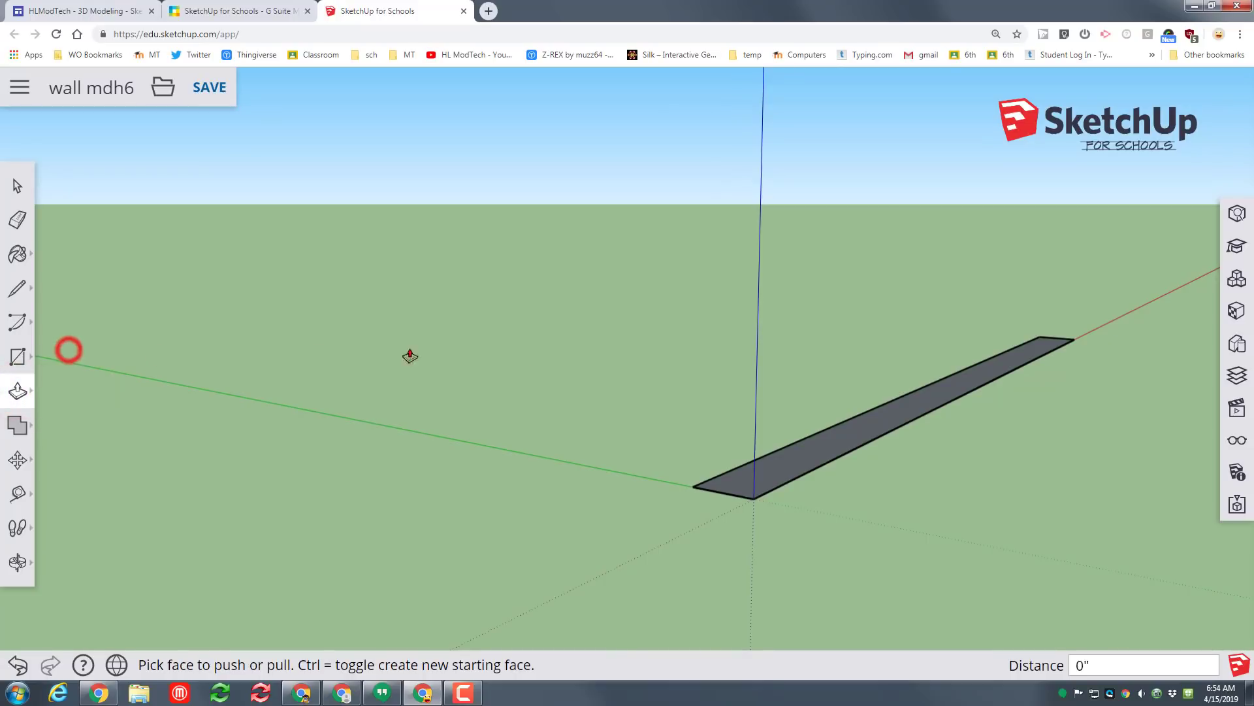
pyautogui.click(795, 455)
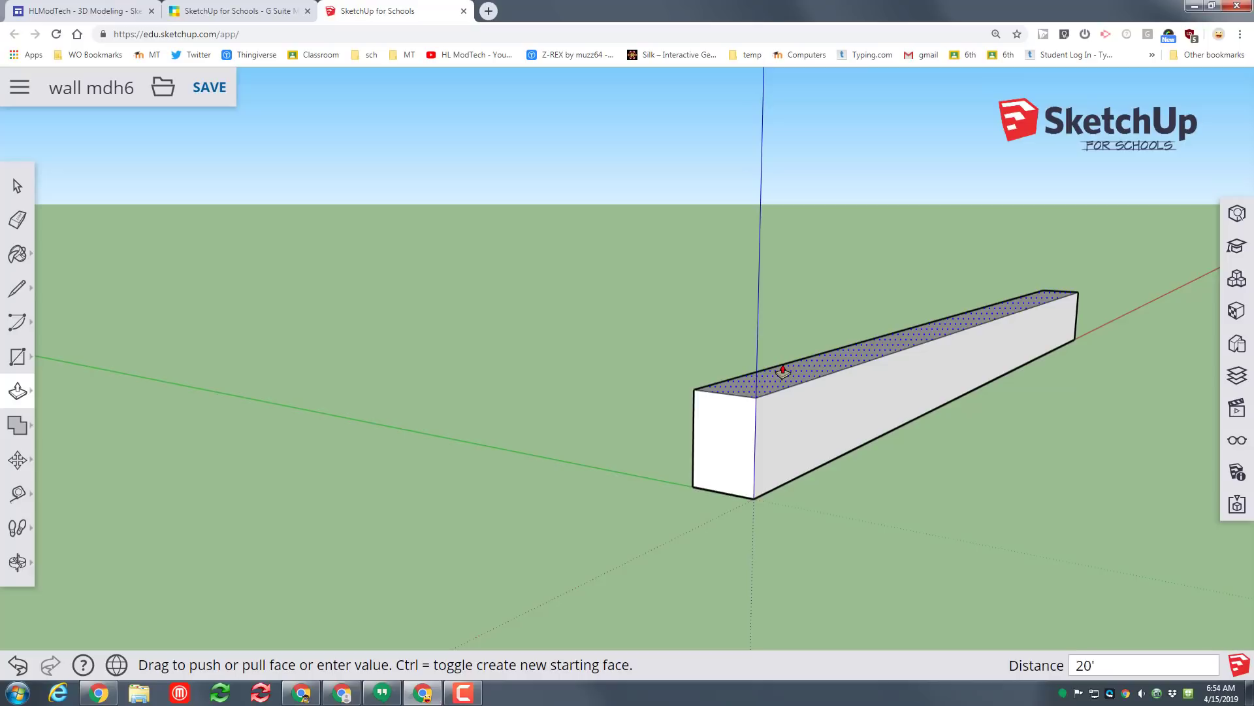
pyautogui.doubleClick(783, 372)
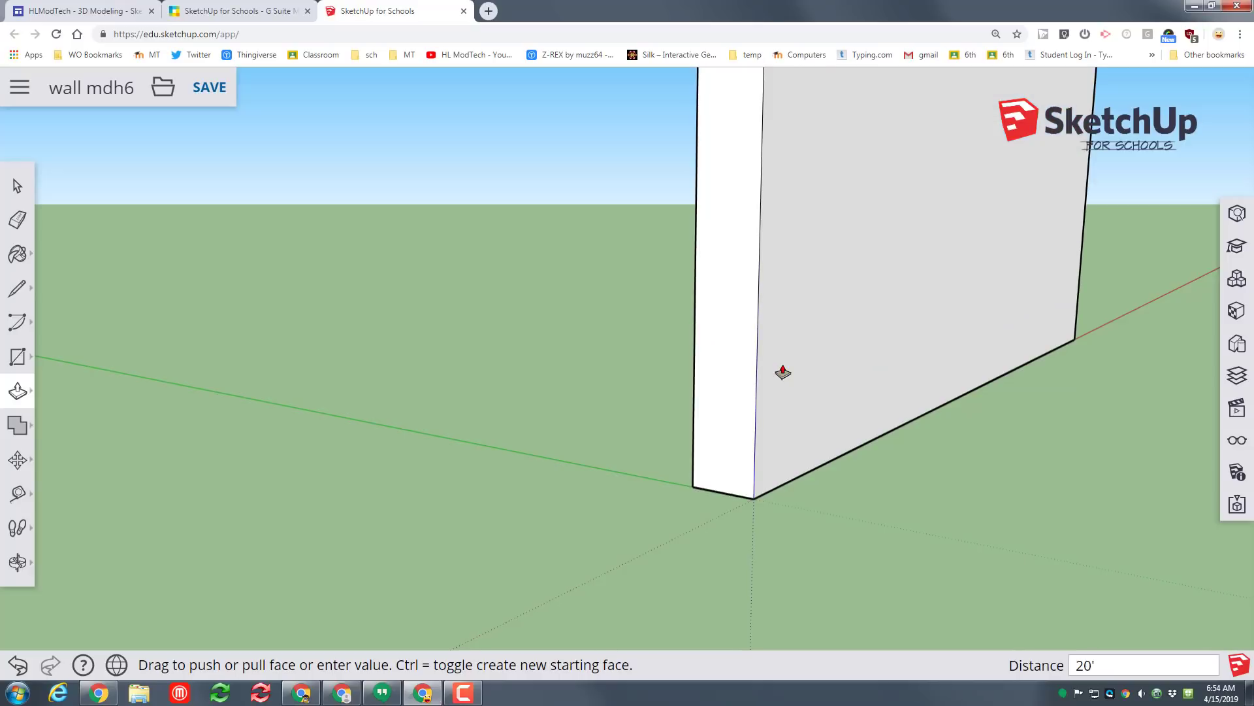
pyautogui.scroll(-6, 782, 372)
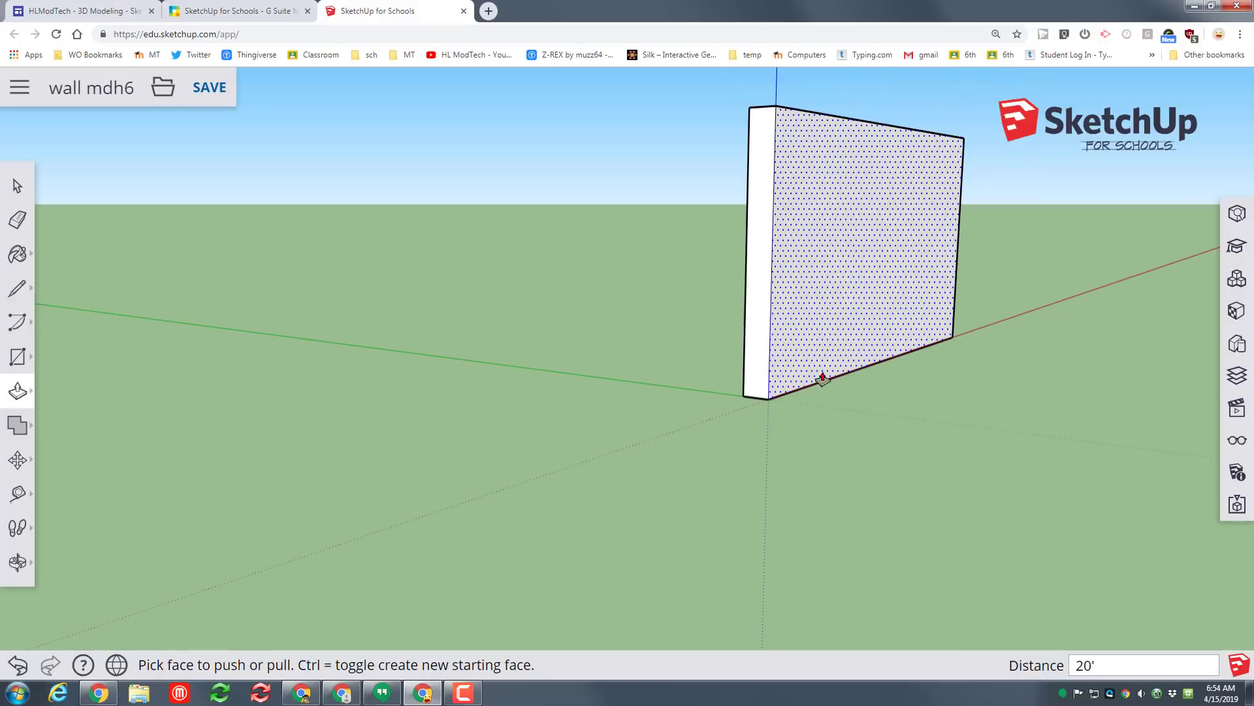
pyautogui.moveTo(843, 405); pyautogui.dragTo(314, 486, button='middle')
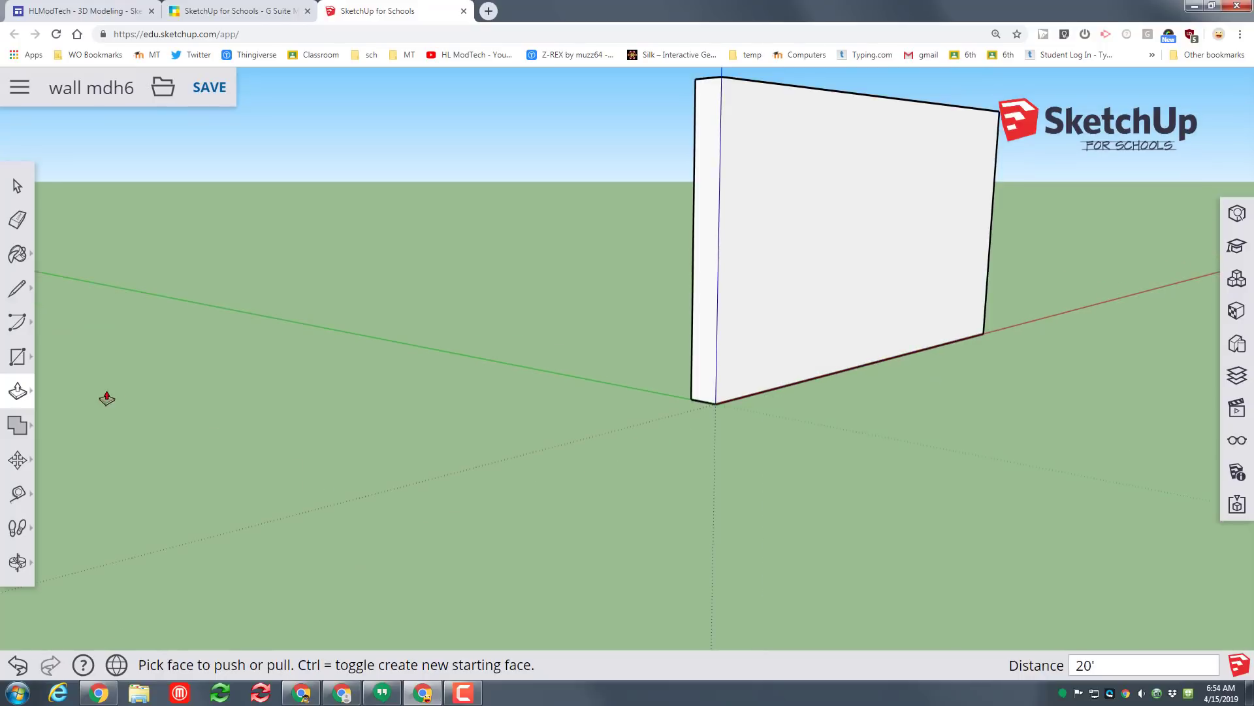
# - Draw a roughly 5' 10 1/2" by 3' 7 9/16" rectangle near the wall's upper-left corner and select it
pyautogui.click(17, 358)
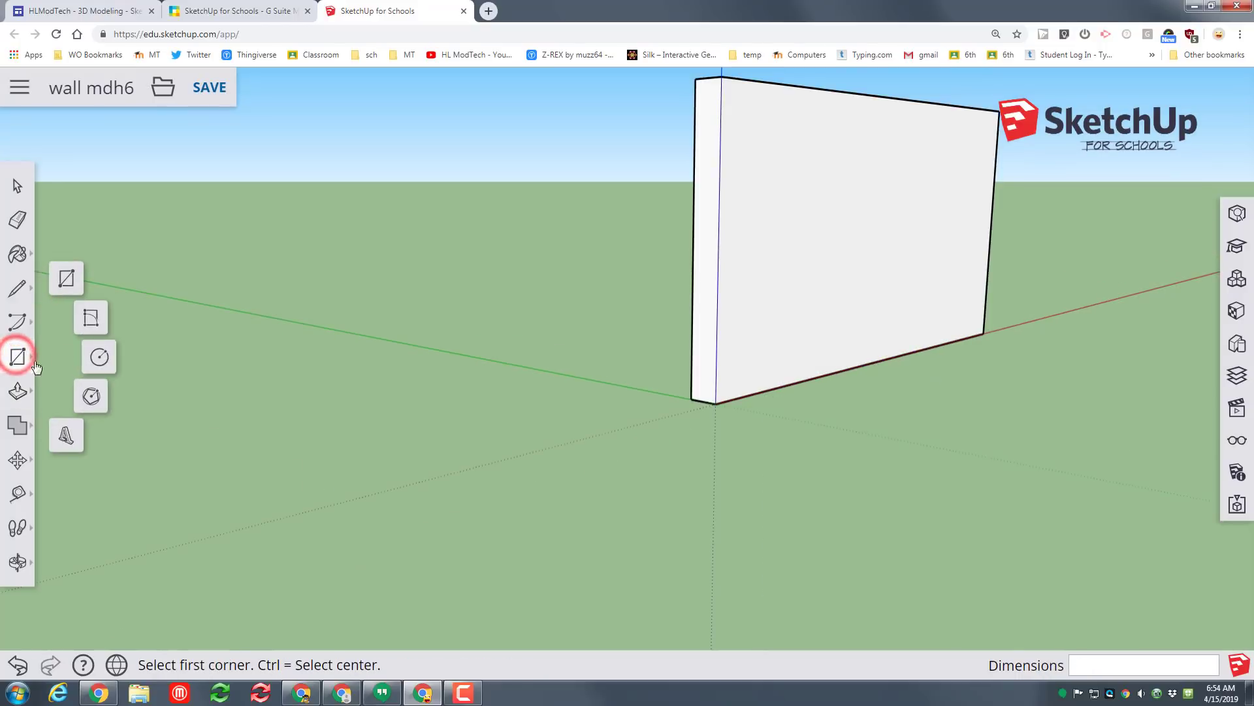
pyautogui.click(65, 279)
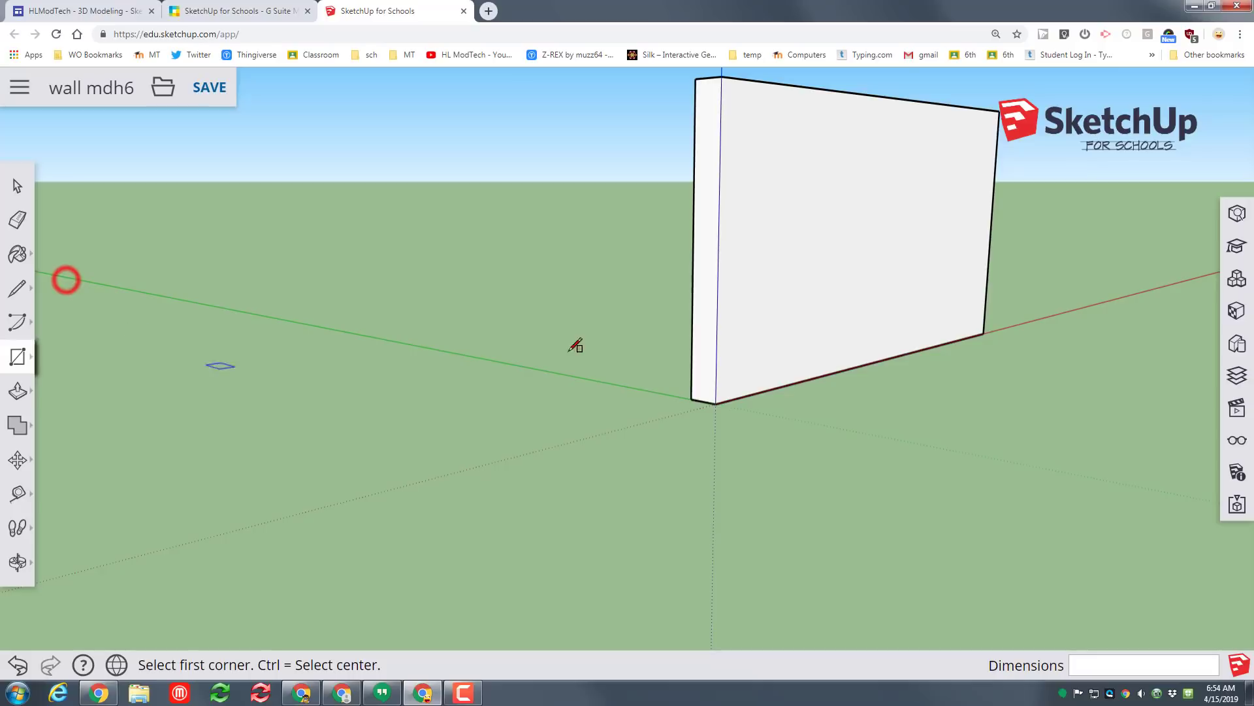
pyautogui.click(740, 137)
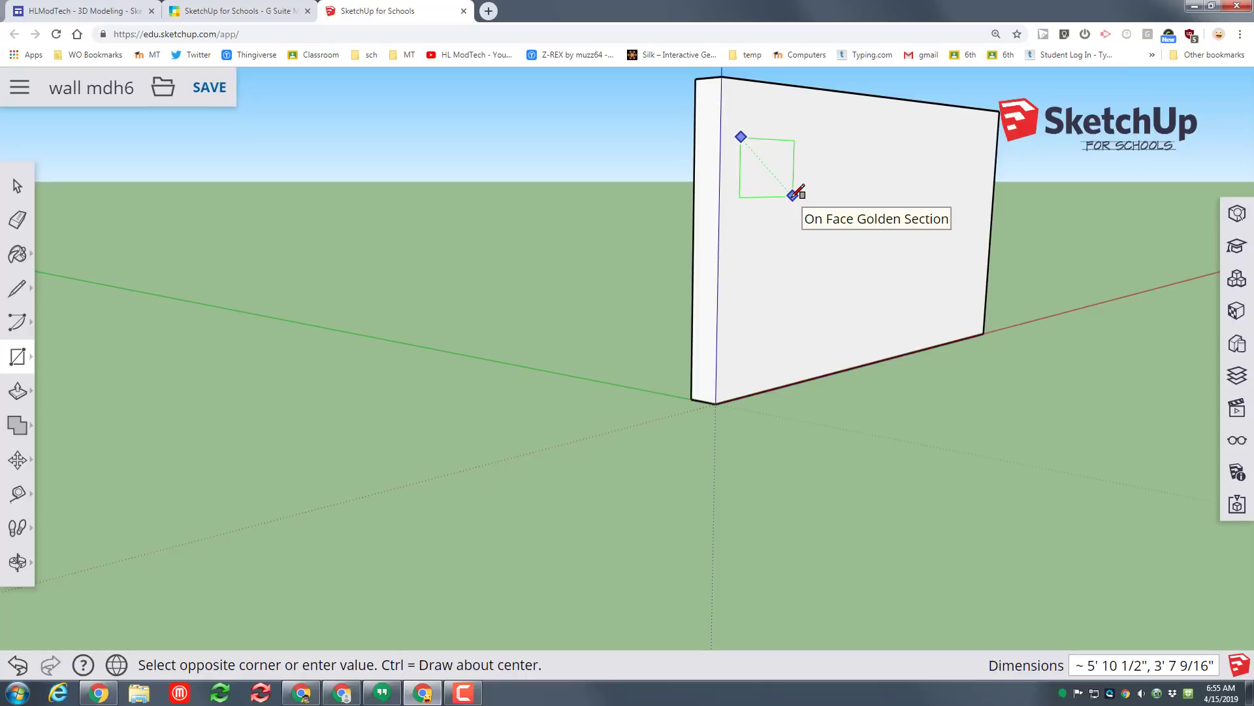
pyautogui.click(794, 195)
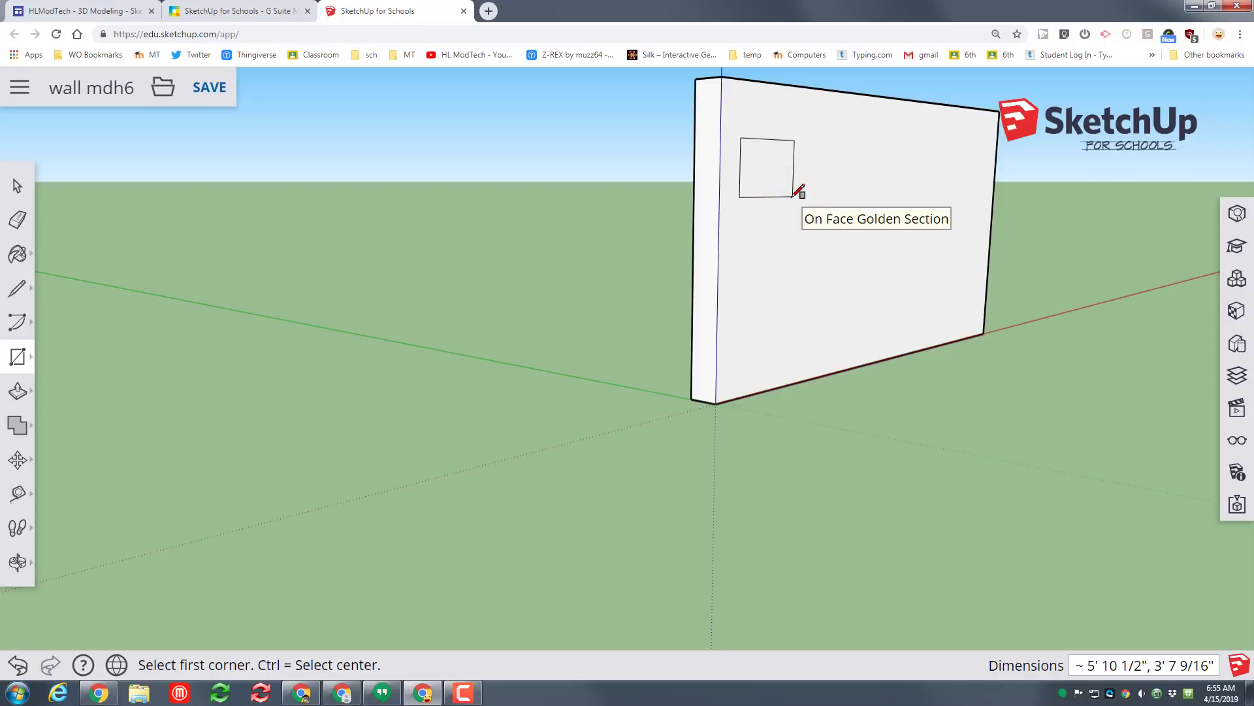
pyautogui.click(17, 186)
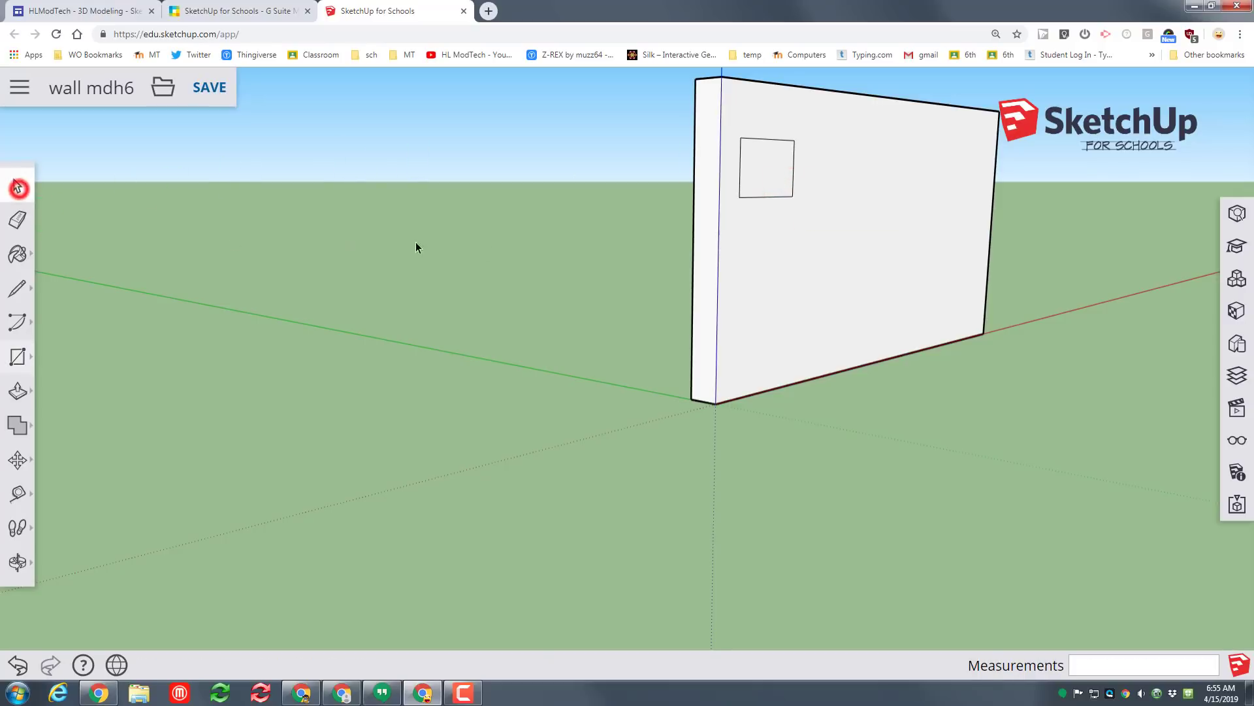
pyautogui.doubleClick(769, 172)
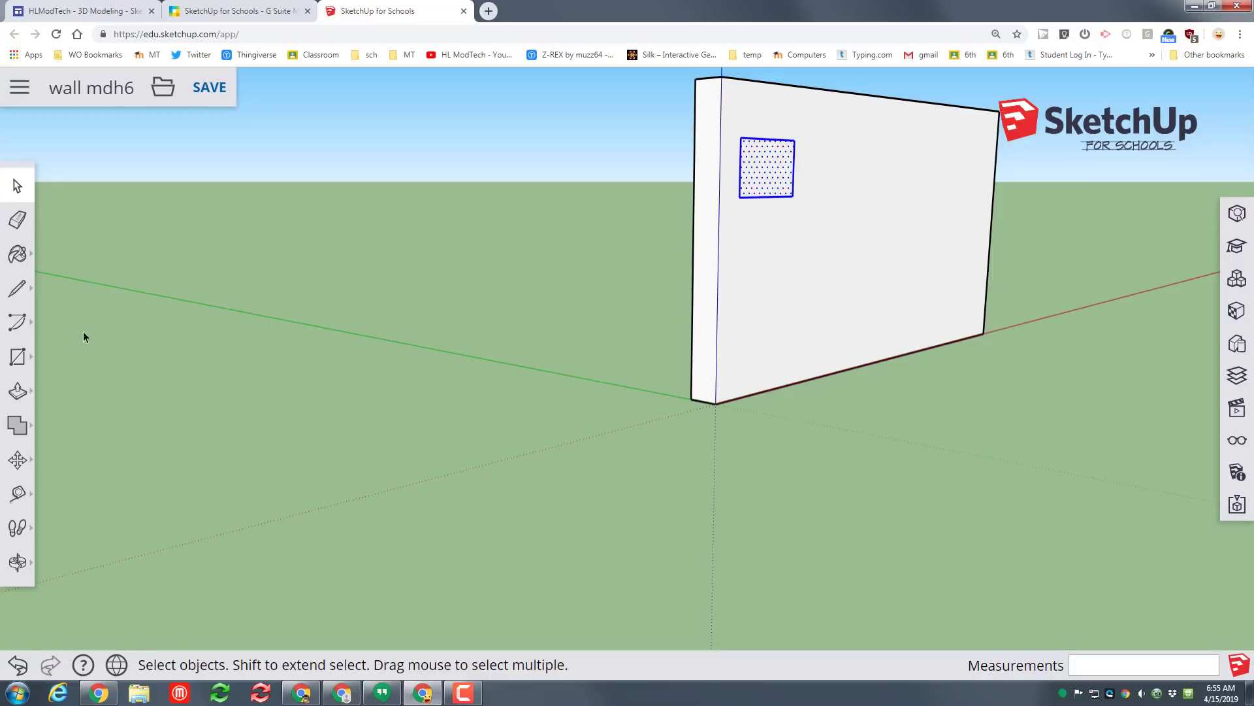
# - Move-copy the window rectangle with Ctrl, placing the copy in the air left of the wall
pyautogui.click(17, 460)
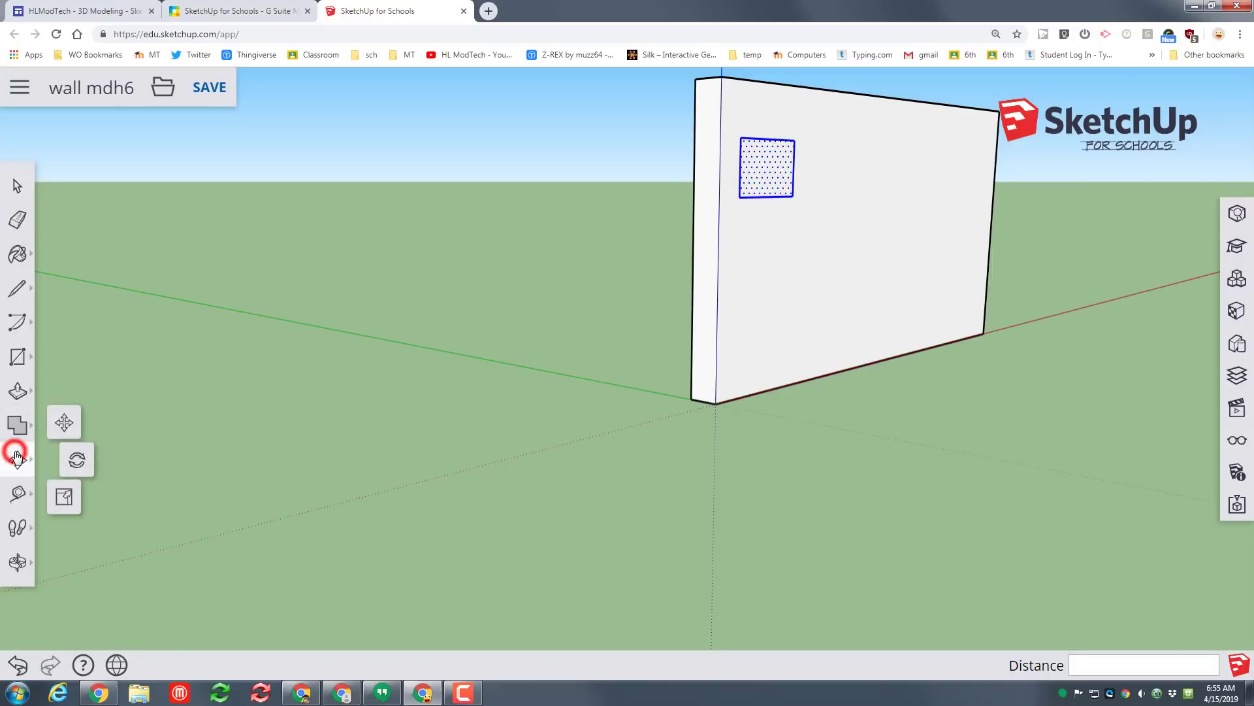
pyautogui.click(59, 426)
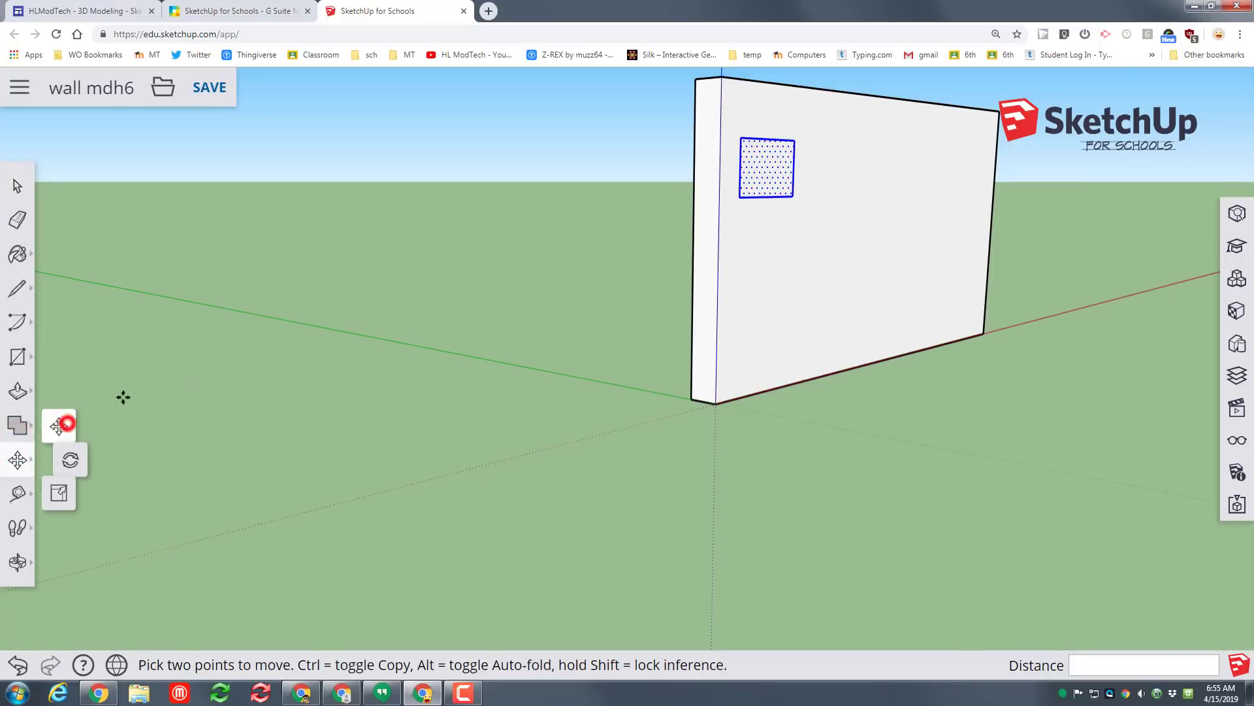
pyautogui.click(738, 195)
pyautogui.press('ctrl')
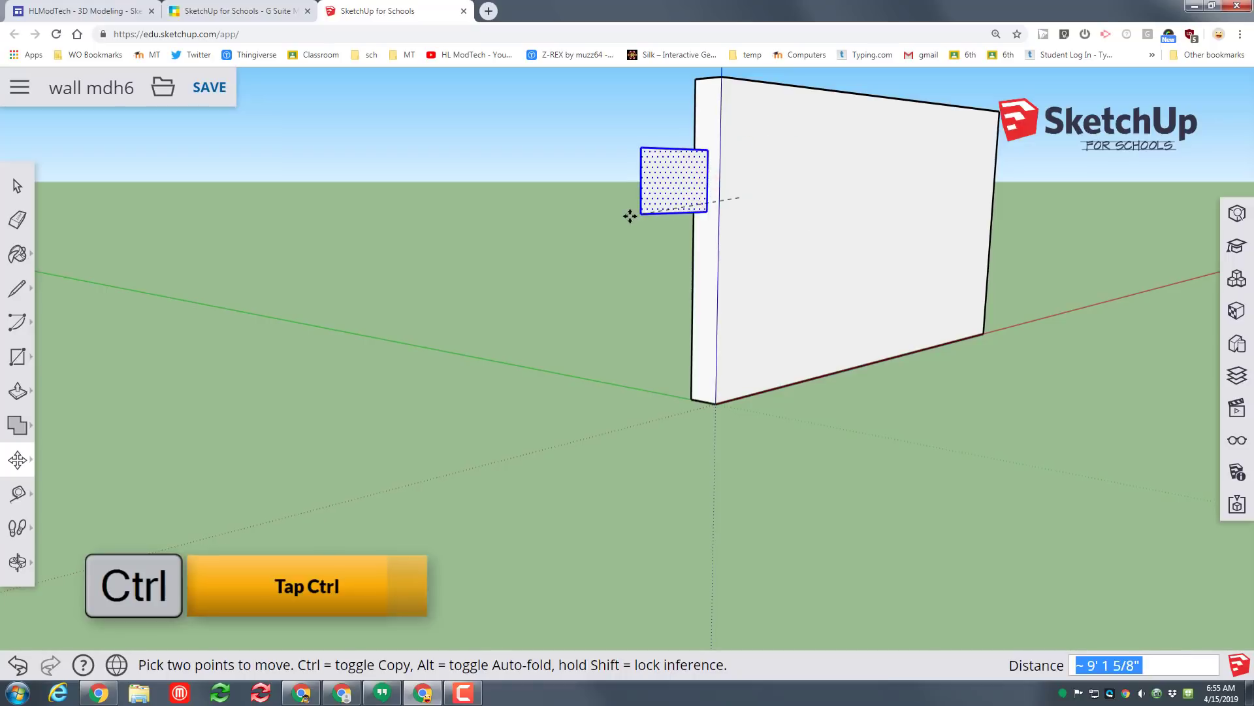
pyautogui.press('ctrl')
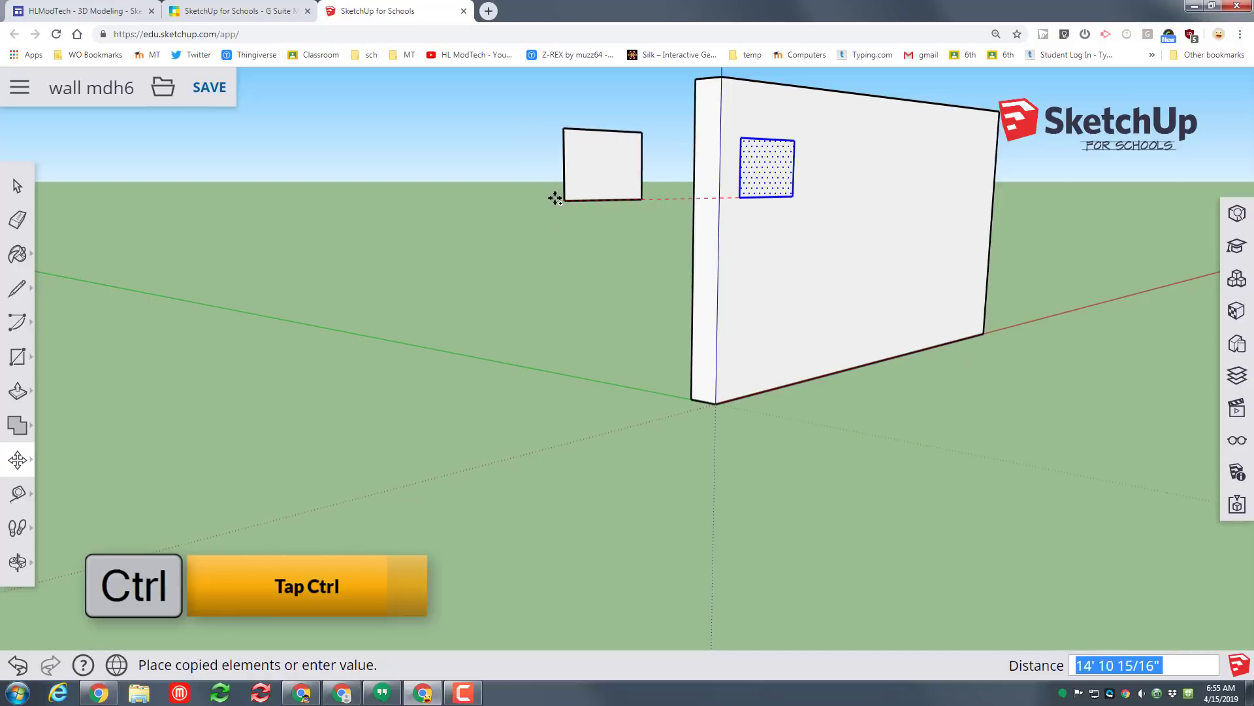
pyautogui.click(555, 198)
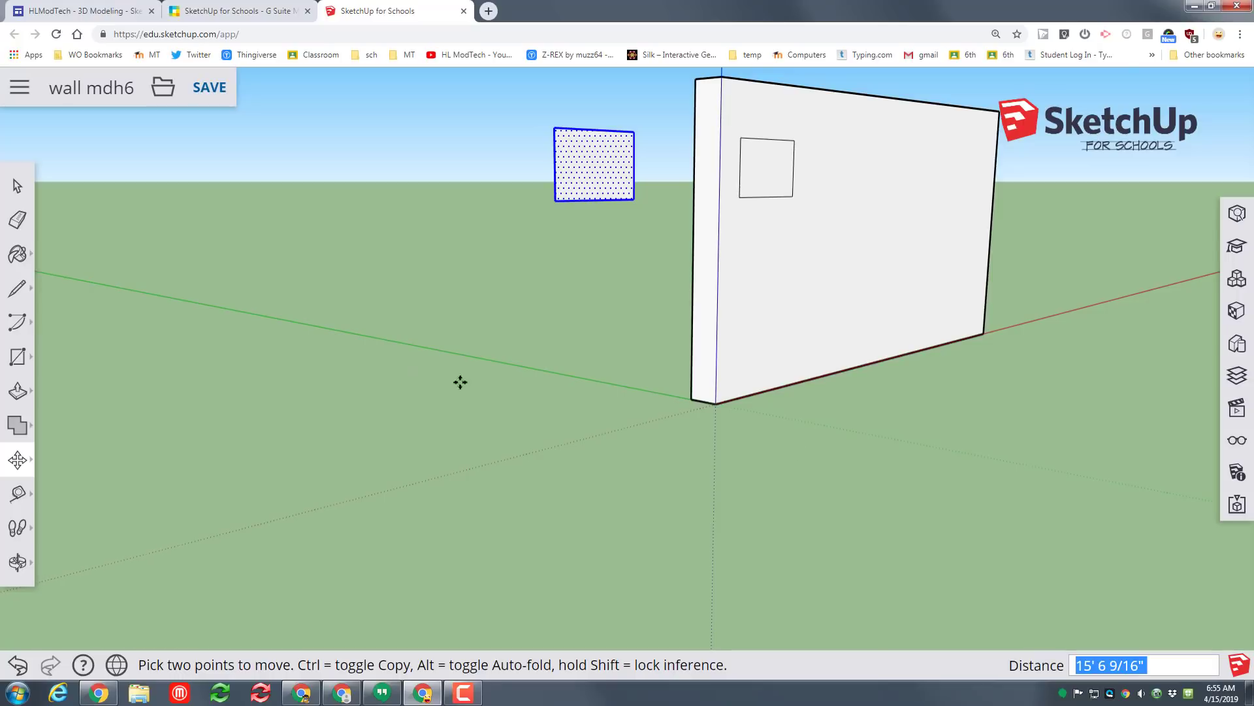
pyautogui.press('space')
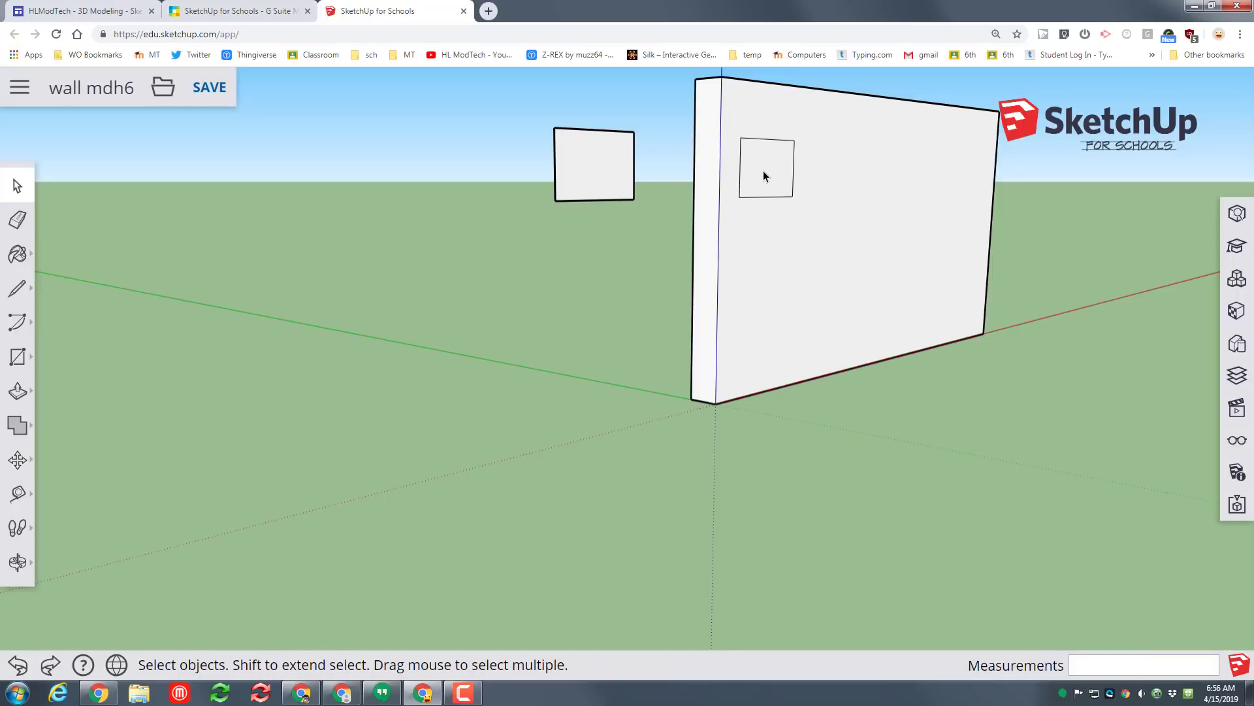
# - Copy the wall's window rectangle to the right end and divide by /4 for five evenly spaced windows
pyautogui.click(763, 170)
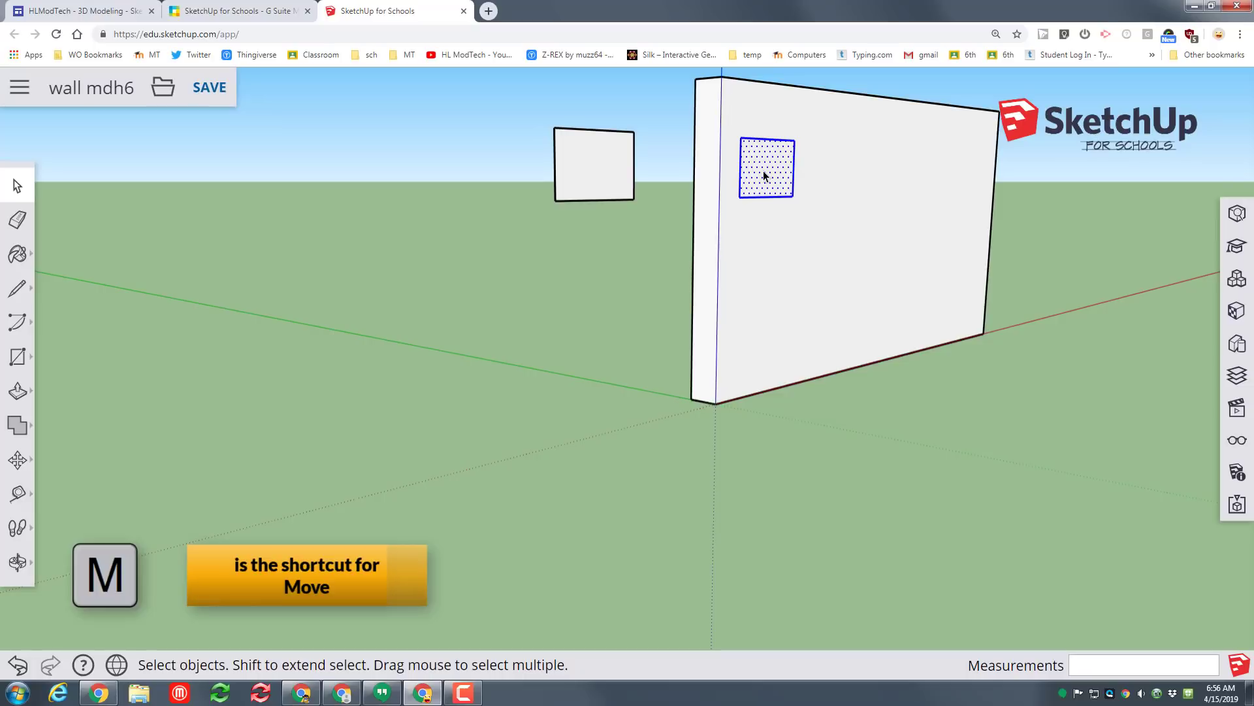
pyautogui.press('m')
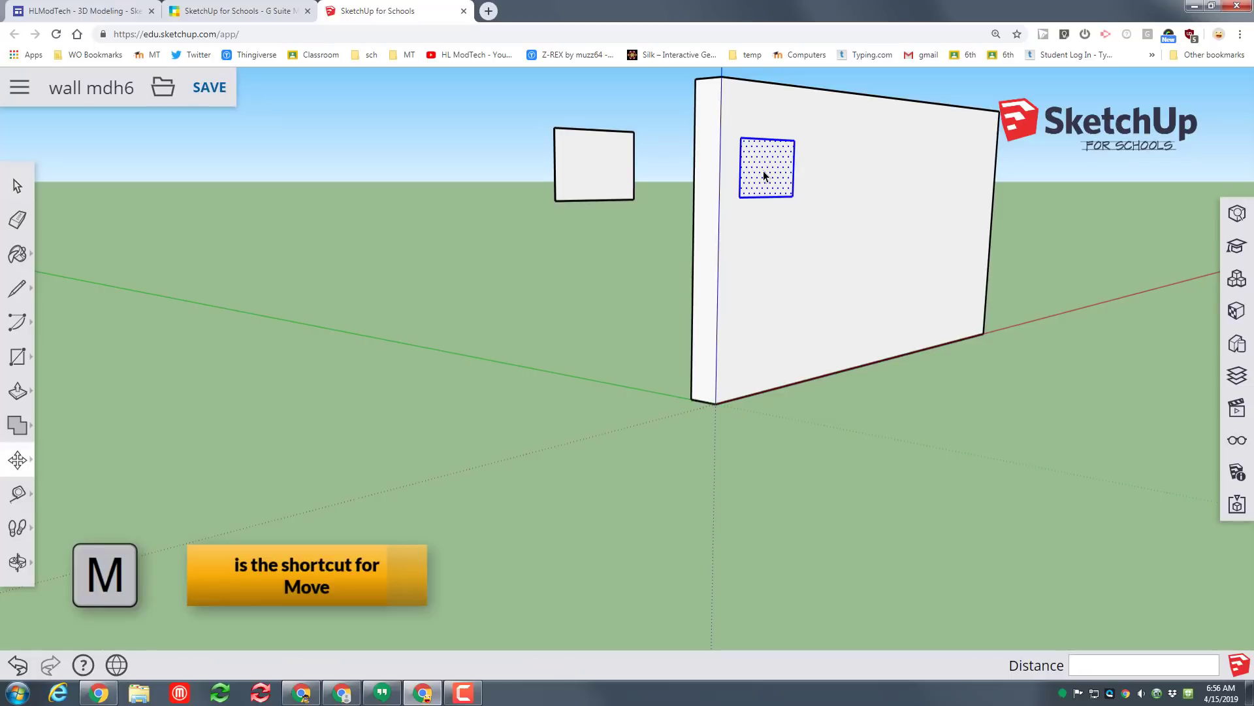
pyautogui.click(794, 194)
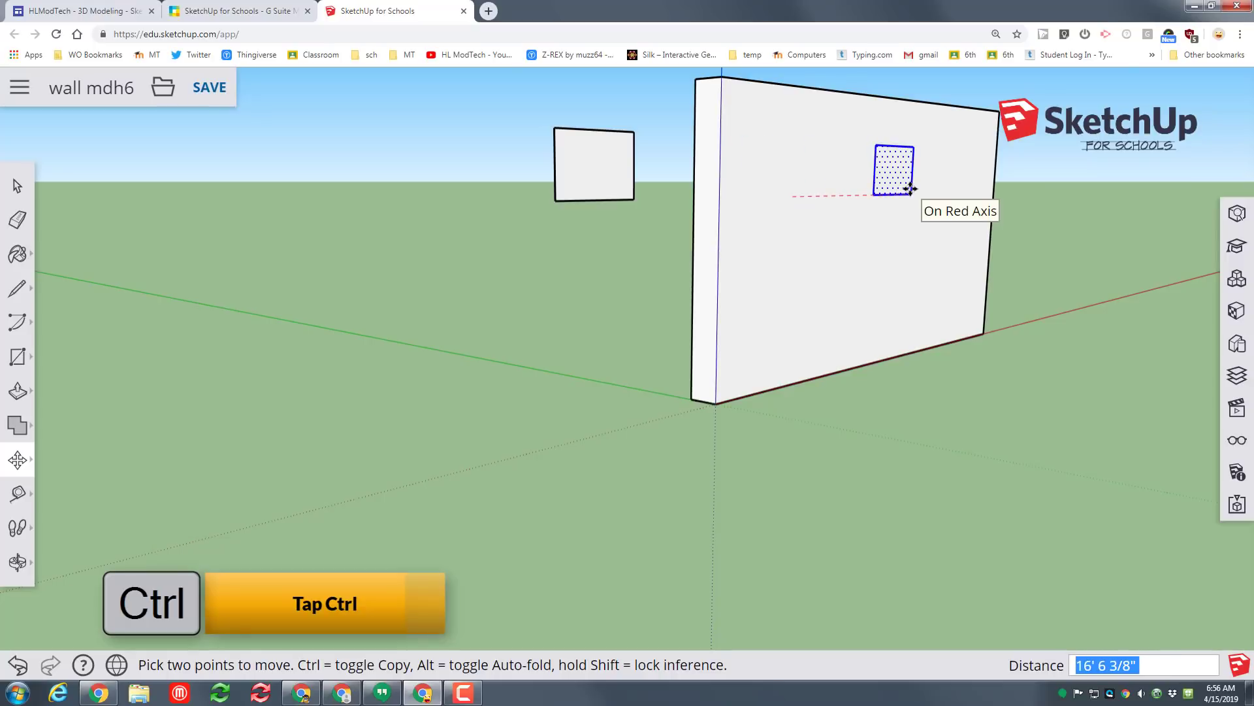
pyautogui.press('ctrl')
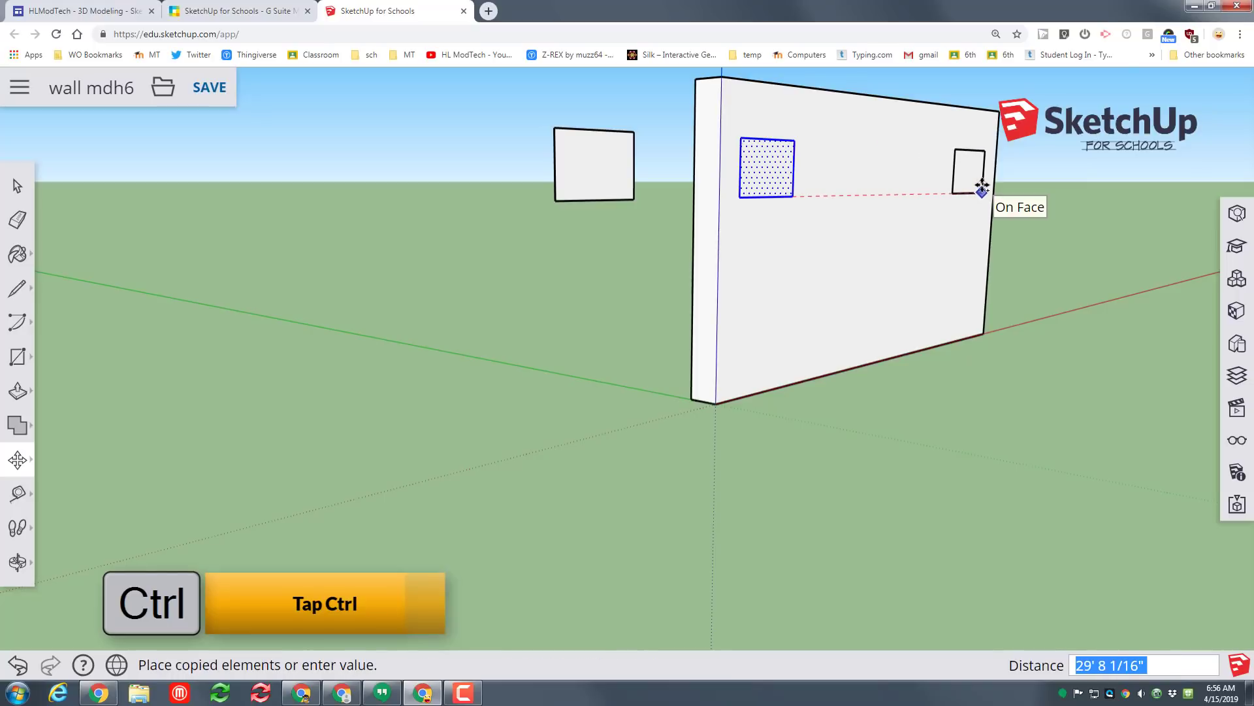
pyautogui.click(982, 186)
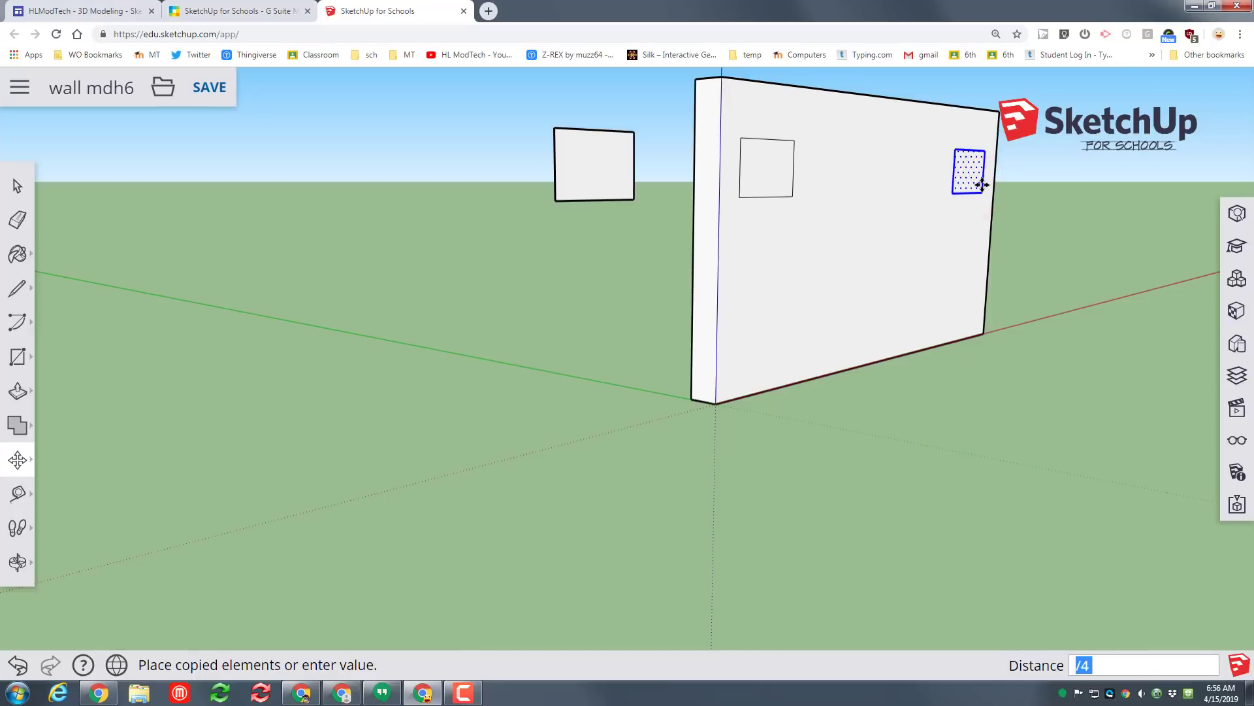
pyautogui.press('Return')
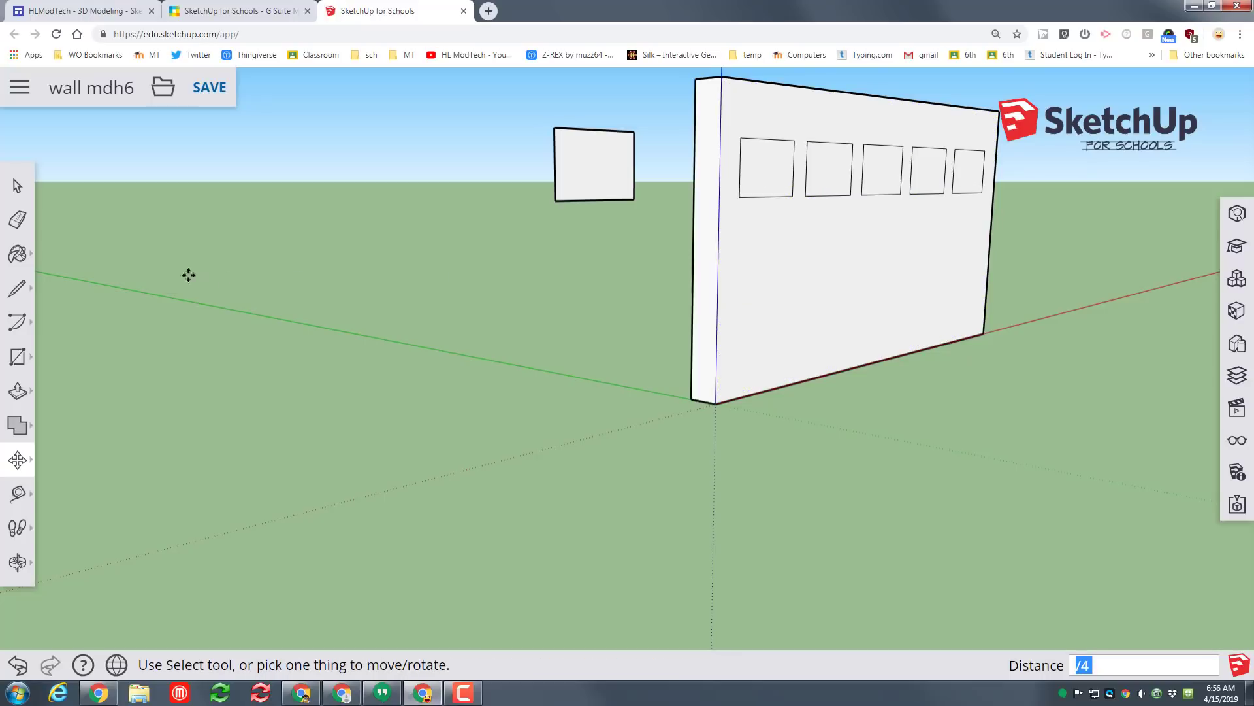
# - Push each of the five window faces through to the wall's back edge, then orbit to check the openings
pyautogui.click(15, 394)
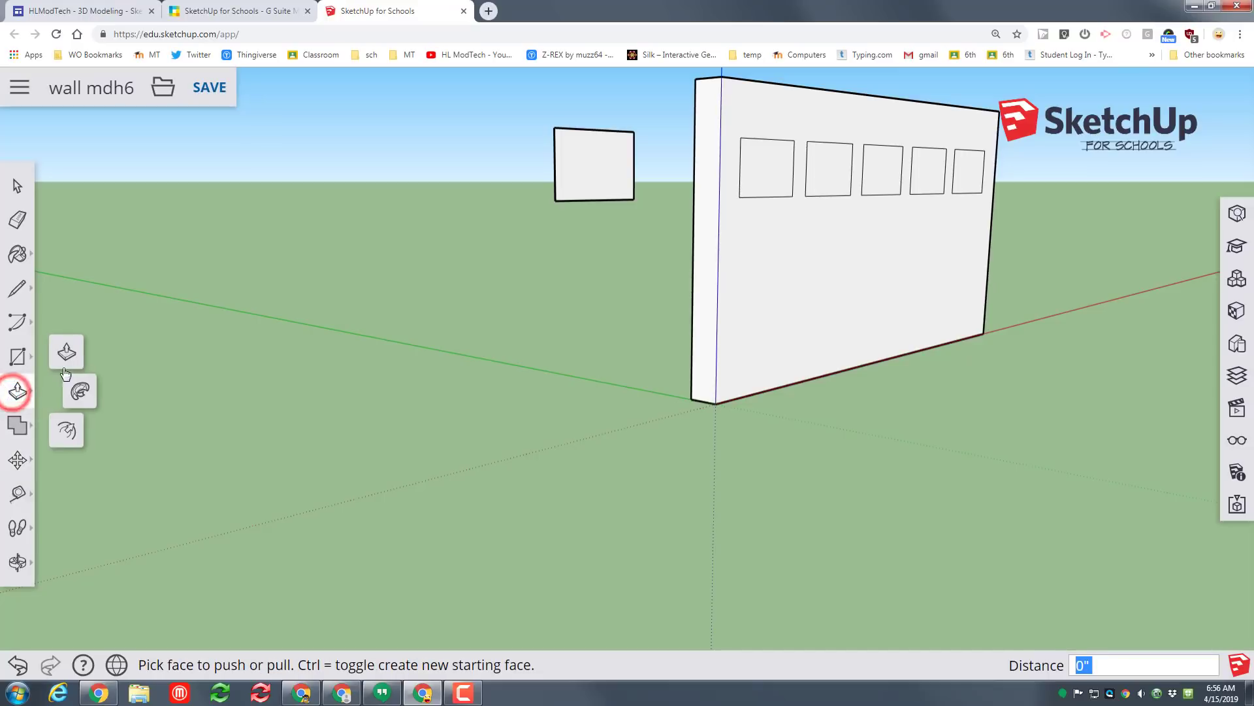
pyautogui.click(753, 180)
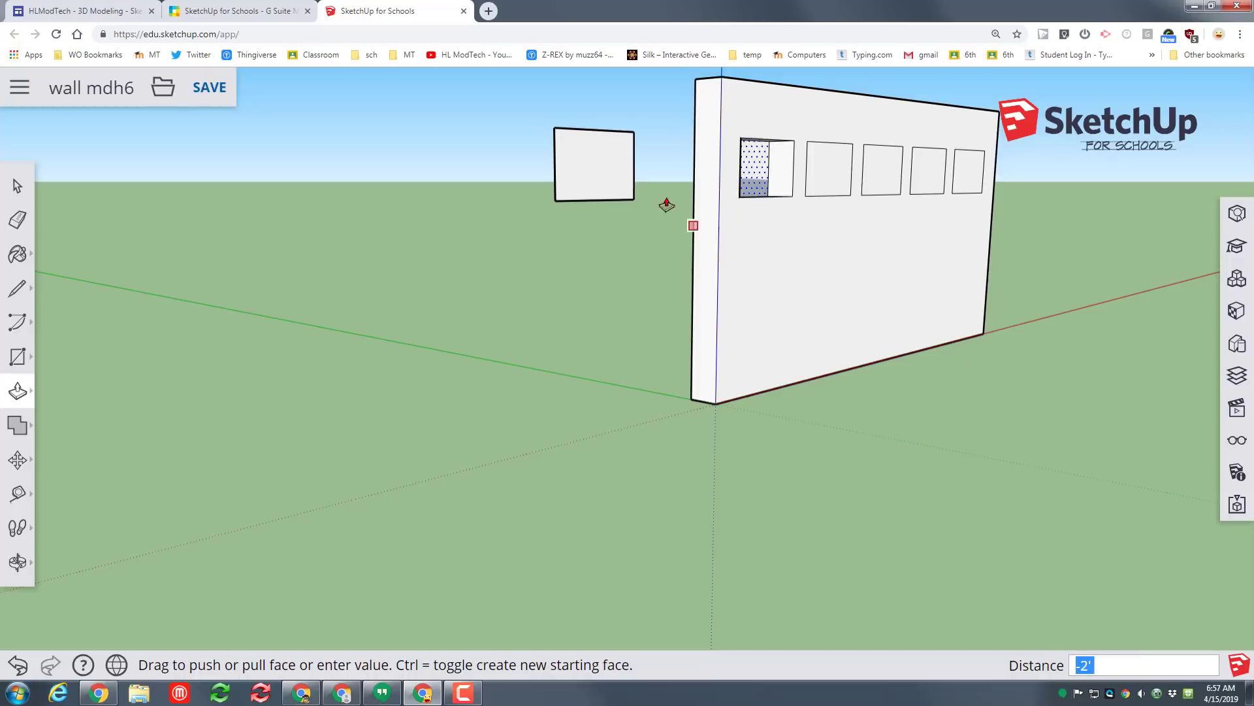
pyautogui.click(695, 82)
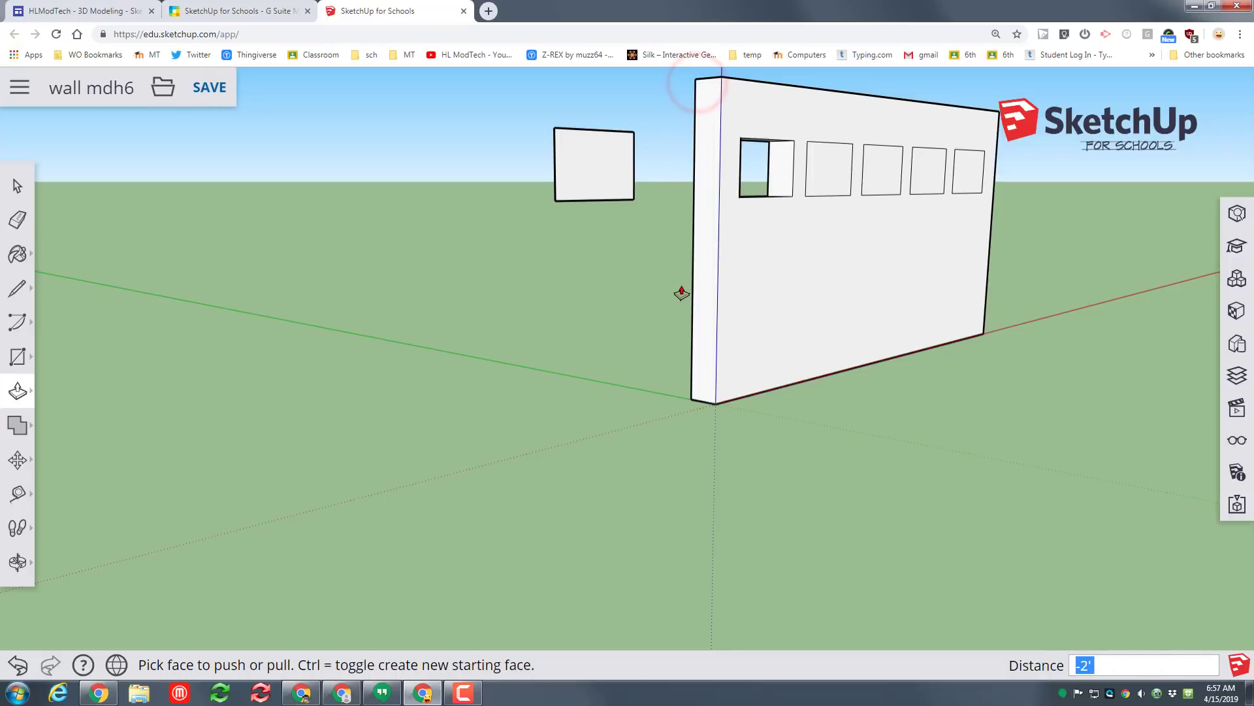
pyautogui.click(818, 175)
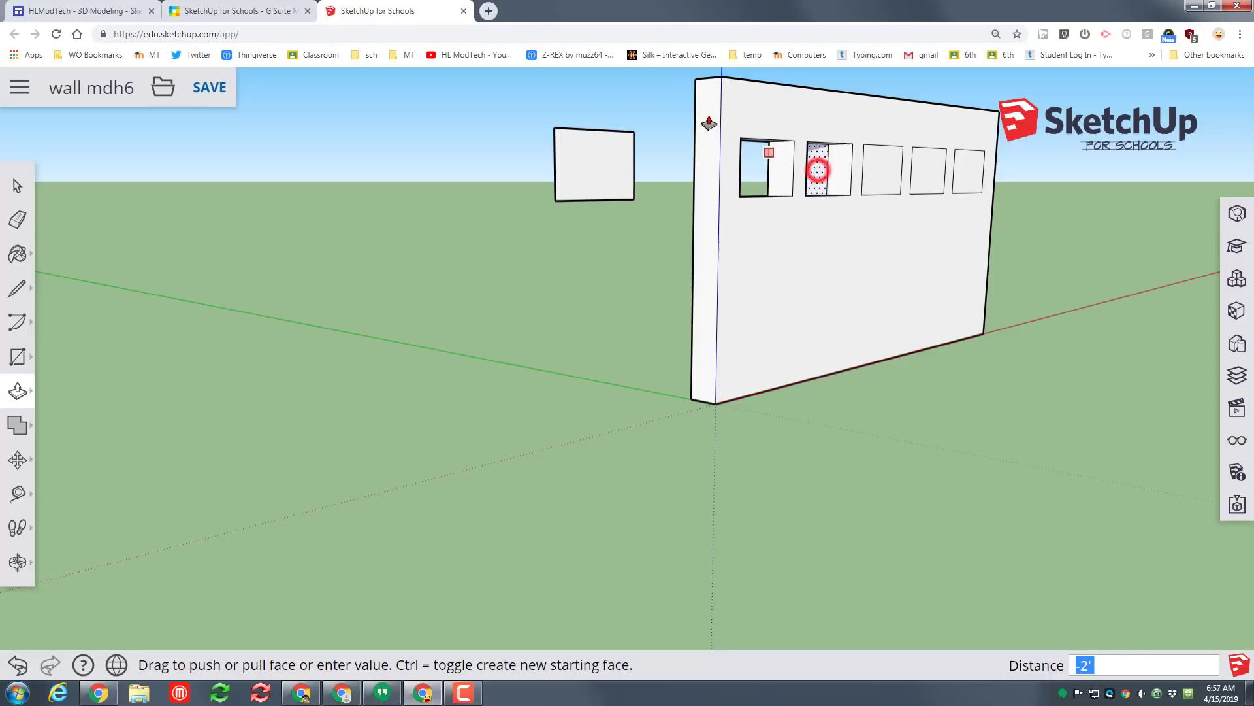
pyautogui.click(689, 82)
pyautogui.click(886, 178)
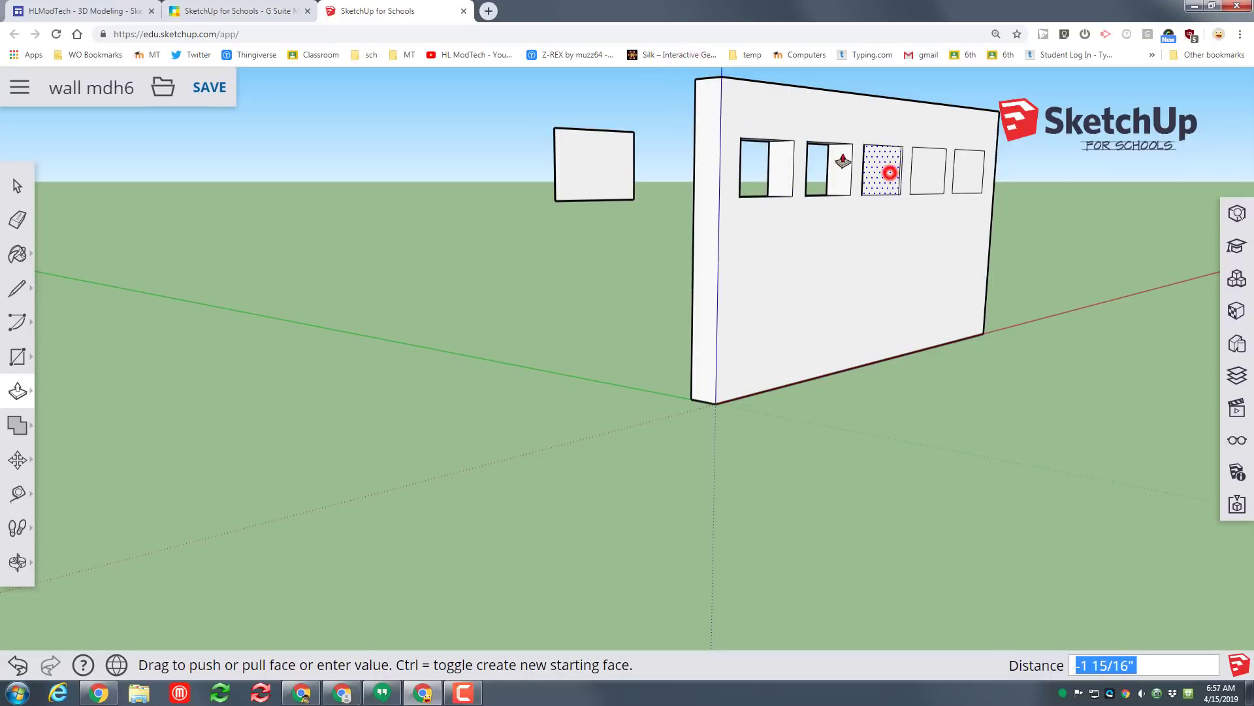
pyautogui.click(691, 400)
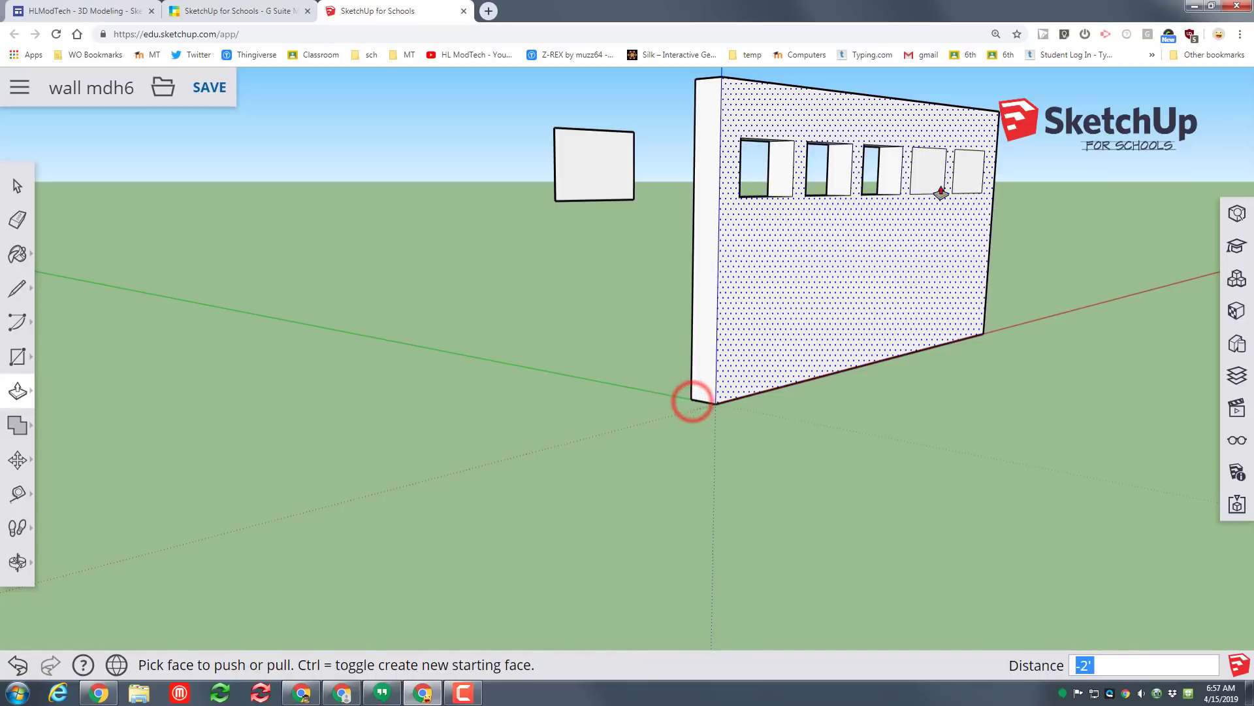
pyautogui.click(933, 174)
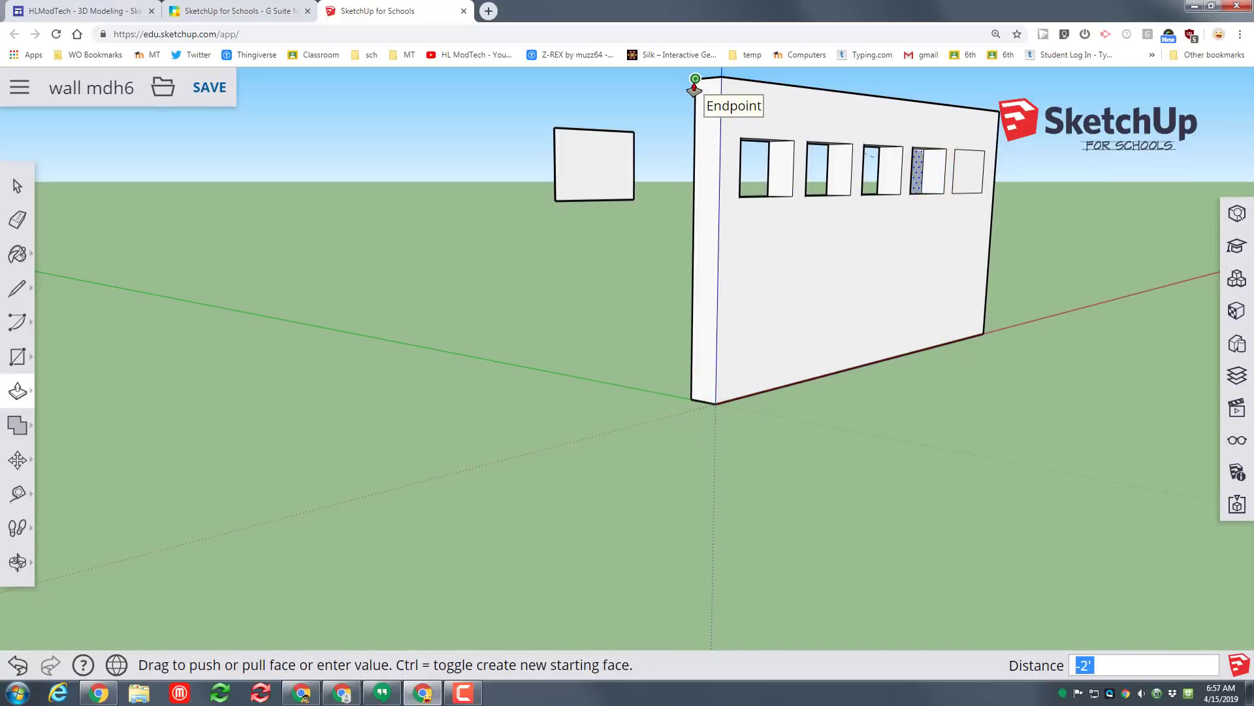
pyautogui.click(693, 247)
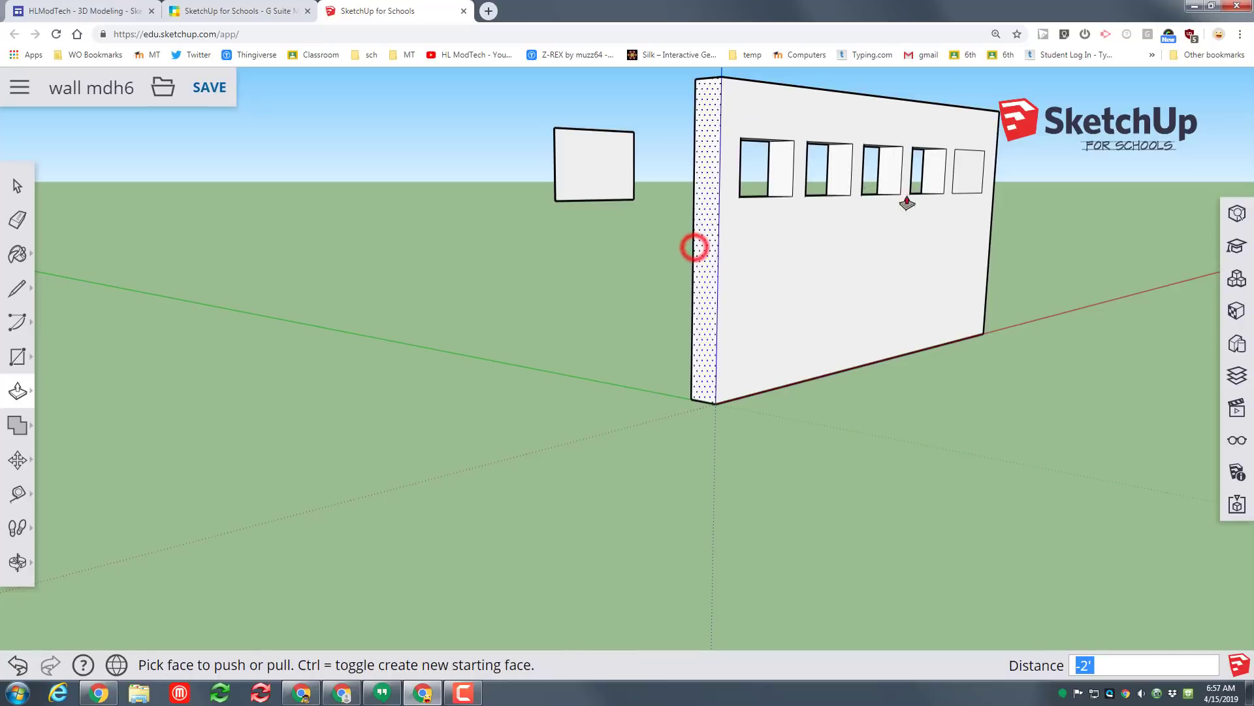
pyautogui.click(967, 180)
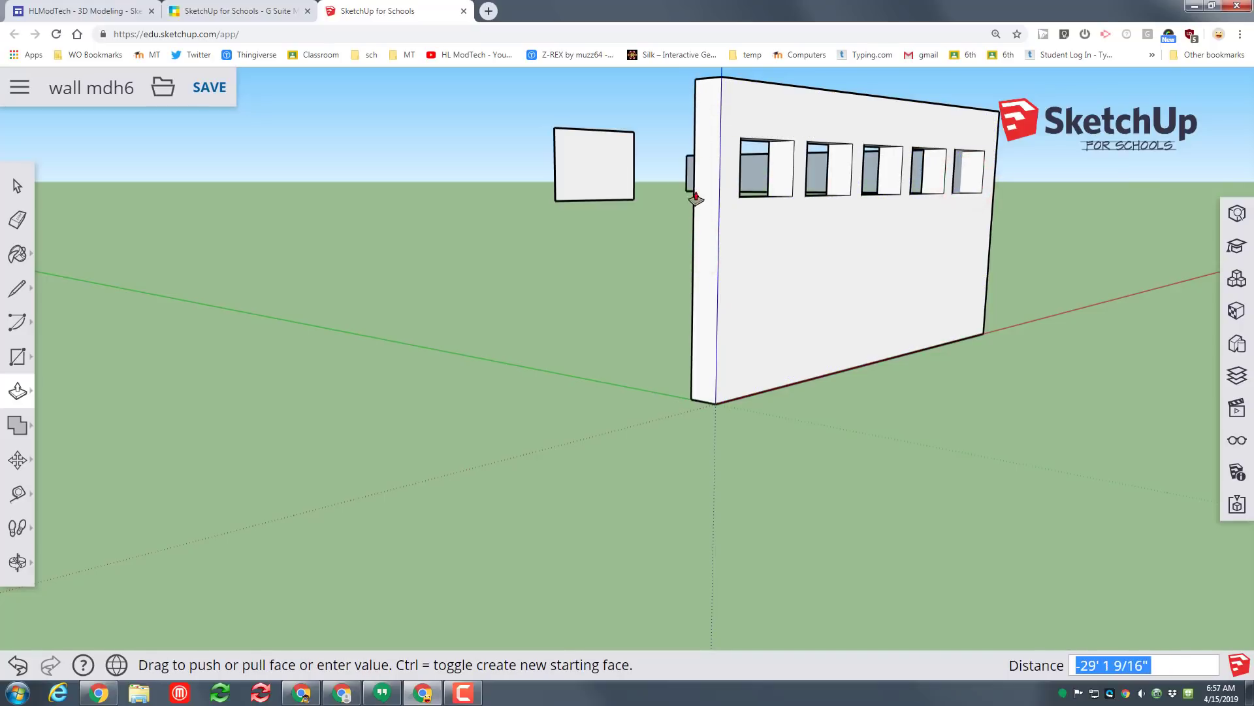
pyautogui.click(692, 247)
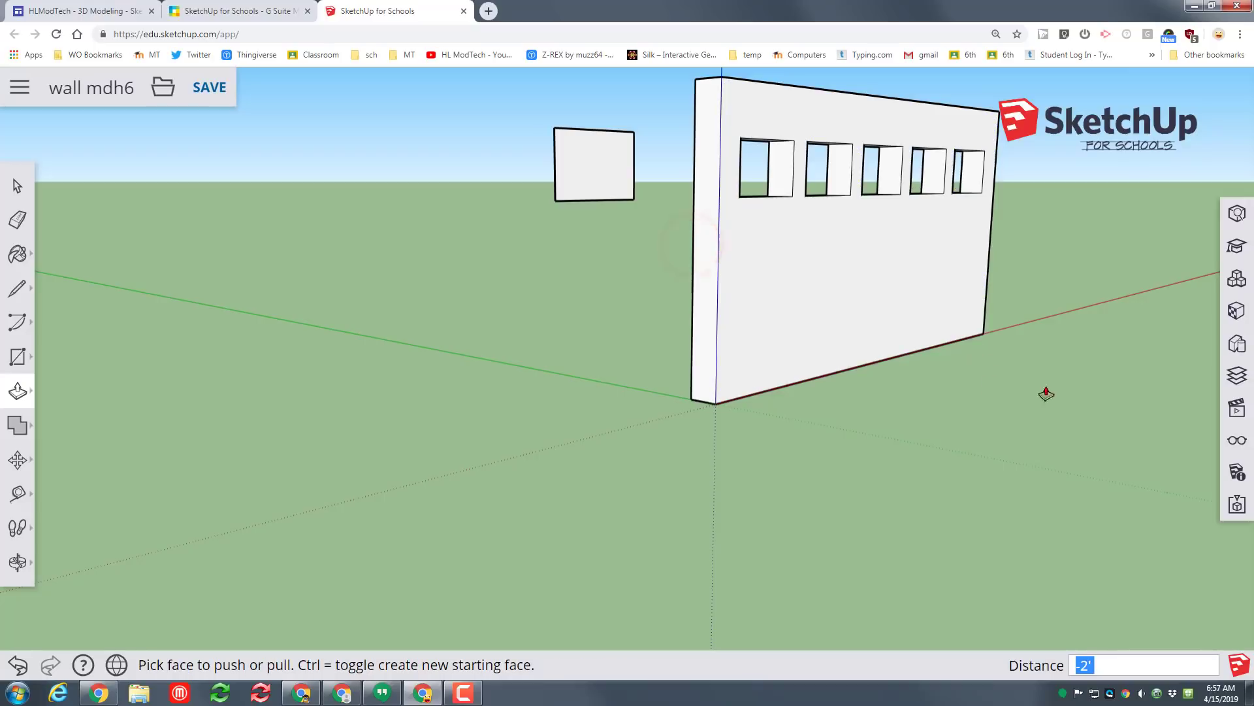
pyautogui.moveTo(1070, 385); pyautogui.dragTo(527, 191, button='middle')
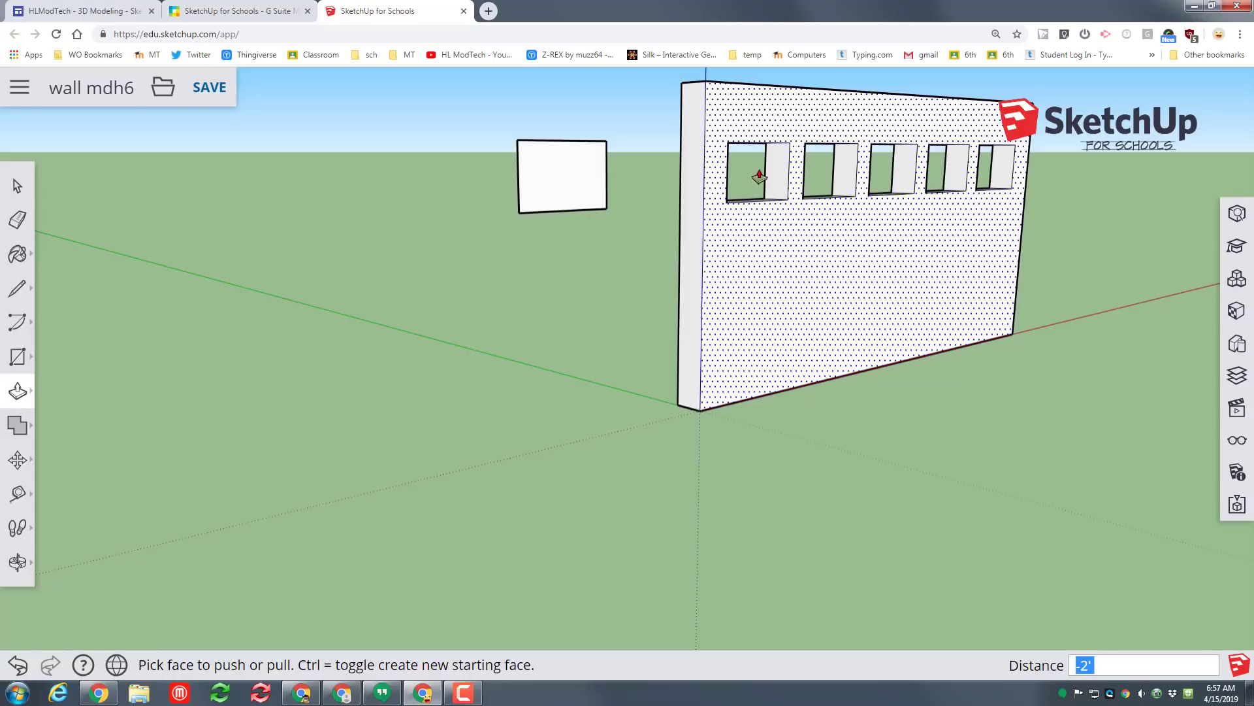
# - Make the spare rectangle beside the wall a component with the definition name 'win'
pyautogui.press('space')
pyautogui.click(550, 179)
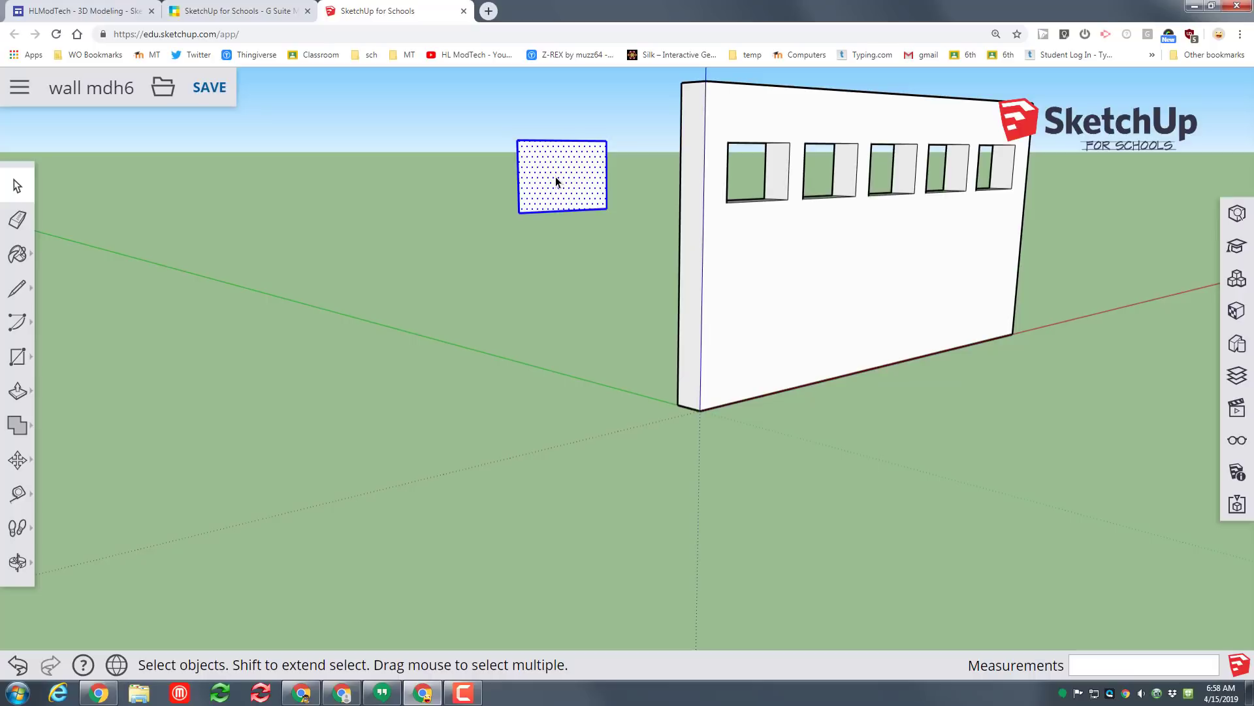
pyautogui.rightClick(546, 177)
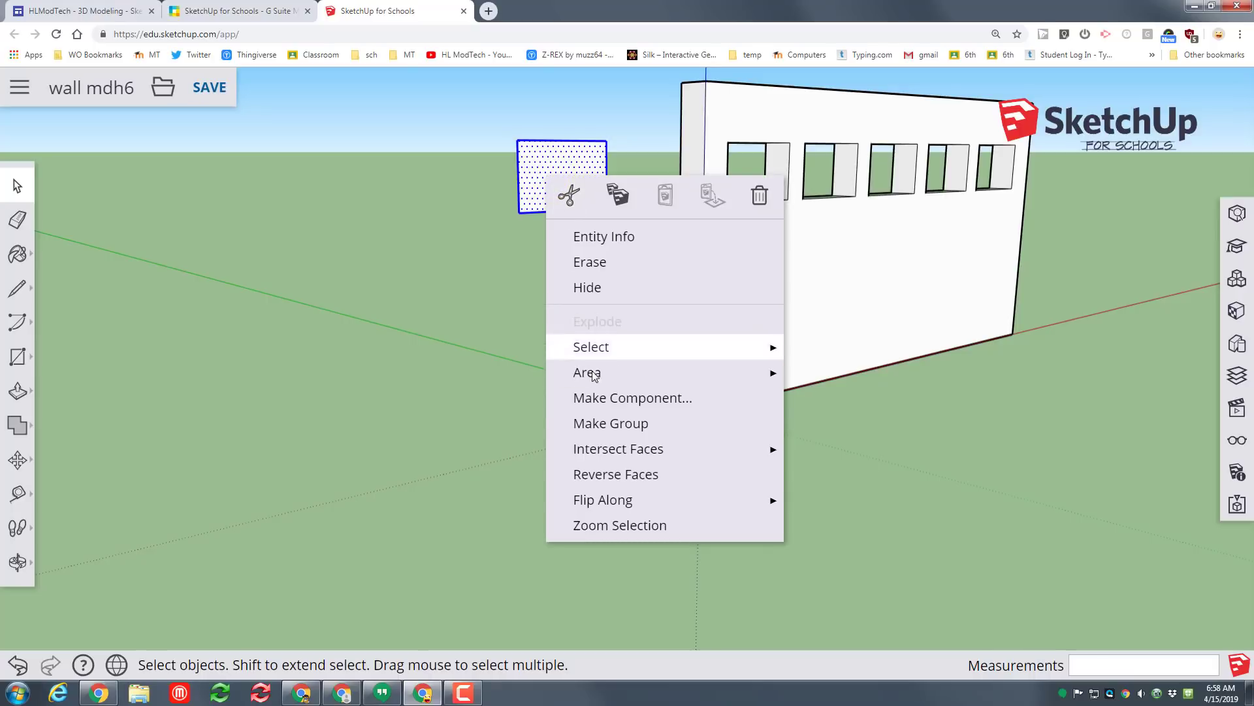
pyautogui.click(596, 396)
pyautogui.click(608, 185)
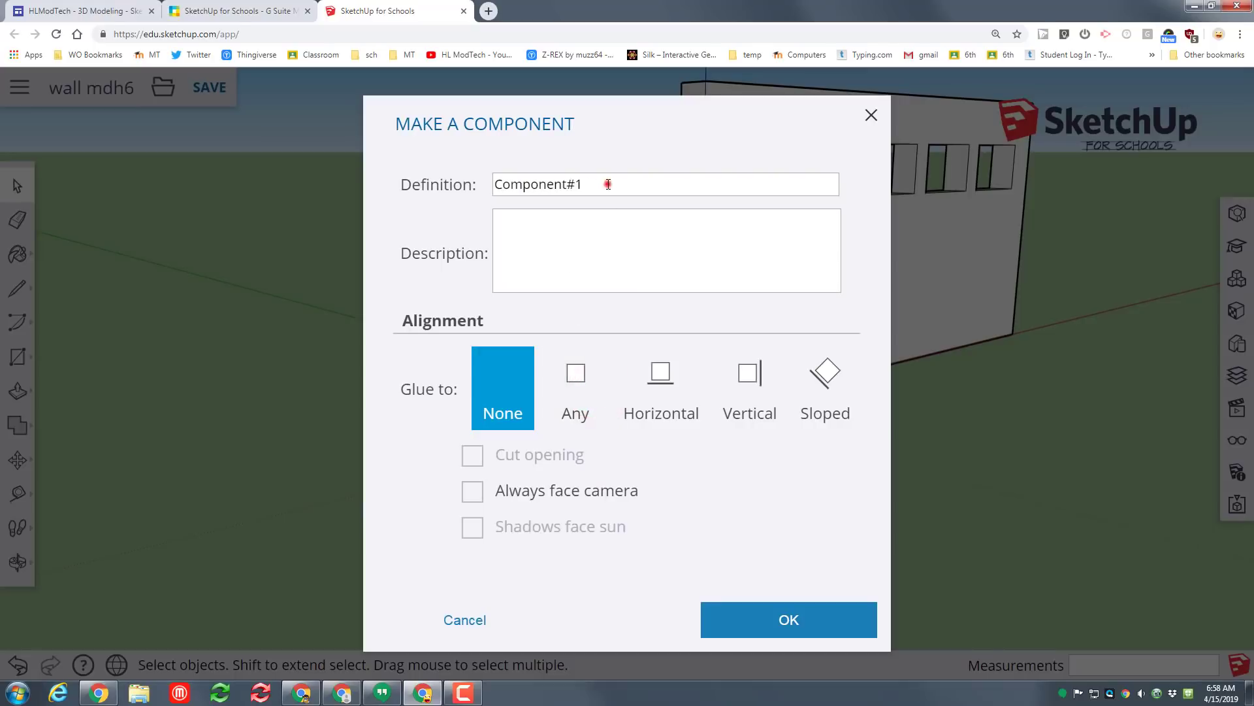
pyautogui.doubleClick(607, 184)
pyautogui.write('win')
pyautogui.press('Return')
pyautogui.click(18, 561)
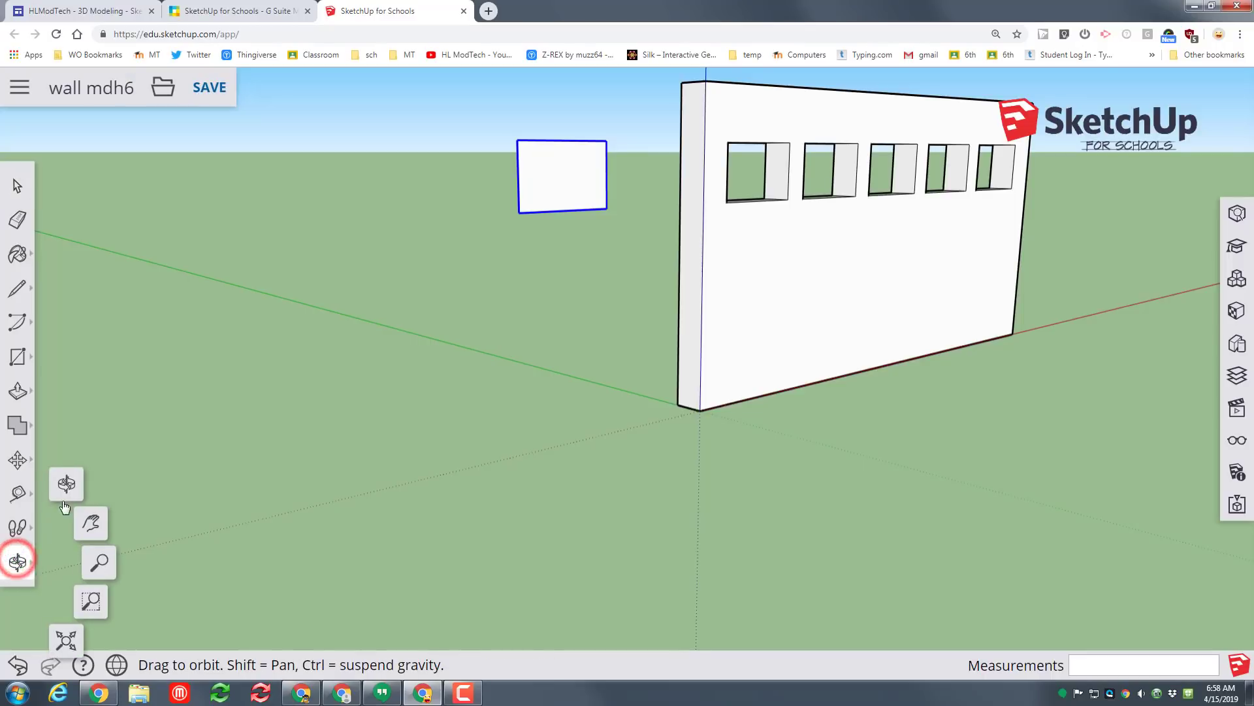
# - Orbit around the wall and move the win component by its corner into the rightmost window opening
pyautogui.click(68, 487)
pyautogui.moveTo(277, 523); pyautogui.dragTo(765, 450)
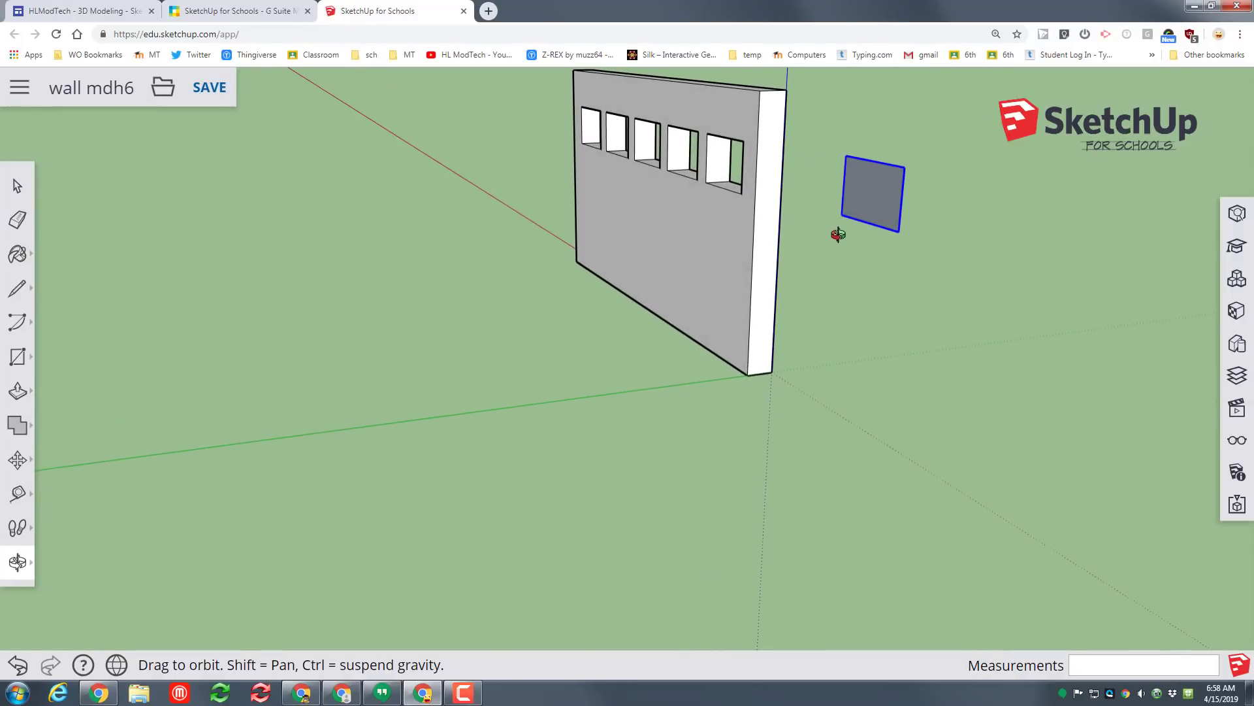
pyautogui.click(18, 462)
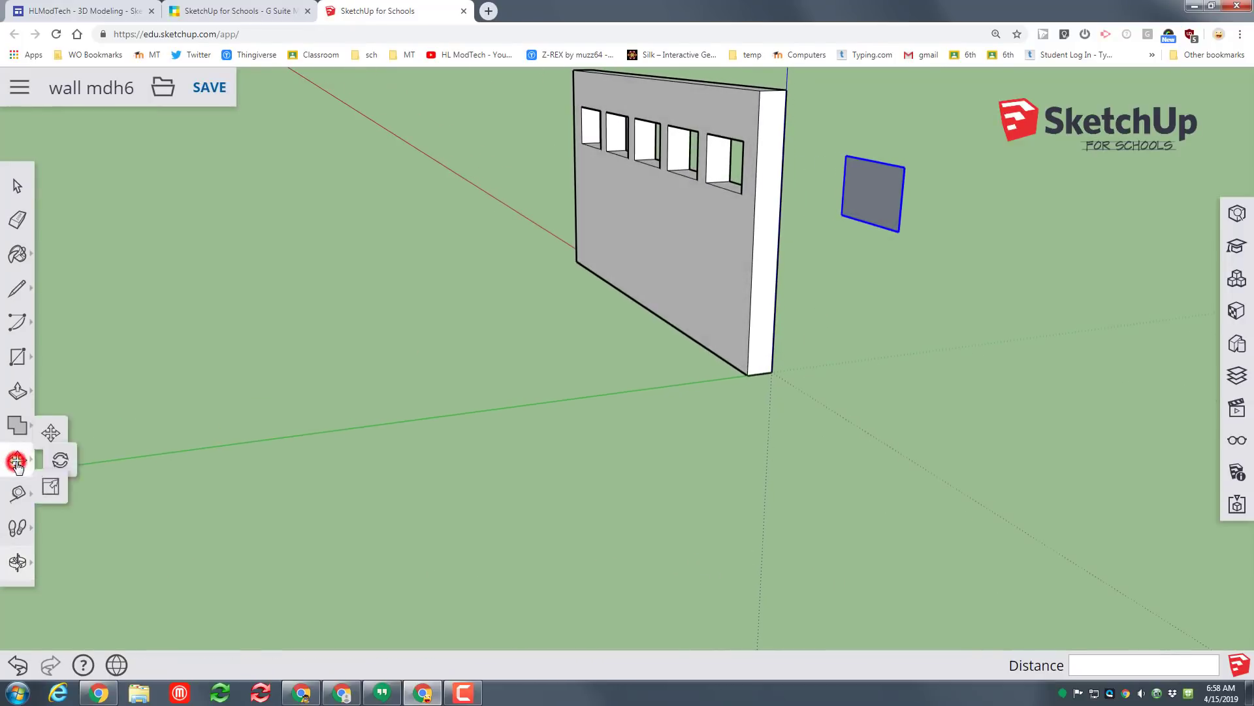
pyautogui.click(57, 416)
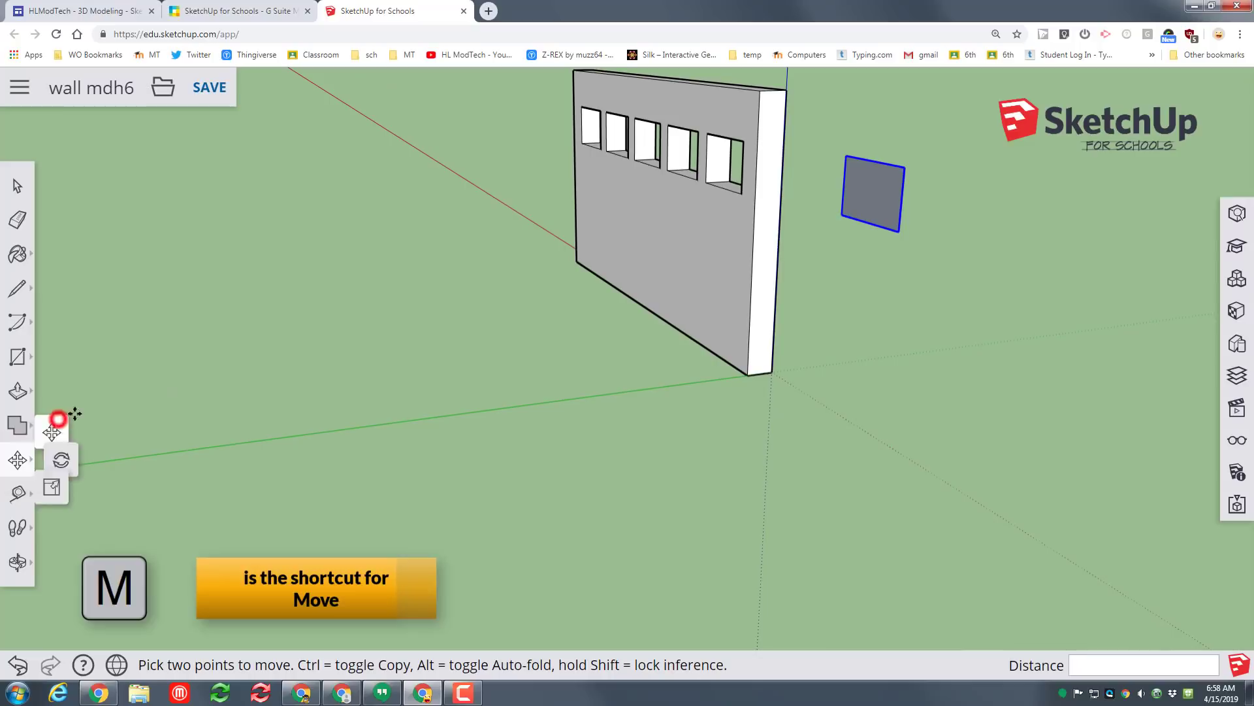
pyautogui.click(844, 213)
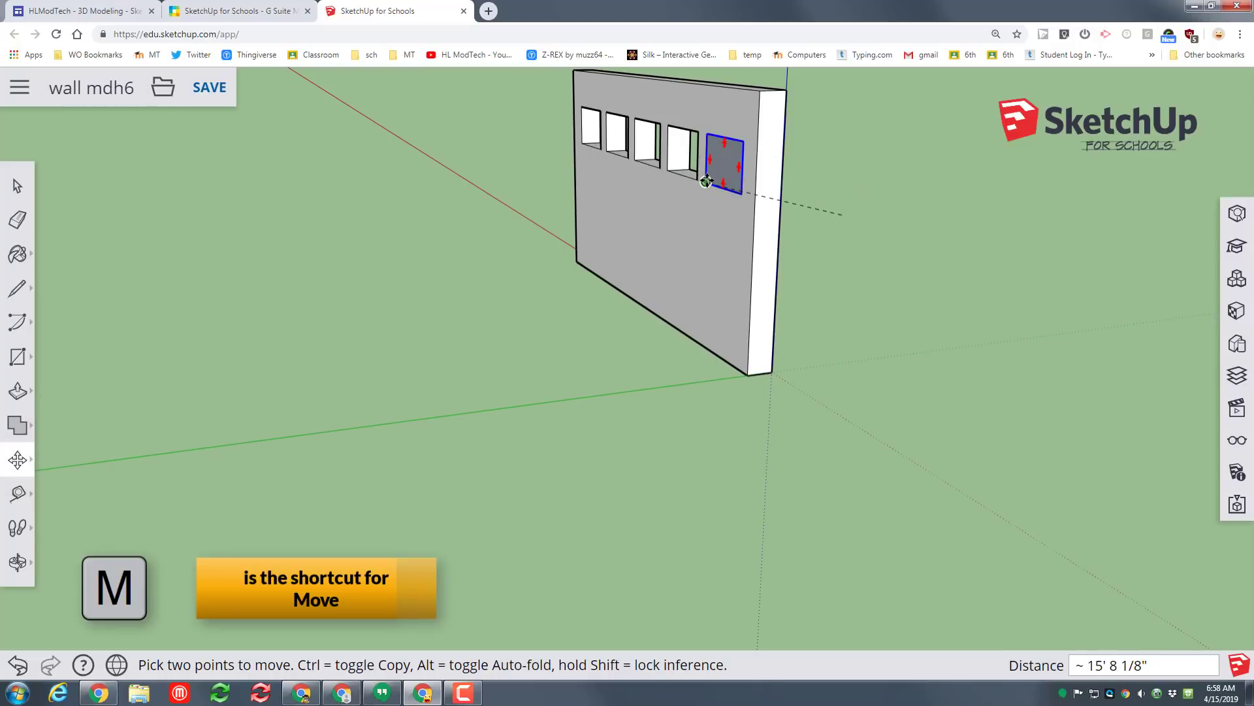
pyautogui.click(708, 182)
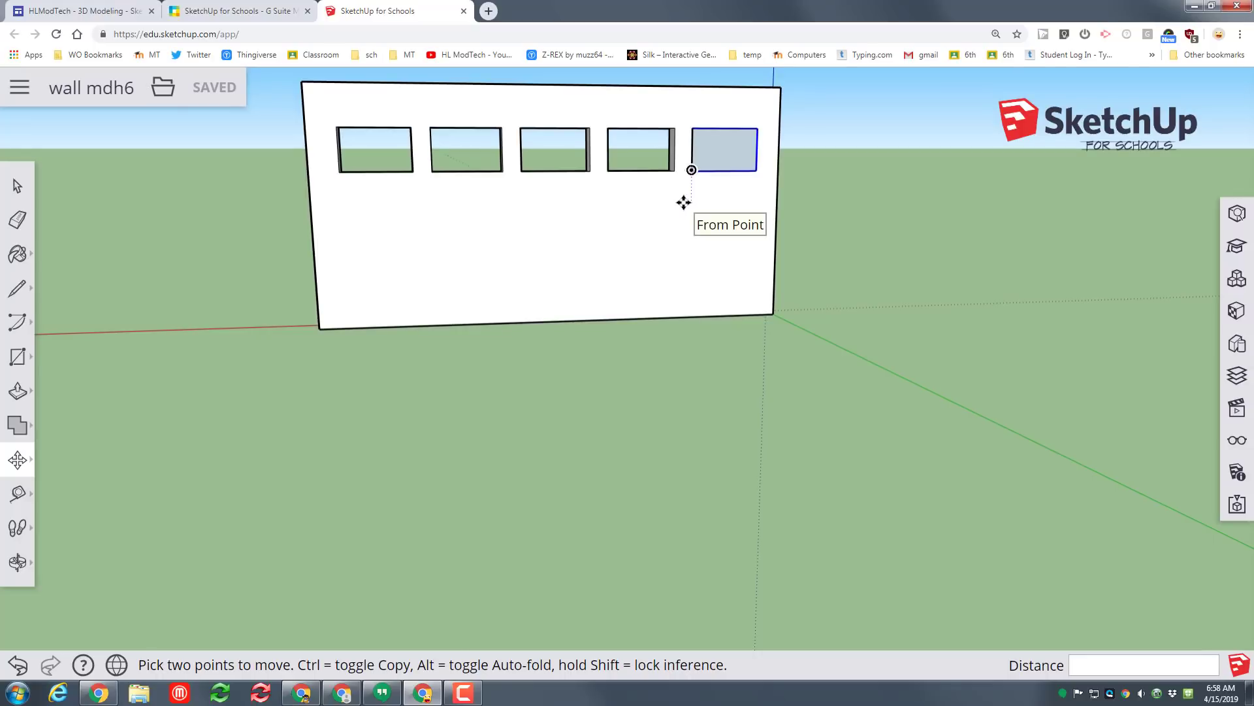
# - Copy the glass pane into the fourth, third, second and first window openings
pyautogui.press('ctrl')
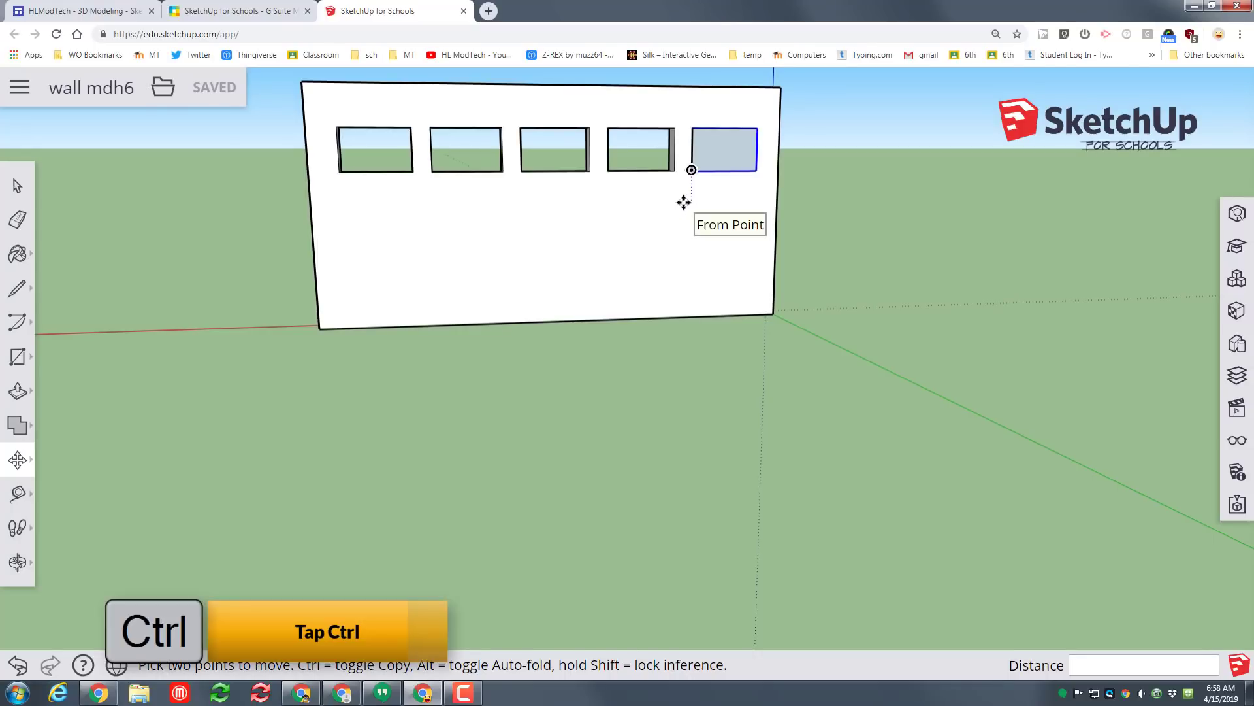
pyautogui.click(691, 169)
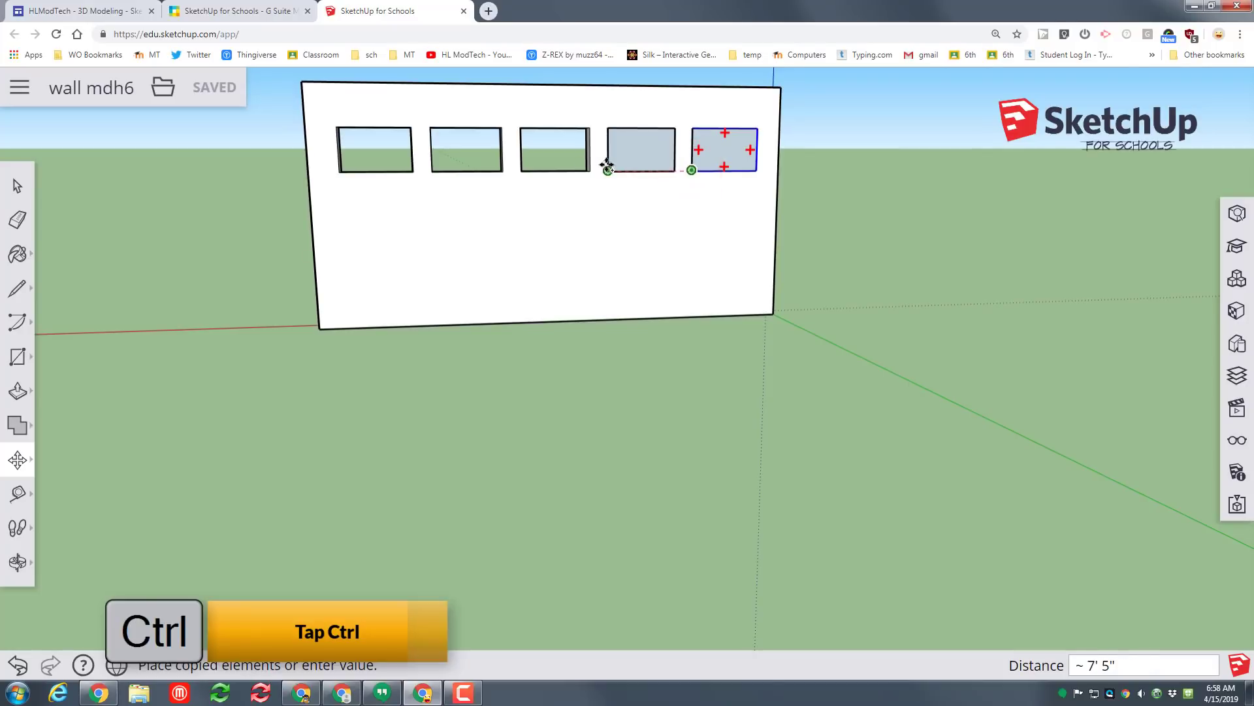
pyautogui.click(607, 165)
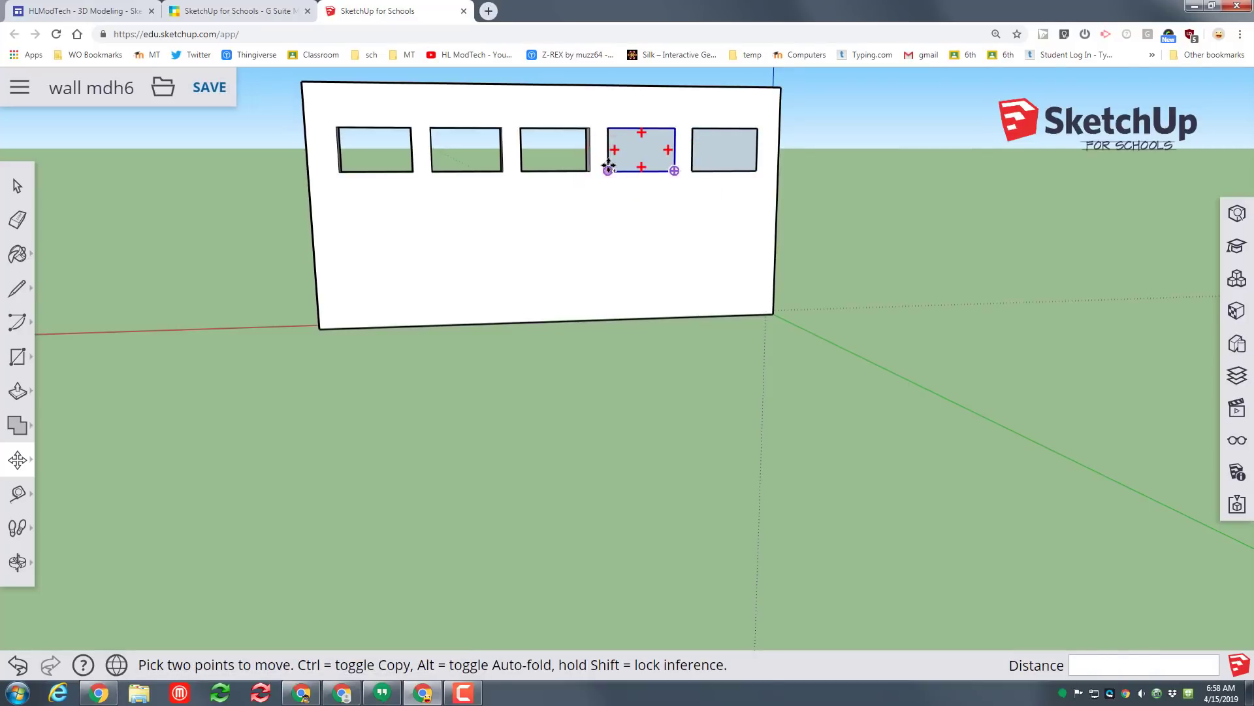
pyautogui.click(607, 171)
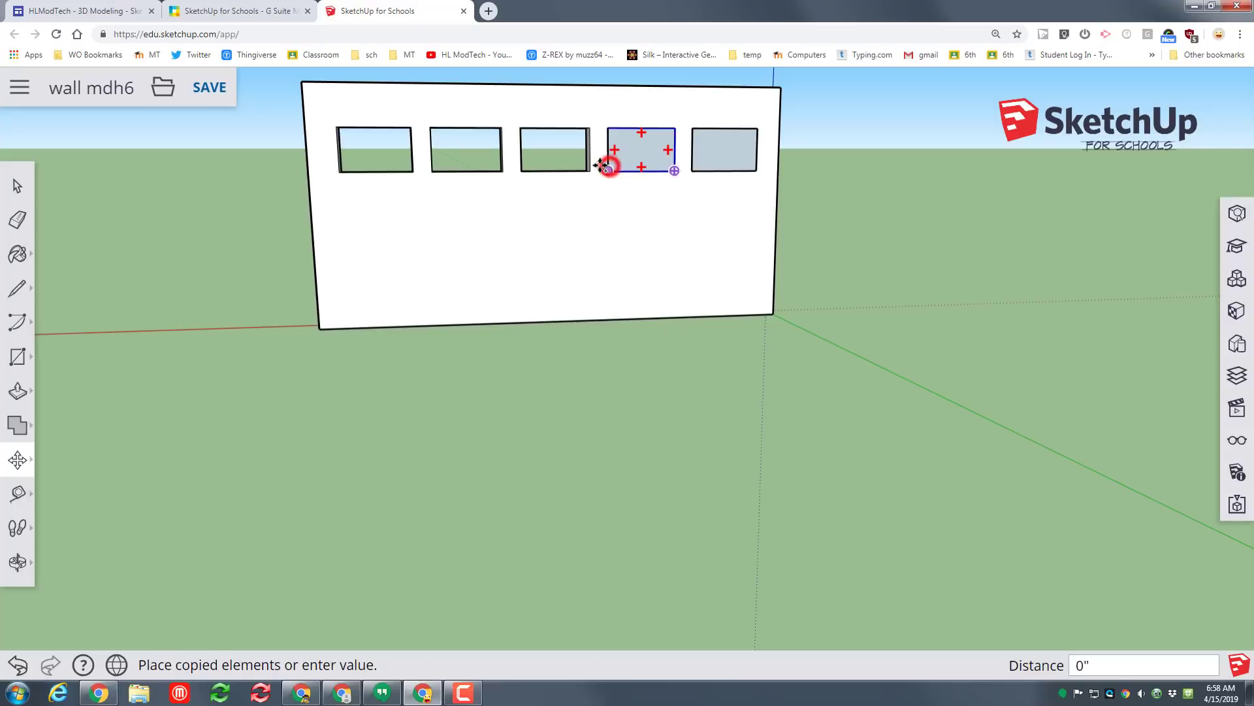
pyautogui.click(523, 164)
pyautogui.press('m')
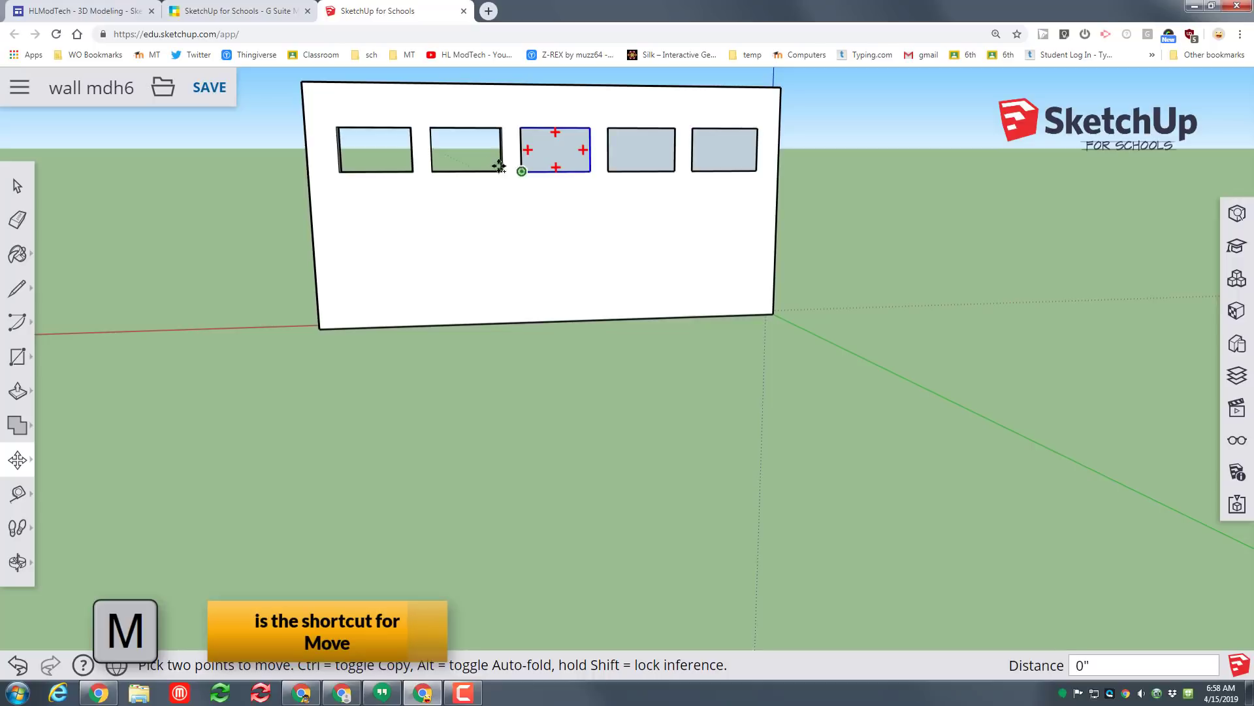
pyautogui.click(523, 168)
pyautogui.click(433, 170)
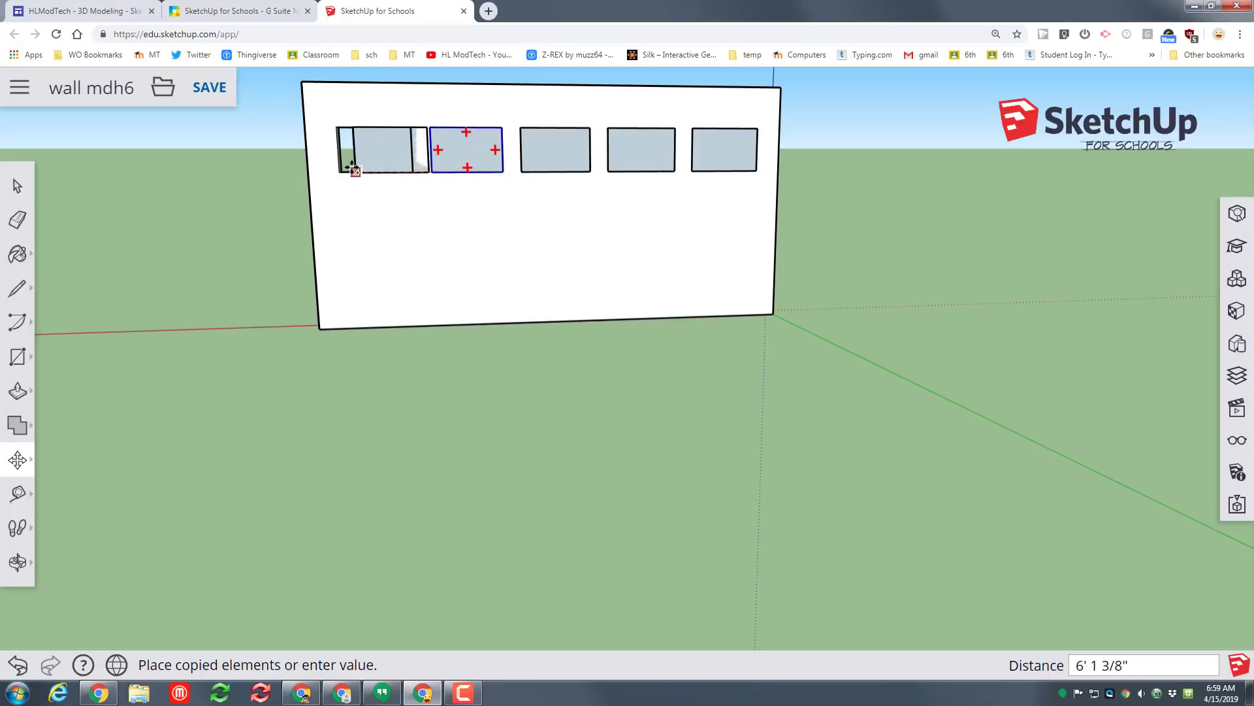
pyautogui.click(341, 168)
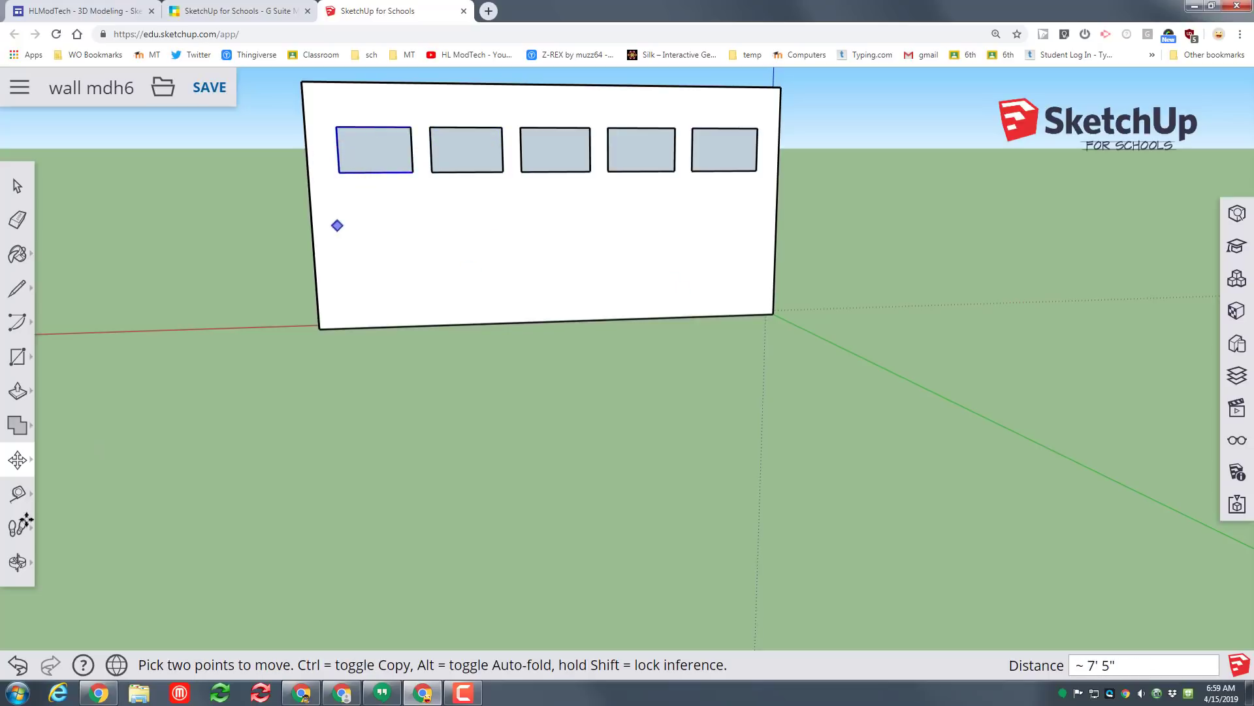
# - Orbit the view to an angled look at the wall's front
pyautogui.click(18, 562)
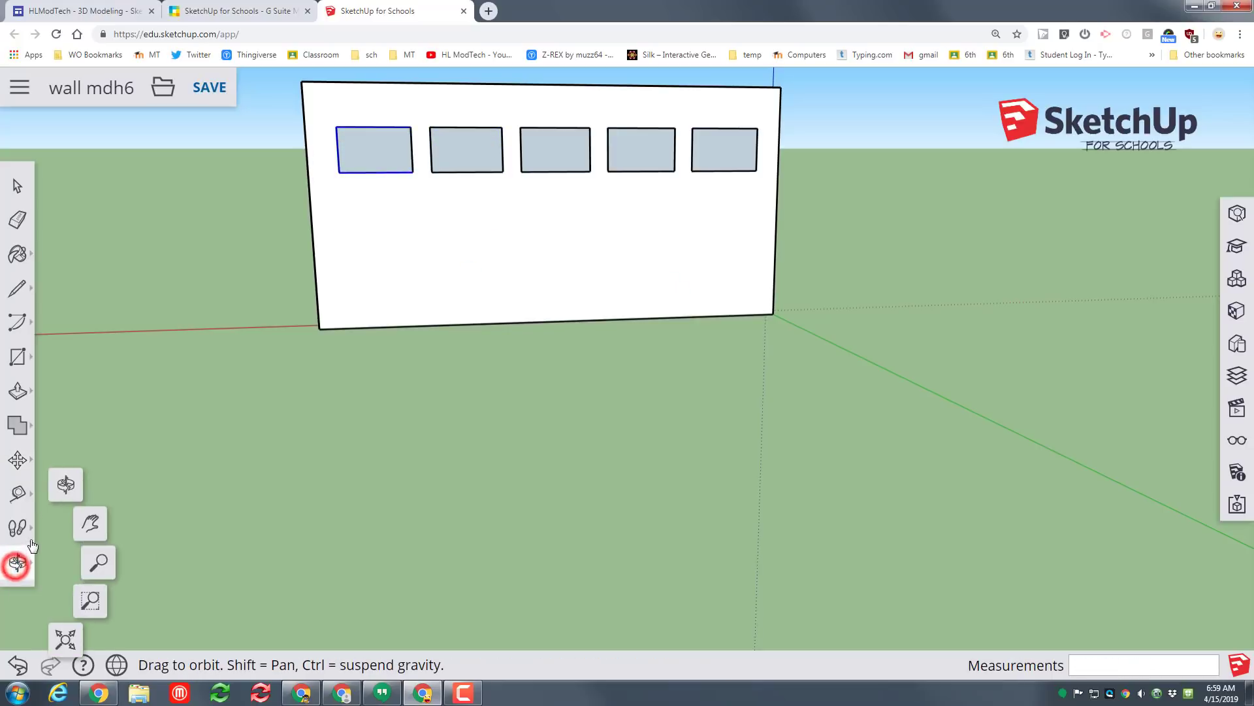
pyautogui.click(60, 484)
pyautogui.moveTo(865, 437); pyautogui.dragTo(389, 516)
pyautogui.moveTo(880, 511); pyautogui.dragTo(140, 224)
# - Edit the win pane and offset its edge inward, creating a frame border in all five panes
pyautogui.press('space')
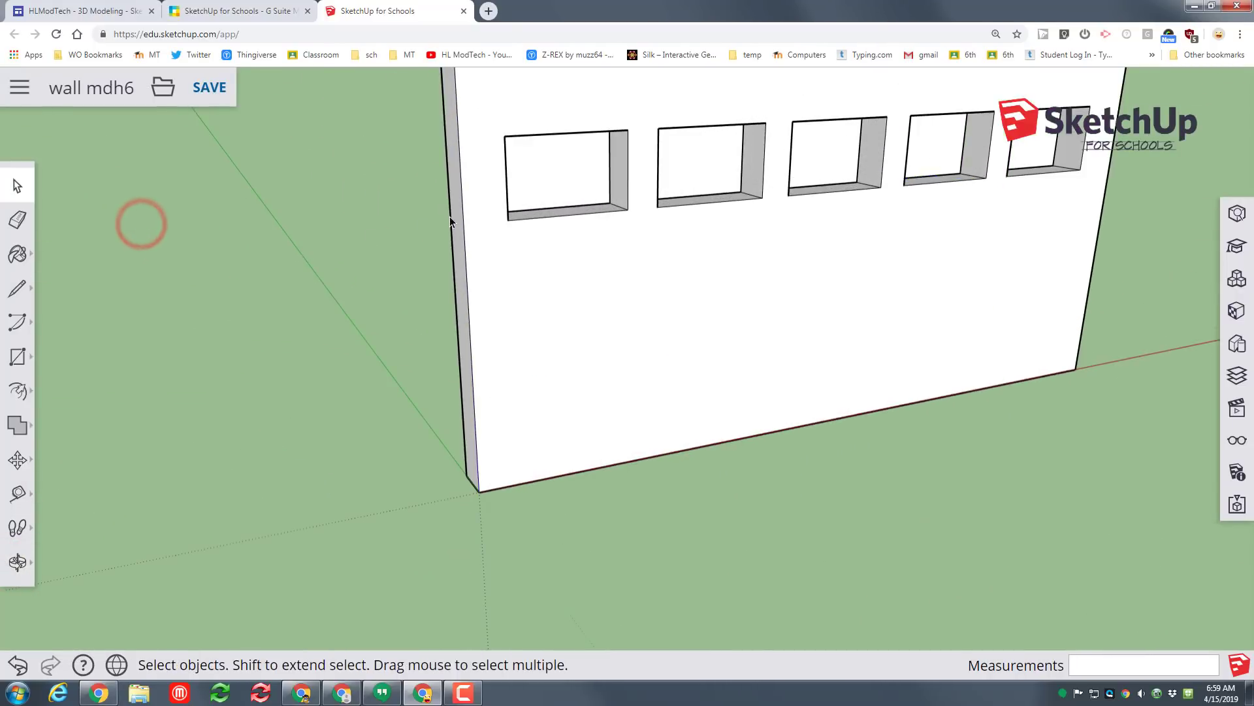
pyautogui.doubleClick(555, 184)
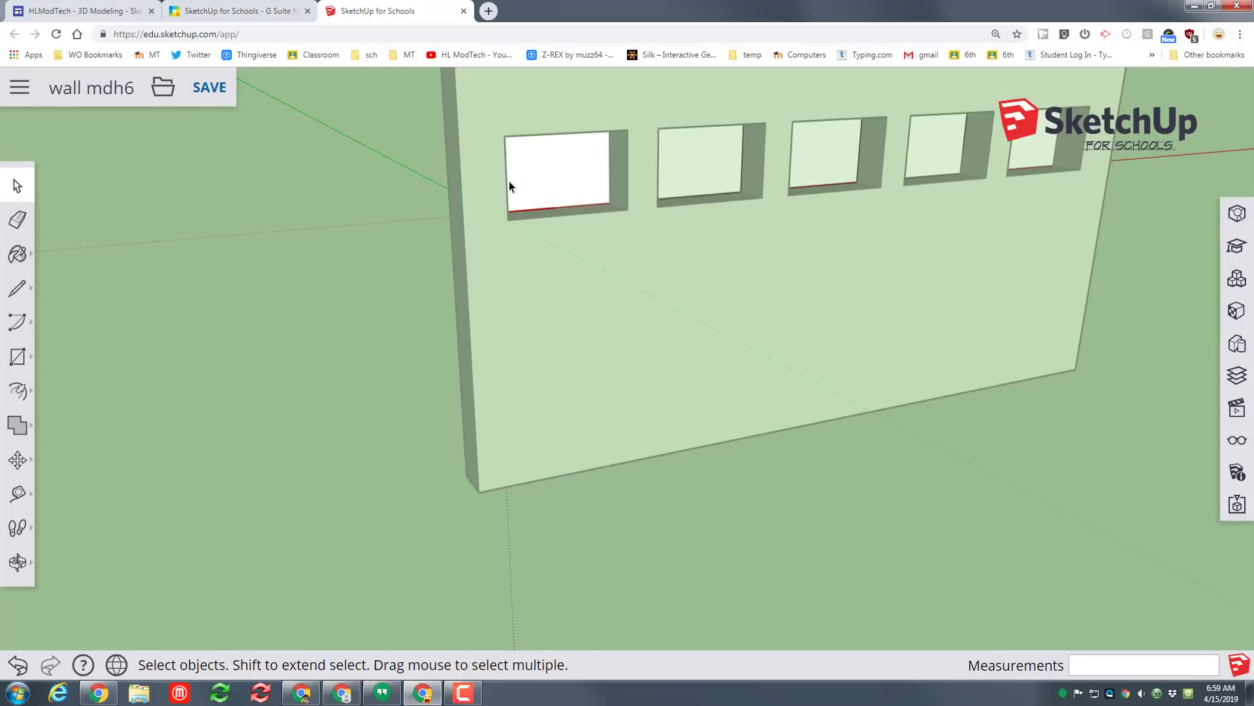
pyautogui.click(17, 391)
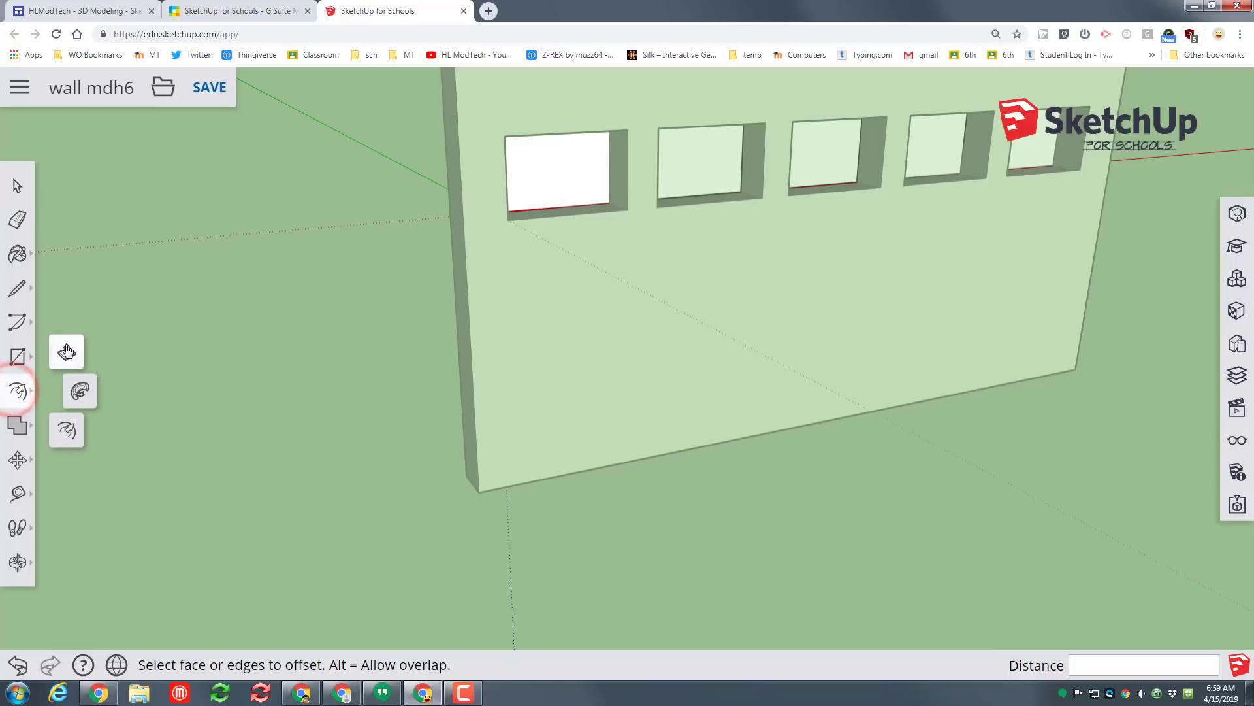
pyautogui.click(65, 430)
pyautogui.click(551, 185)
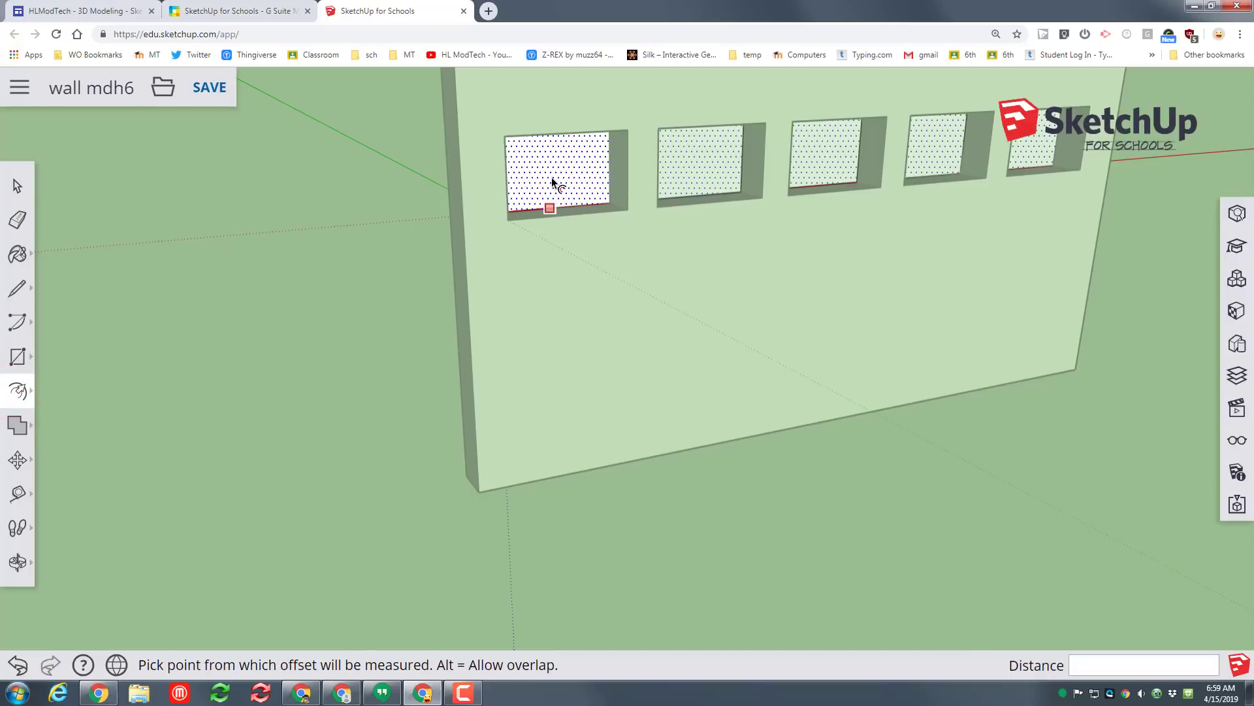
pyautogui.click(552, 177)
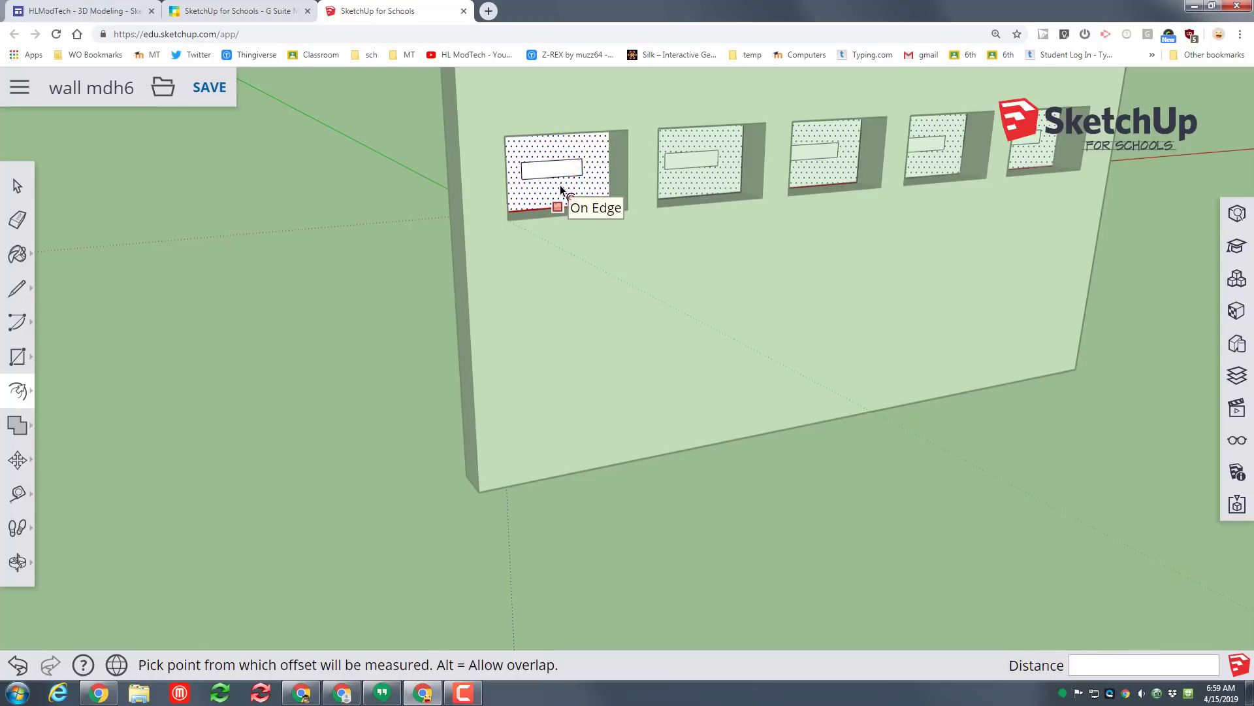
pyautogui.click(561, 189)
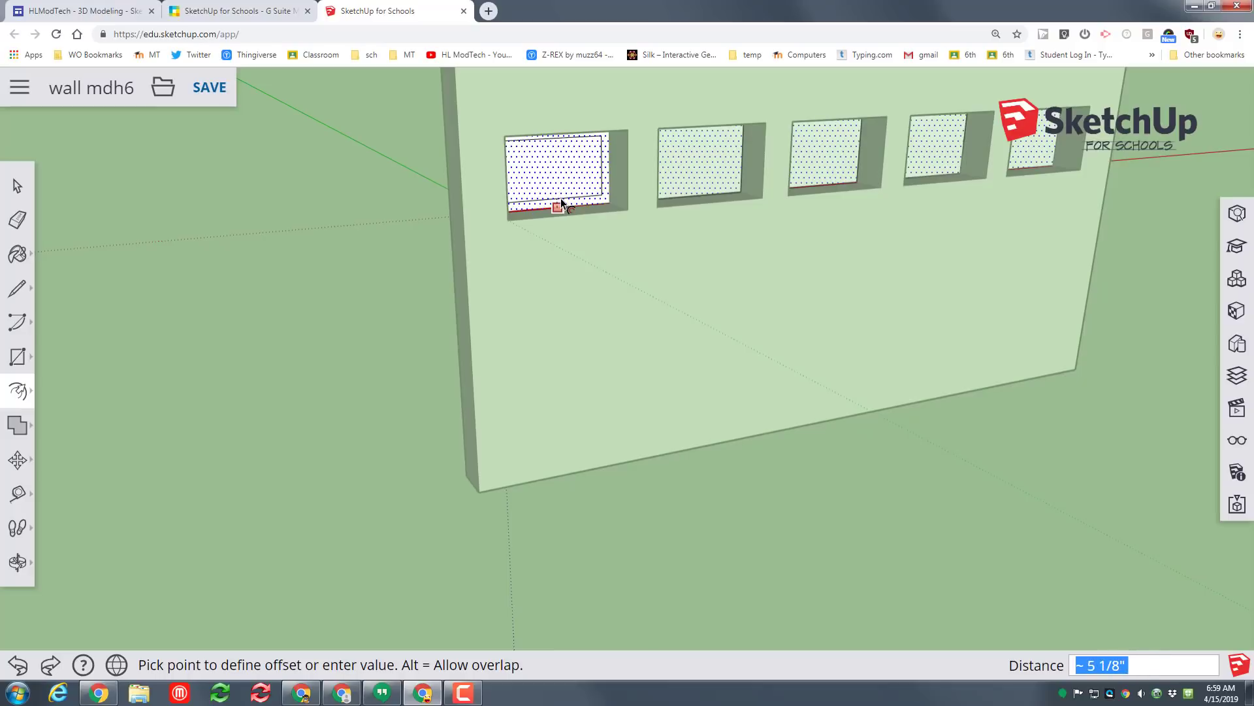
pyautogui.click(560, 198)
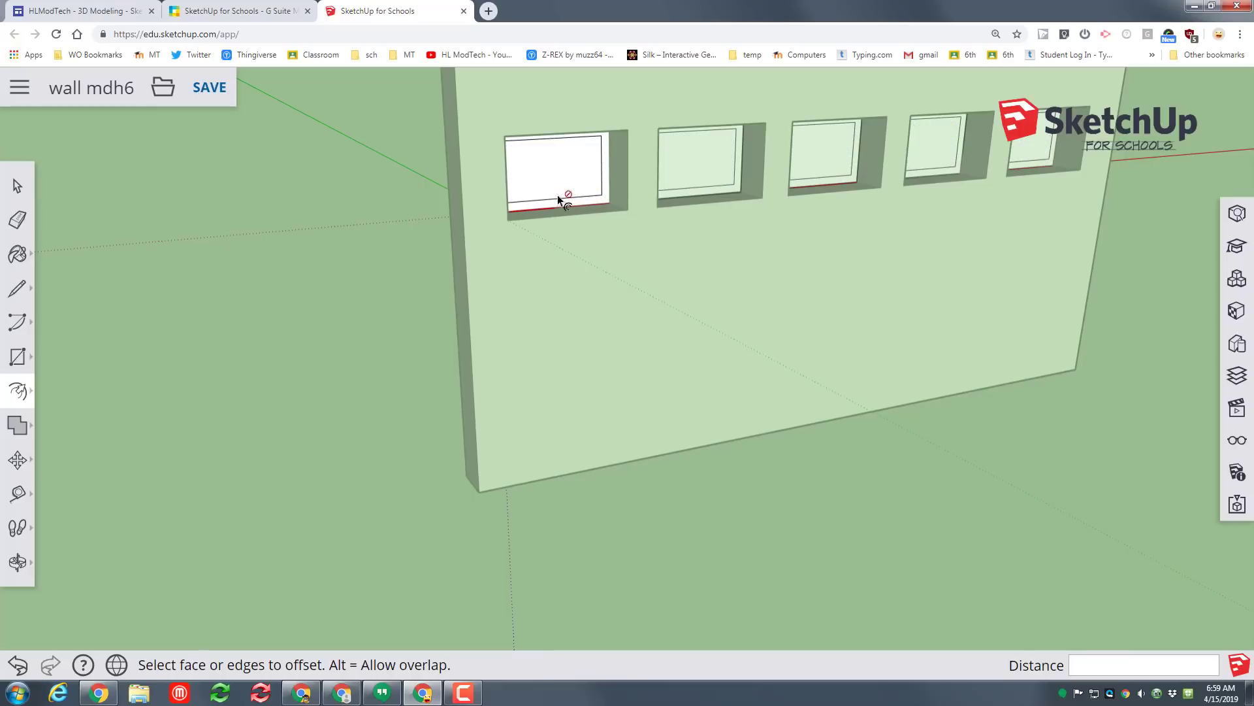
pyautogui.click(22, 394)
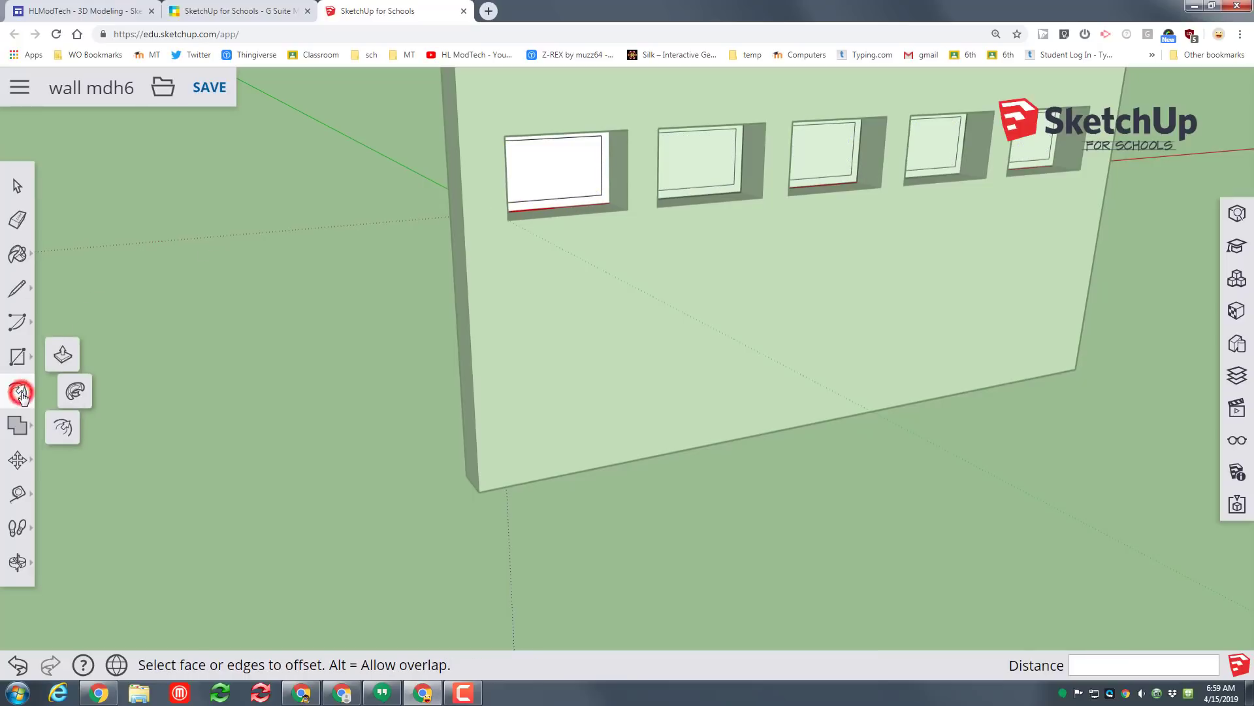
# - Push/Pull the offset border outward to form raised window frames
pyautogui.click(66, 354)
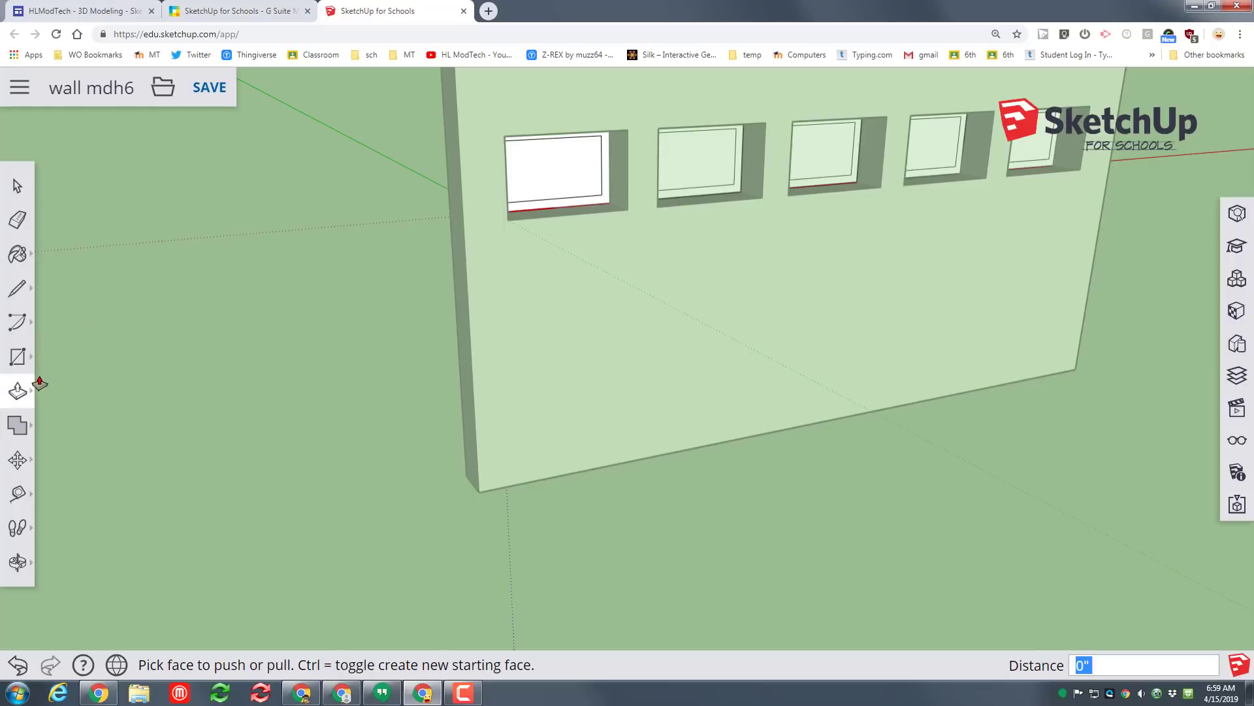
pyautogui.click(606, 206)
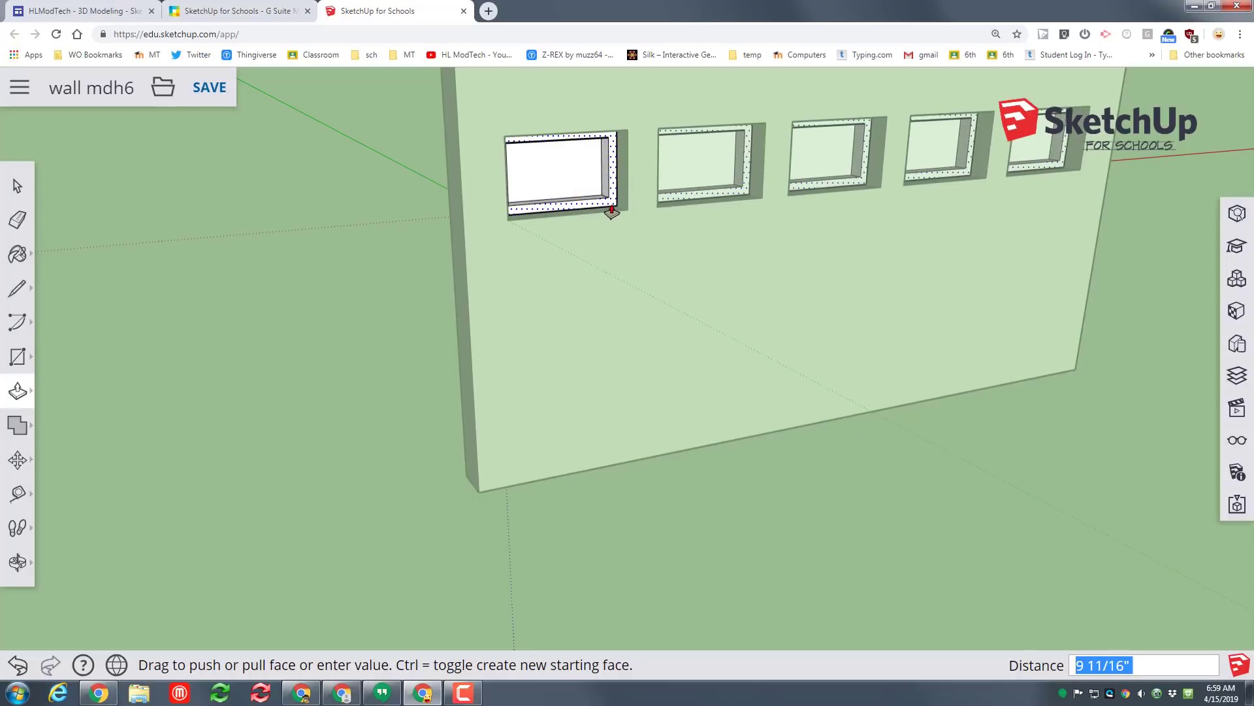
pyautogui.click(611, 211)
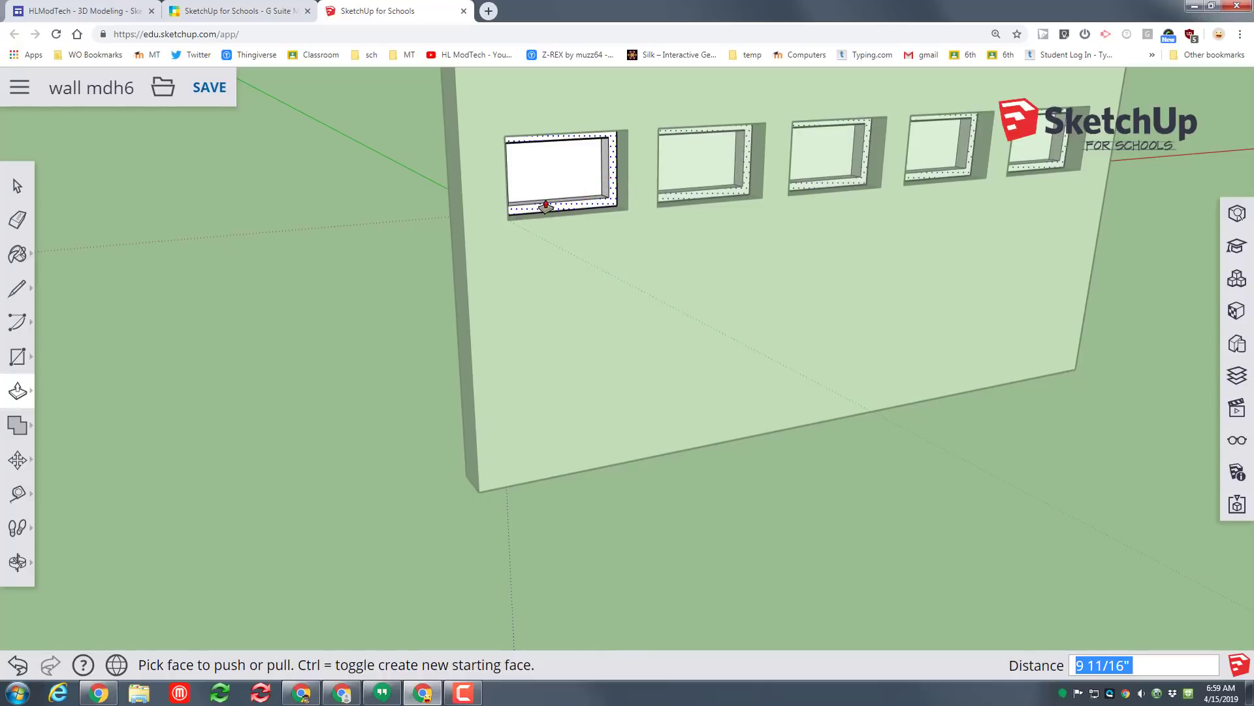
# - Push the inner glass face back so it sits recessed inside the frame
pyautogui.scroll(2, 534, 198)
pyautogui.click(554, 175)
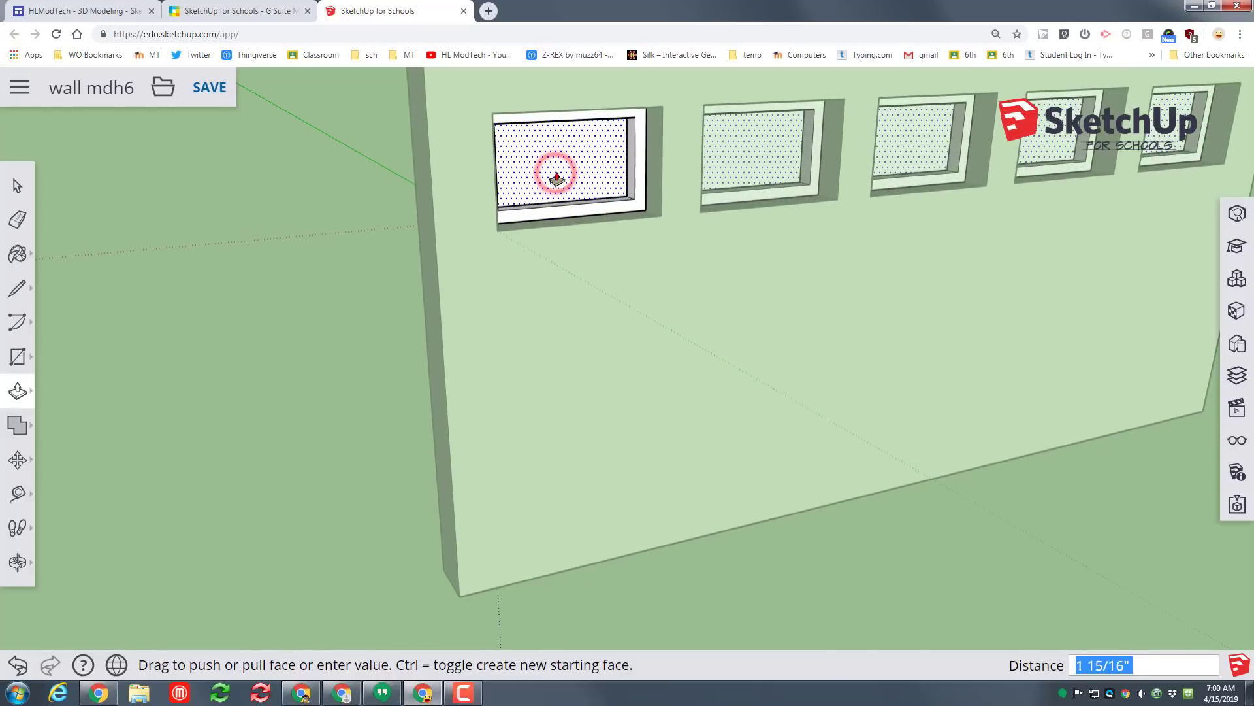
pyautogui.click(558, 178)
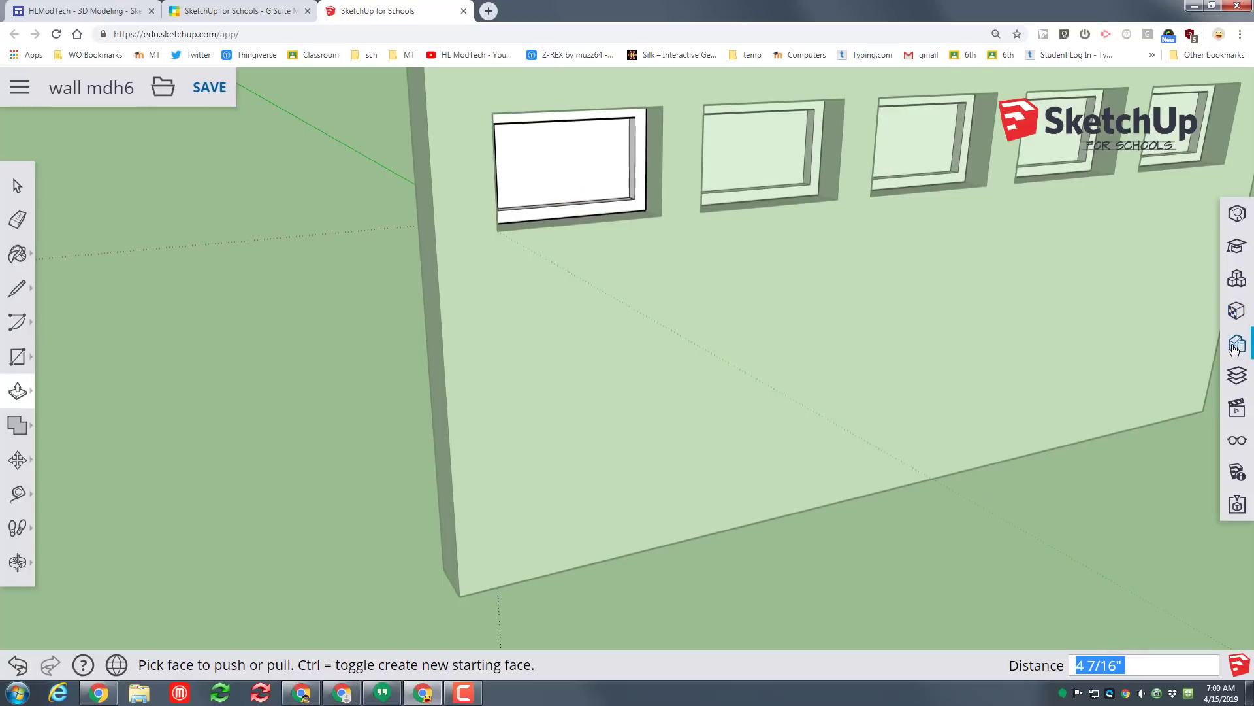
# - Paint the window panes with Translucent Glass Blue from the Glass and Mirrors materials
pyautogui.click(1238, 315)
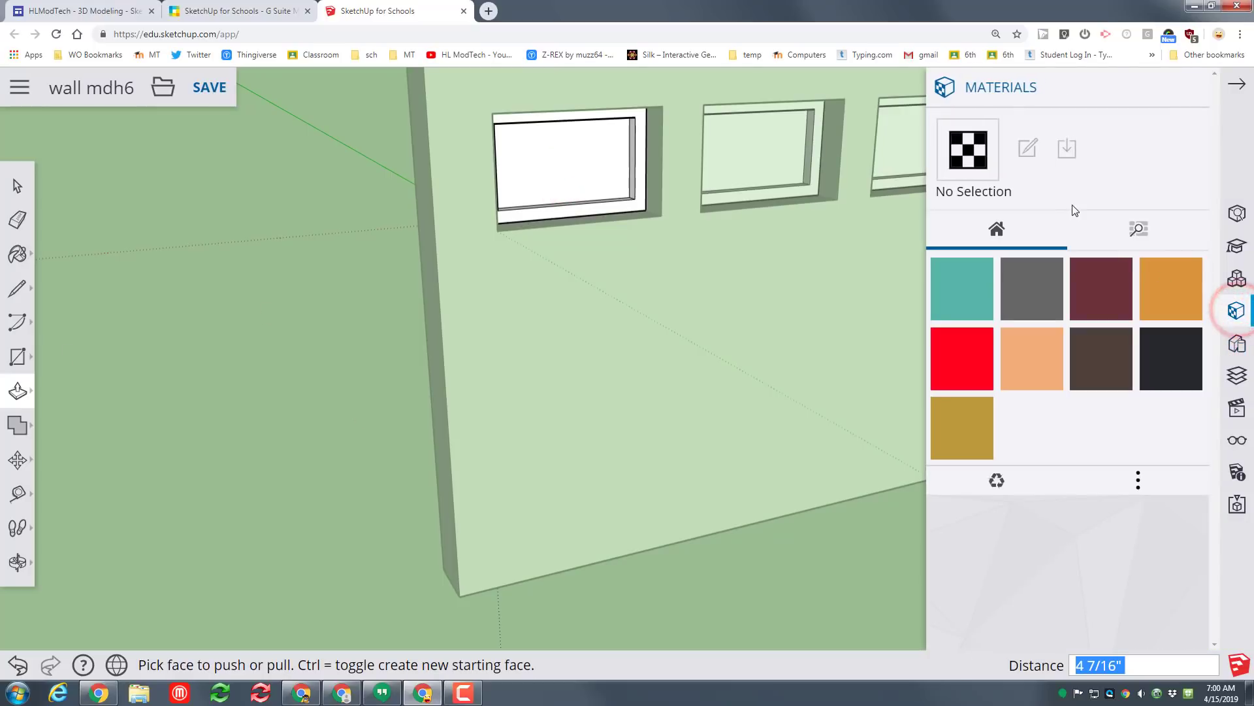
pyautogui.click(1139, 231)
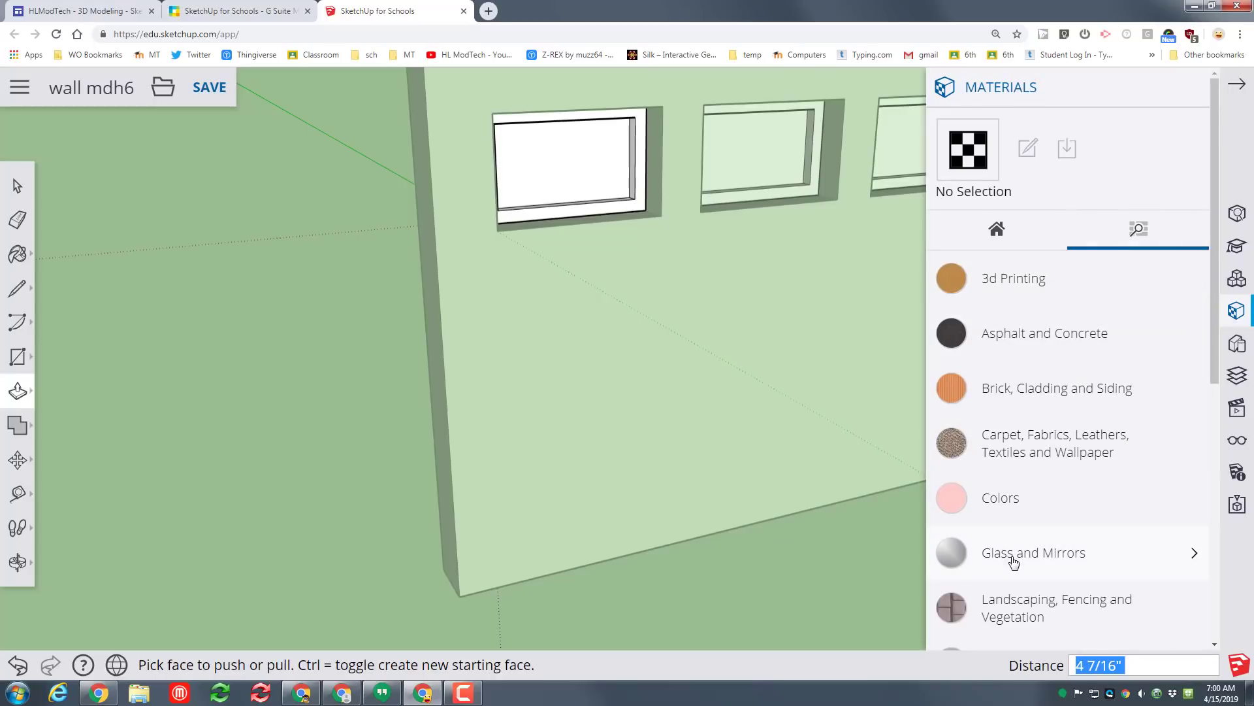
pyautogui.click(1013, 562)
pyautogui.click(1166, 617)
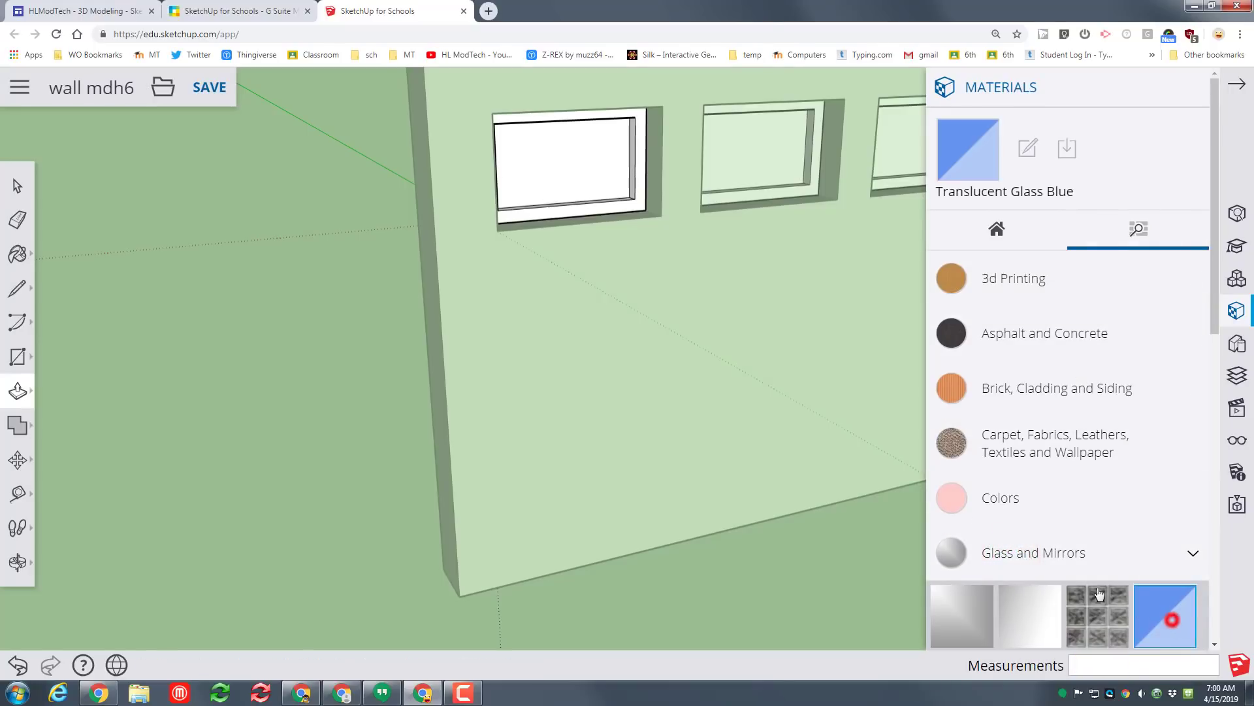
pyautogui.click(566, 169)
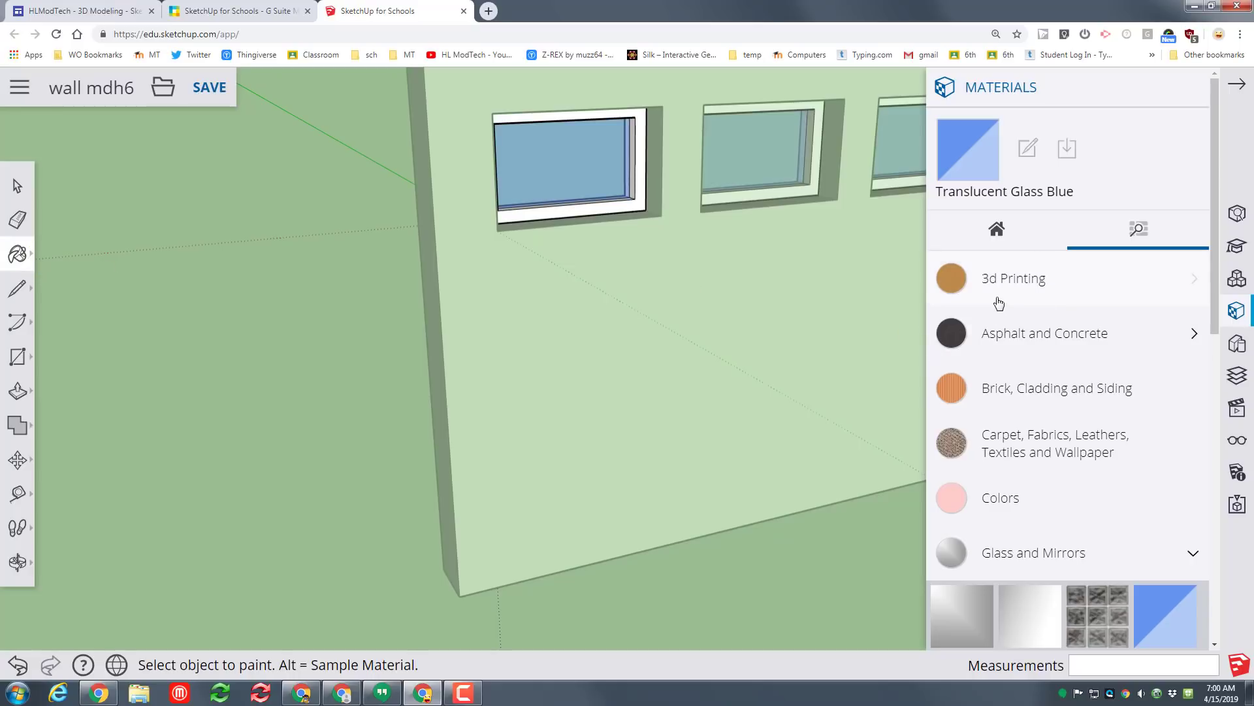
pyautogui.scroll(-2, 1013, 466)
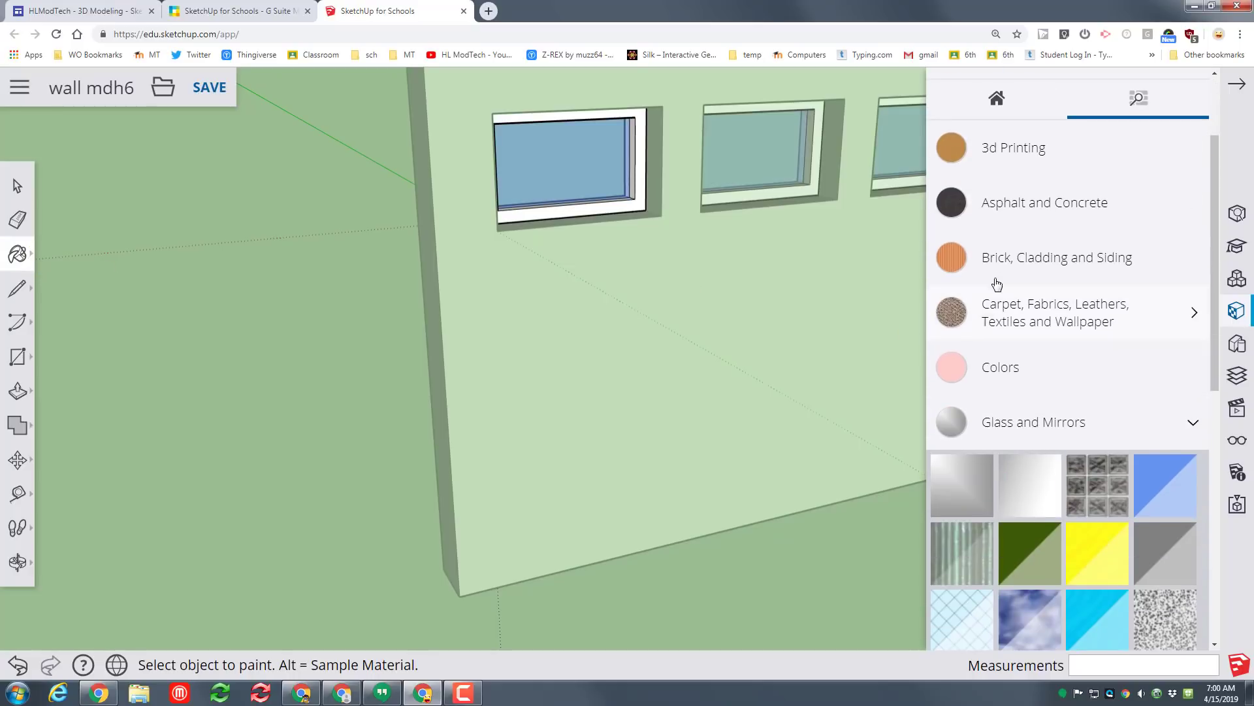
pyautogui.scroll(2, 1021, 255)
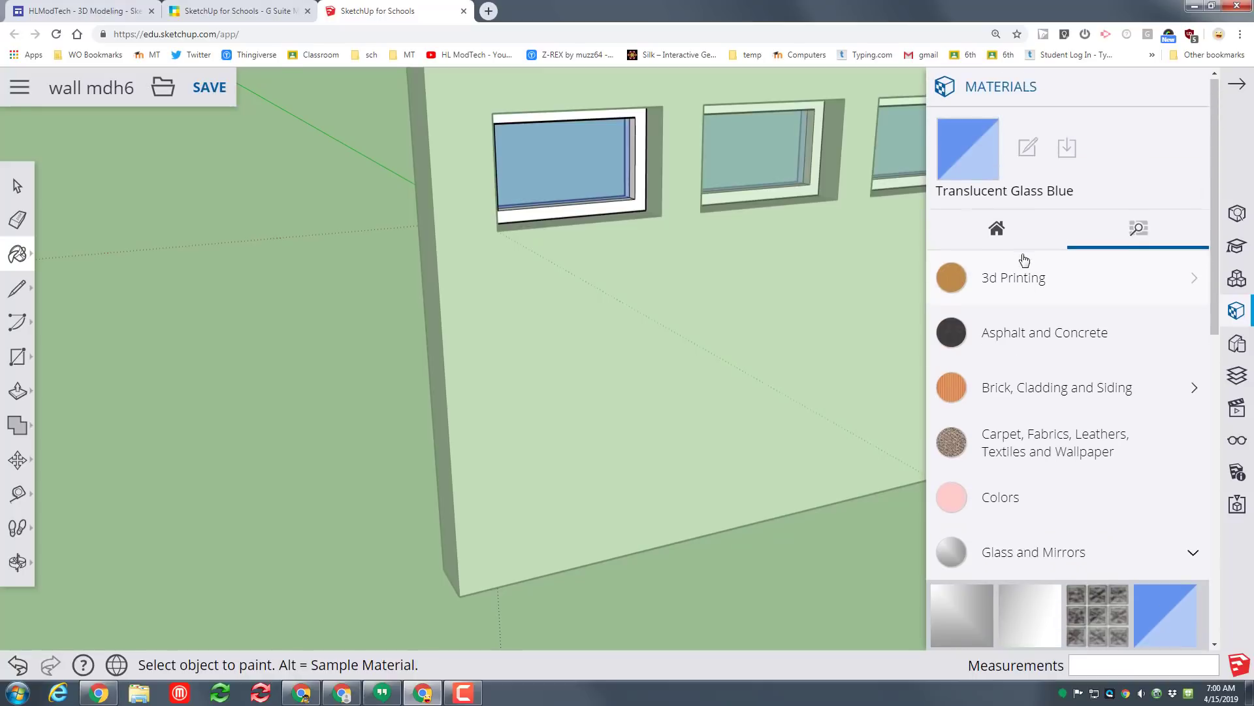
# - Paint the window frames with the red Color A05 material
pyautogui.click(1021, 495)
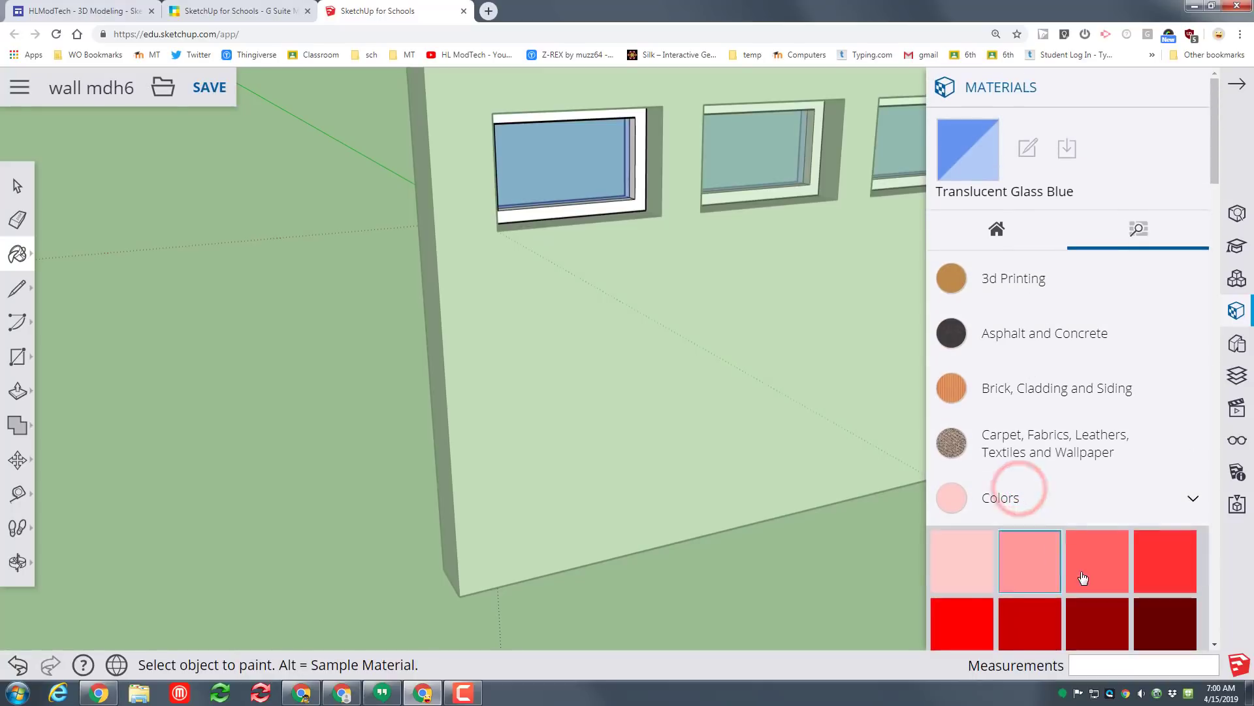
pyautogui.scroll(-1, 1059, 583)
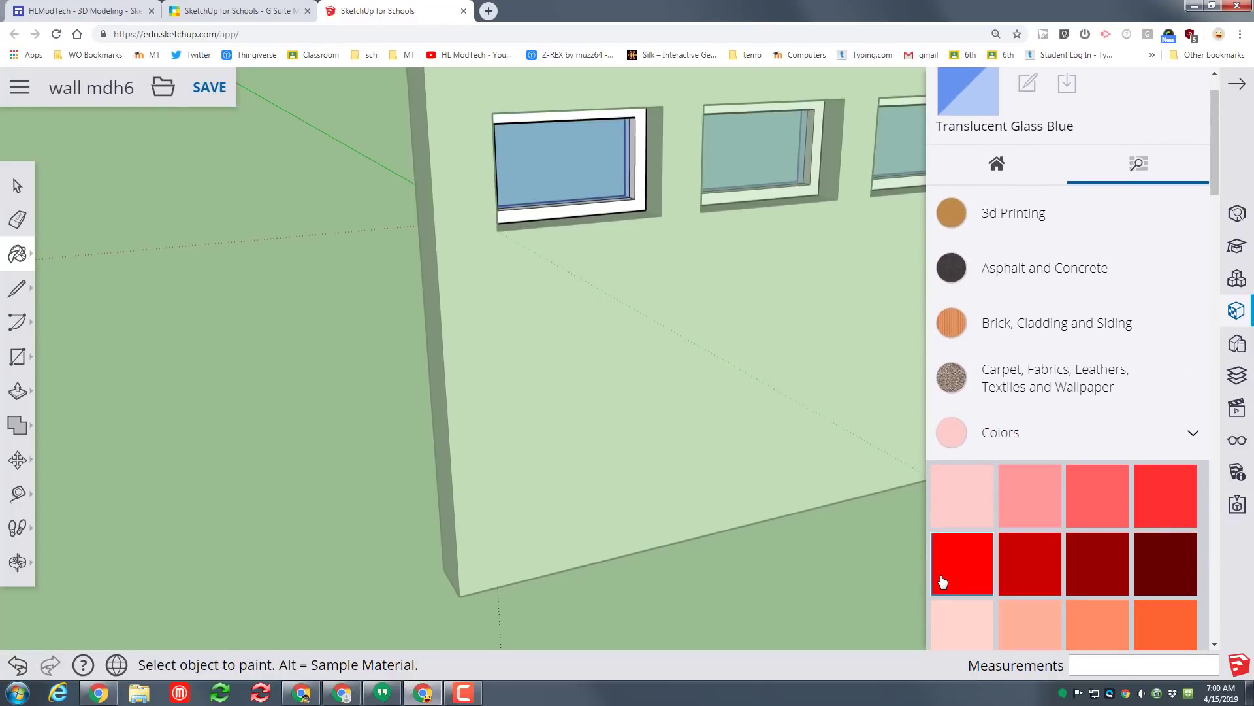
pyautogui.click(941, 578)
pyautogui.click(631, 206)
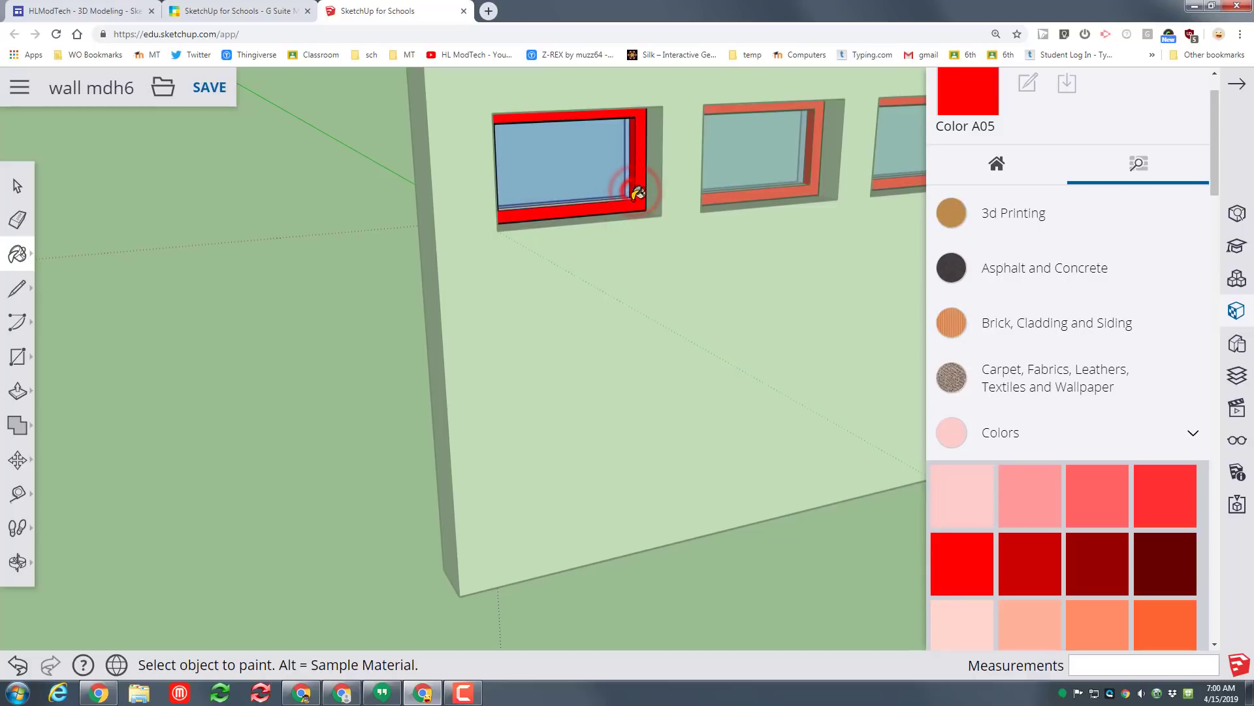
# - Orbit around the wall to inspect the red frames, then clear the selection
pyautogui.moveTo(636, 189)
pyautogui.mouseDown(button='middle')
pyautogui.moveTo(398, 261)
pyautogui.moveTo(445, 191)
pyautogui.mouseUp(button='middle')
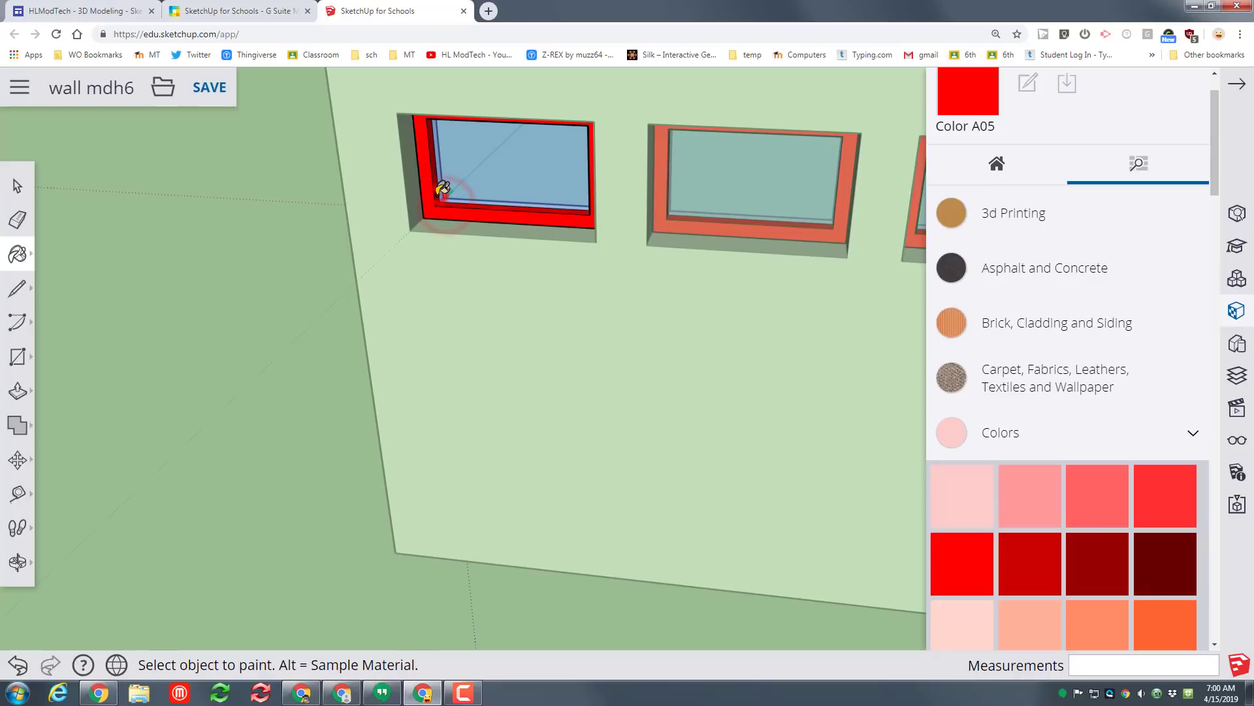
pyautogui.moveTo(464, 210)
pyautogui.mouseDown(button='middle')
pyautogui.moveTo(615, 122)
pyautogui.moveTo(599, 144)
pyautogui.mouseUp(button='middle')
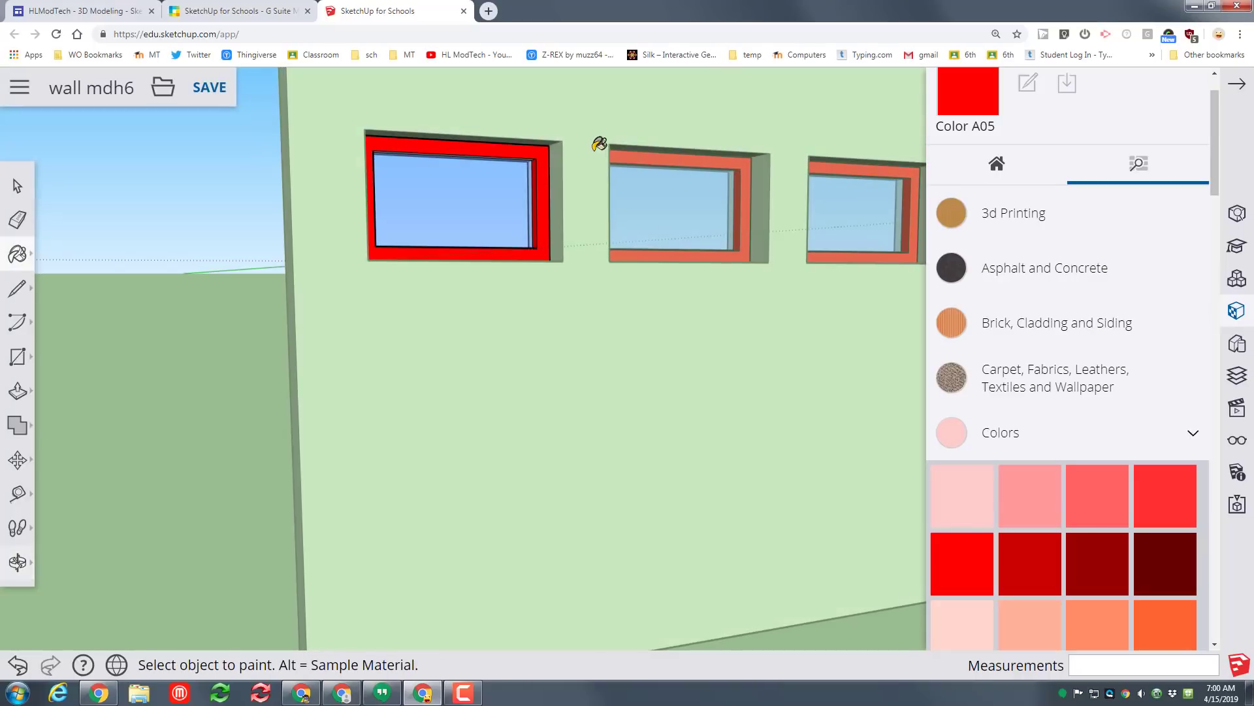
pyautogui.moveTo(513, 295)
pyautogui.mouseDown(button='middle')
pyautogui.moveTo(580, 255)
pyautogui.moveTo(570, 120)
pyautogui.mouseUp(button='middle')
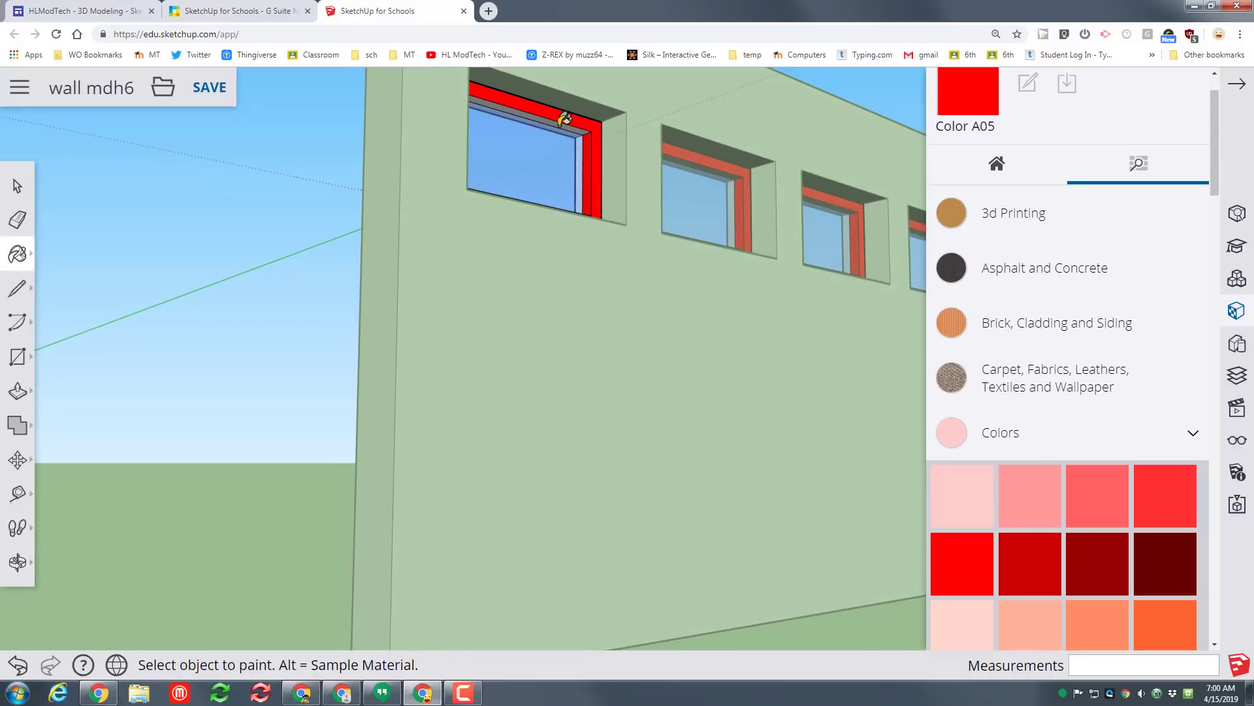
pyautogui.moveTo(644, 174); pyautogui.dragTo(358, 351, button='middle')
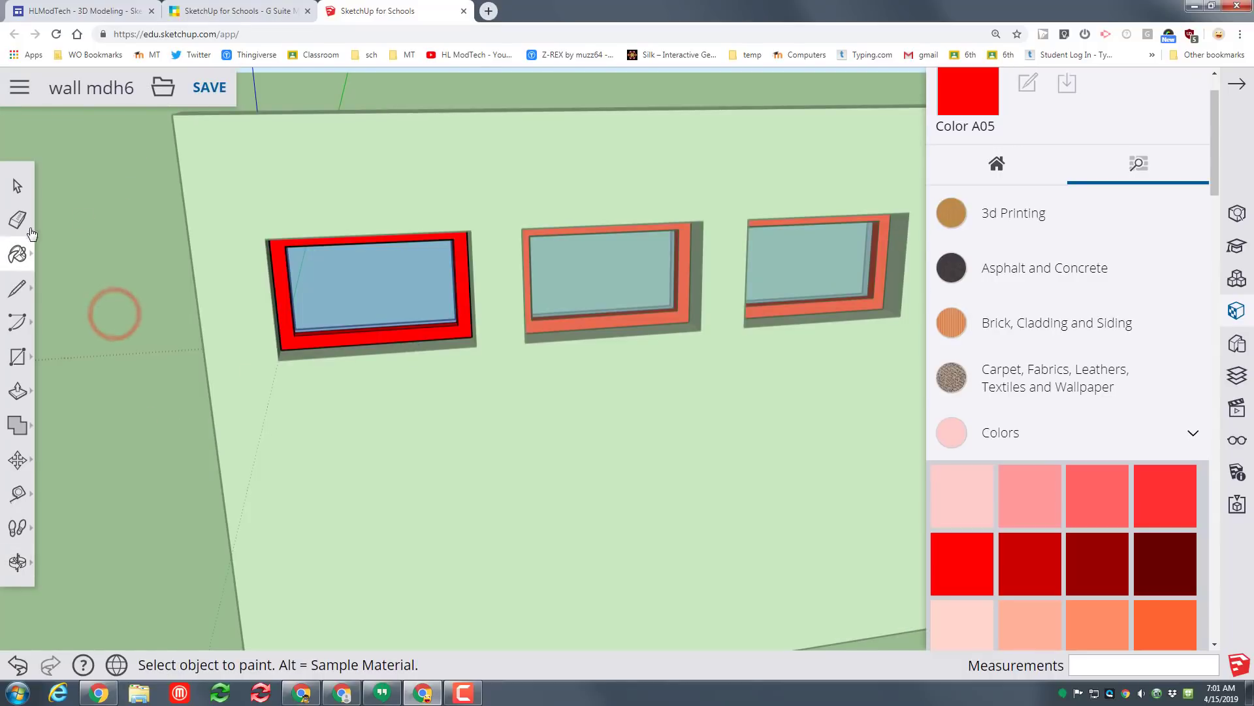
pyautogui.click(17, 186)
pyautogui.click(149, 391)
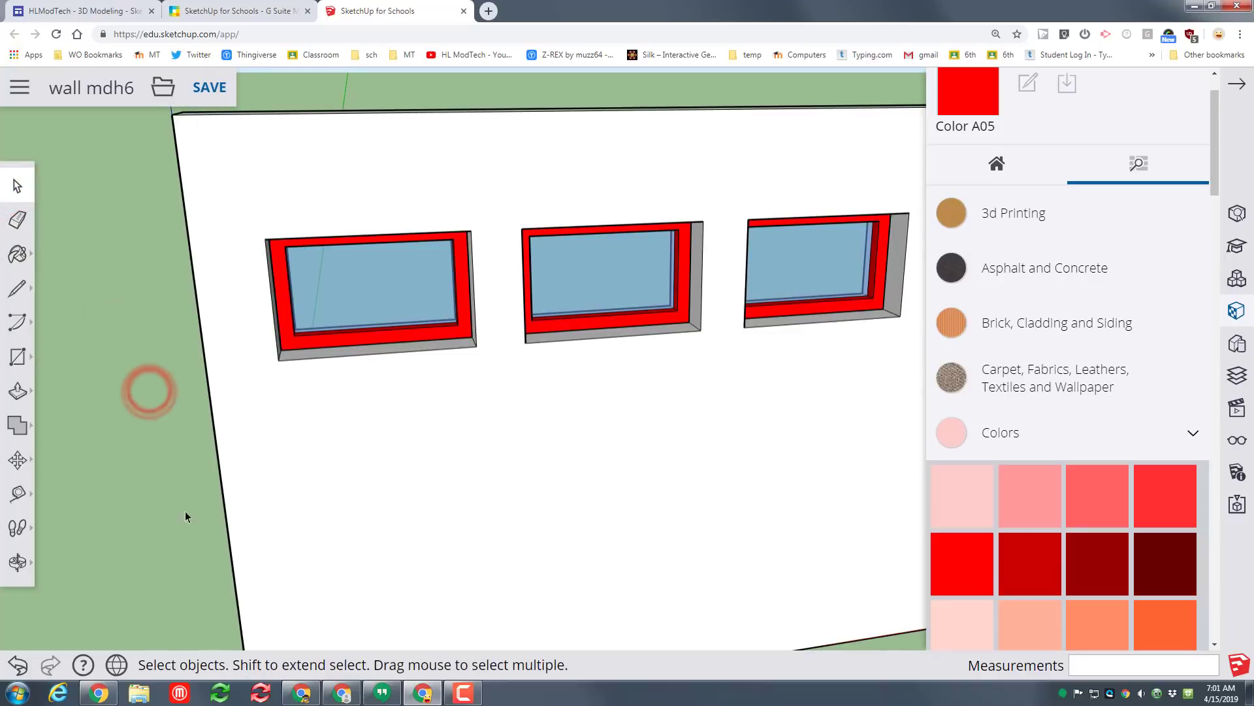
# - Draw a hexagon with a 2' 7 15/16" radius on the wall's lower left and select it
pyautogui.moveTo(185, 511); pyautogui.dragTo(418, 496, button='middle')
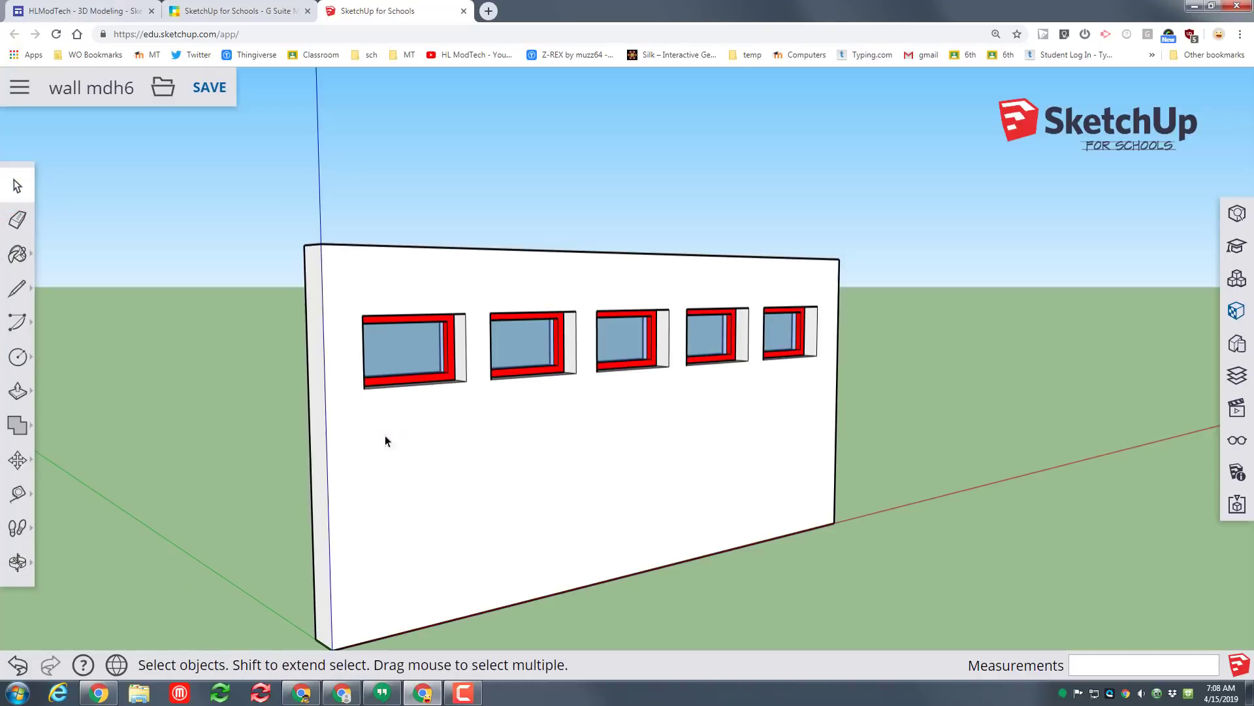
pyautogui.click(15, 358)
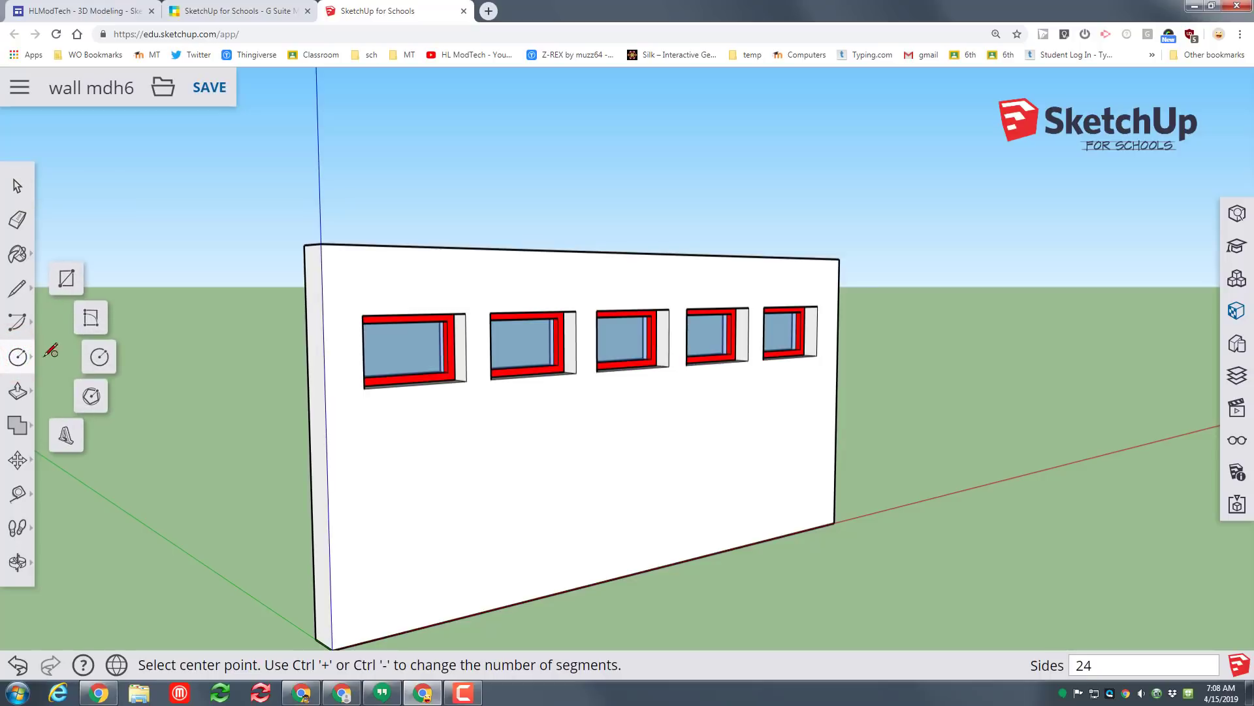
pyautogui.click(92, 397)
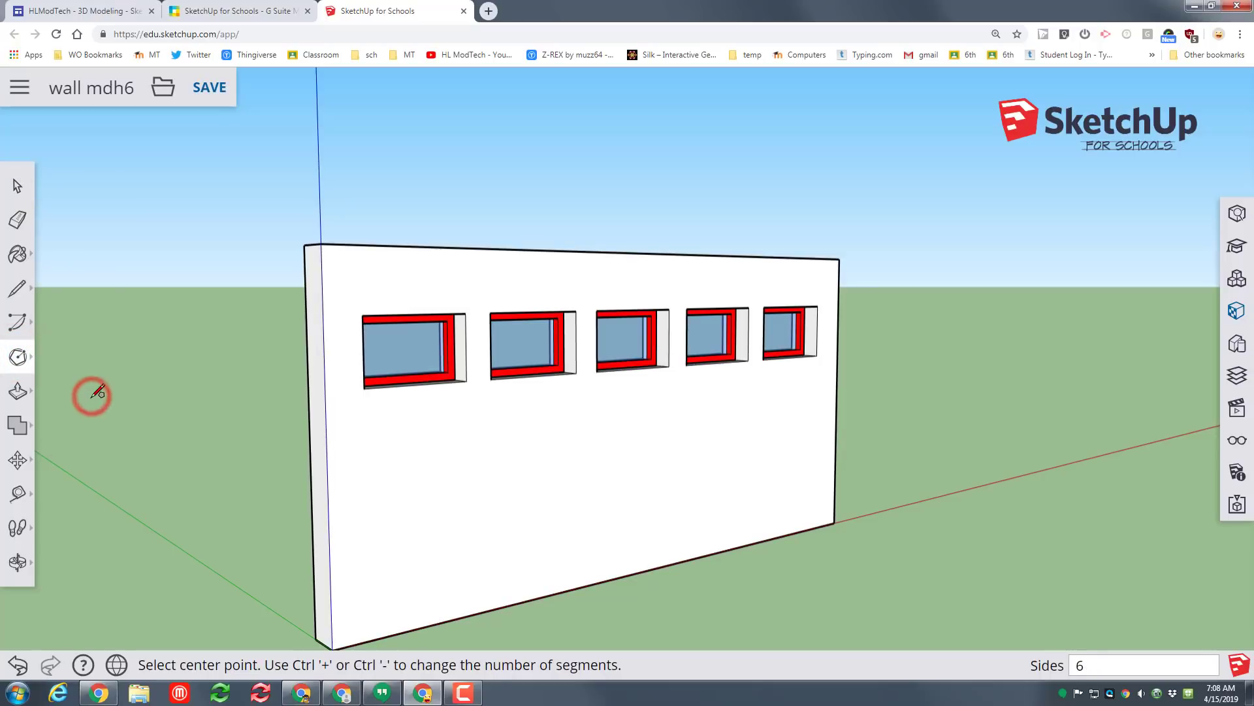
pyautogui.click(425, 490)
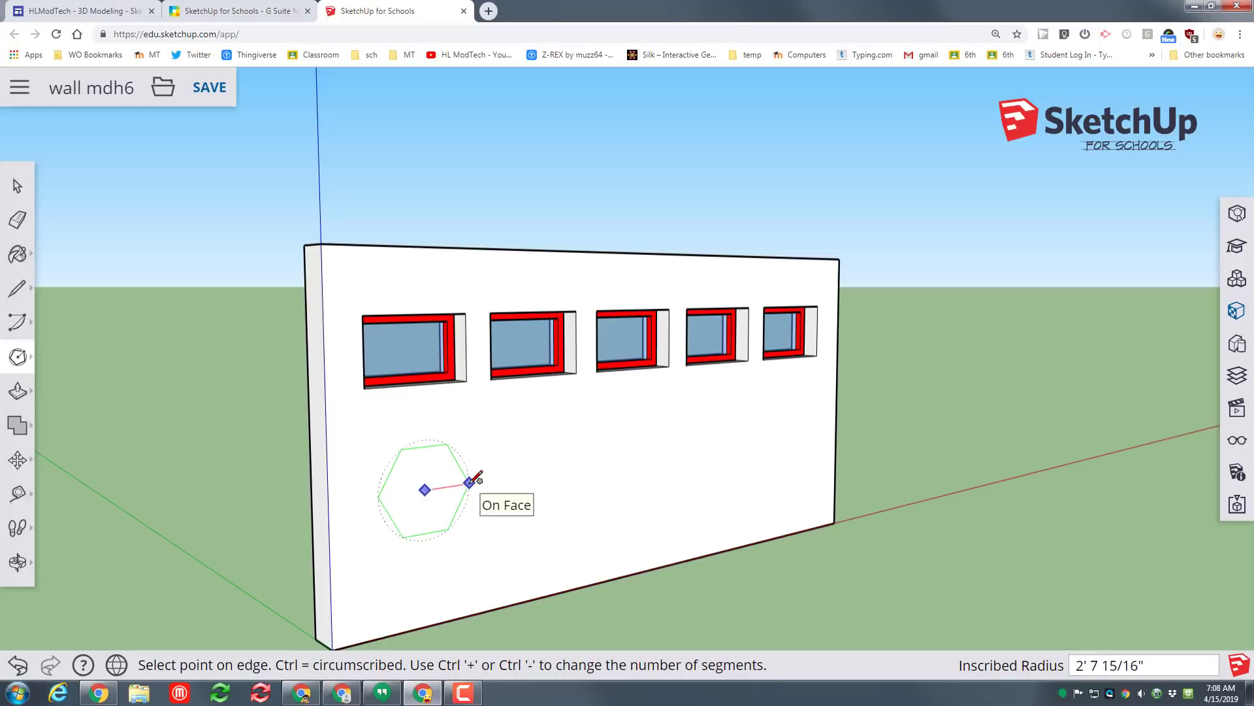
pyautogui.click(470, 482)
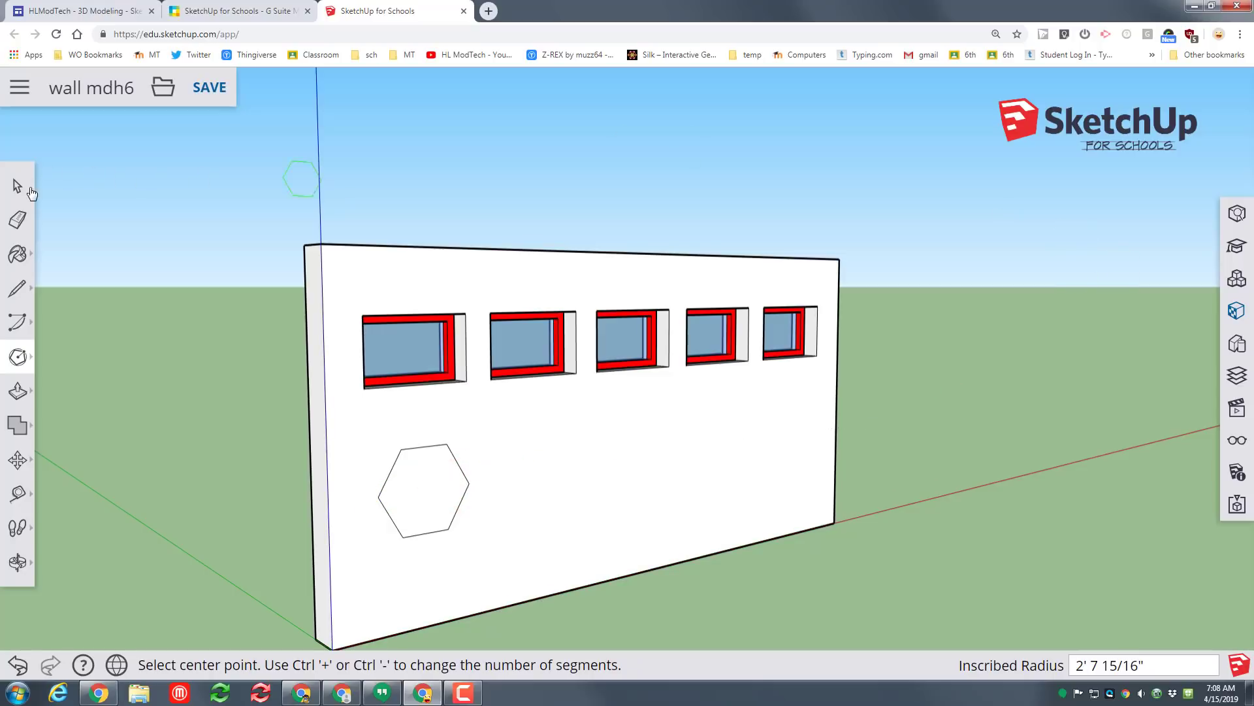
pyautogui.click(17, 186)
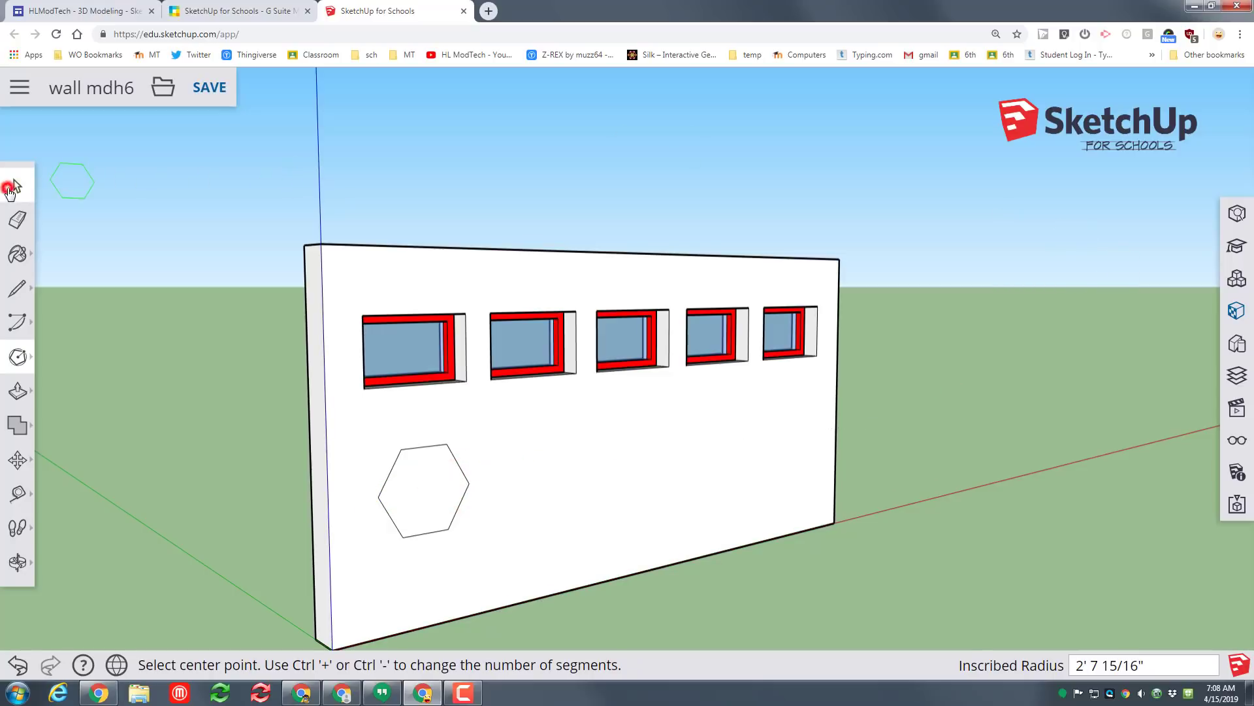
pyautogui.click(453, 453)
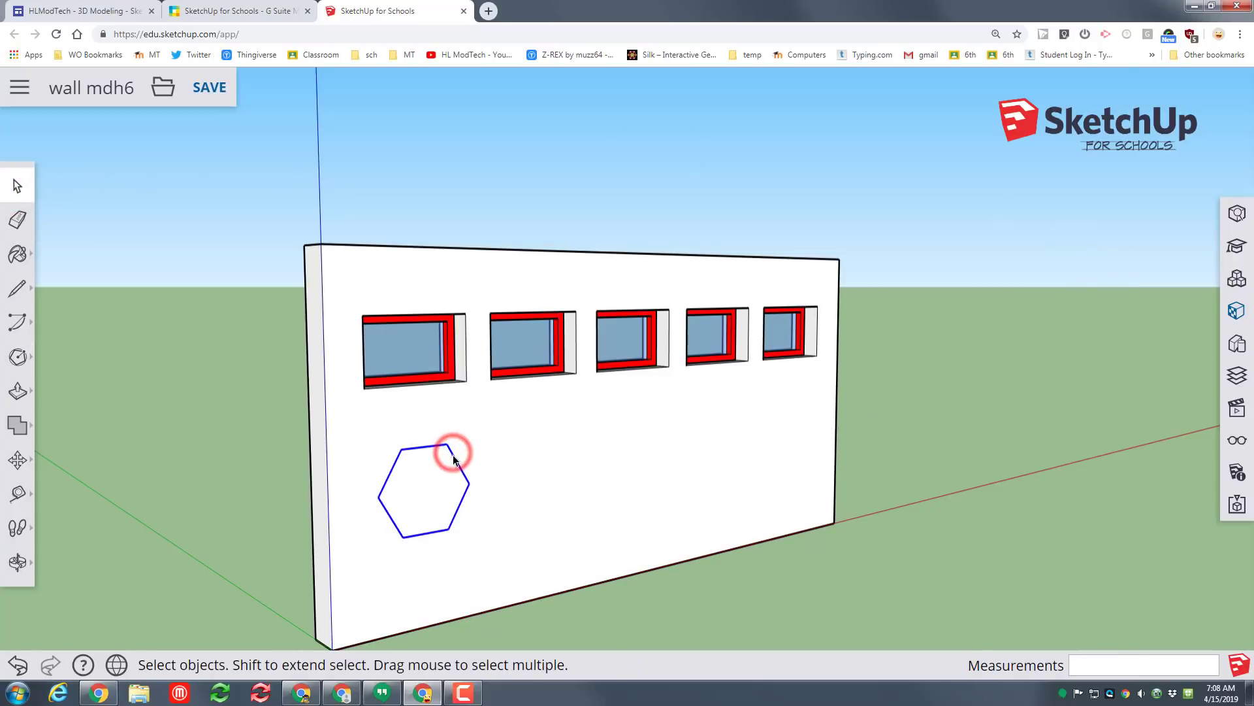
# - Change the polygon's Segments from 6 to 8 in Entity Info and select the octagon face
pyautogui.click(1236, 215)
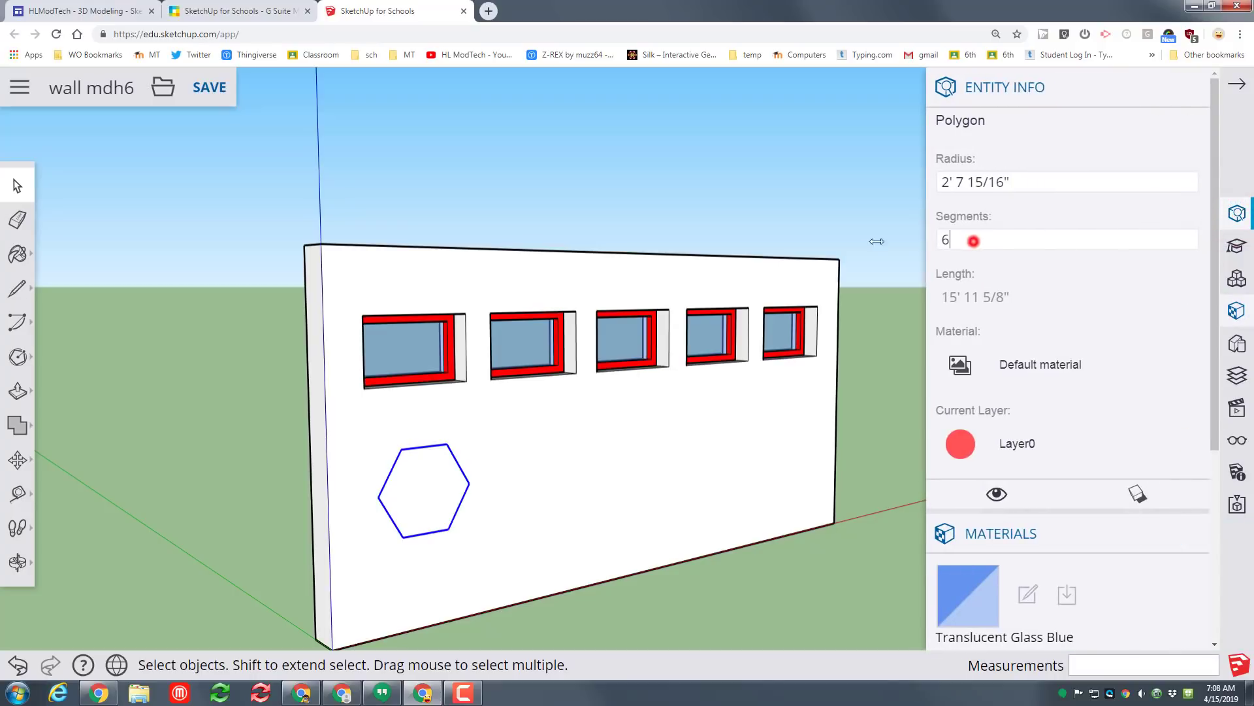
pyautogui.doubleClick(973, 241)
pyautogui.write('8')
pyautogui.press('Return')
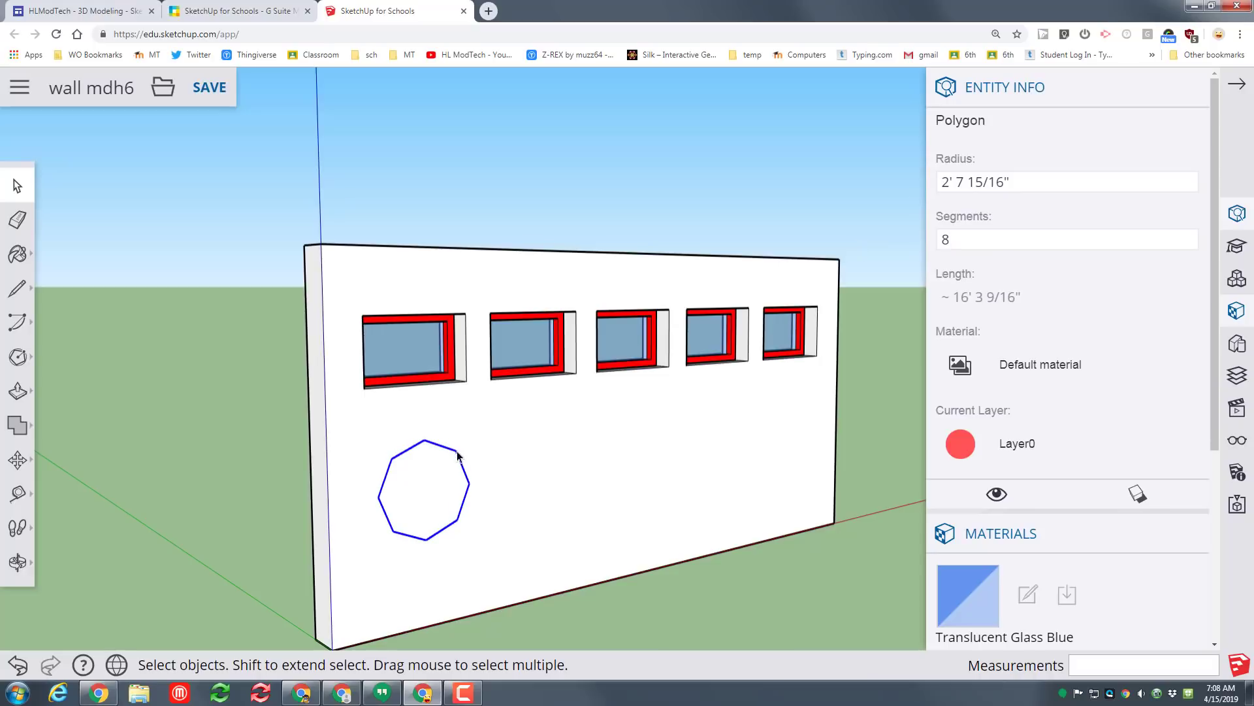
pyautogui.click(429, 491)
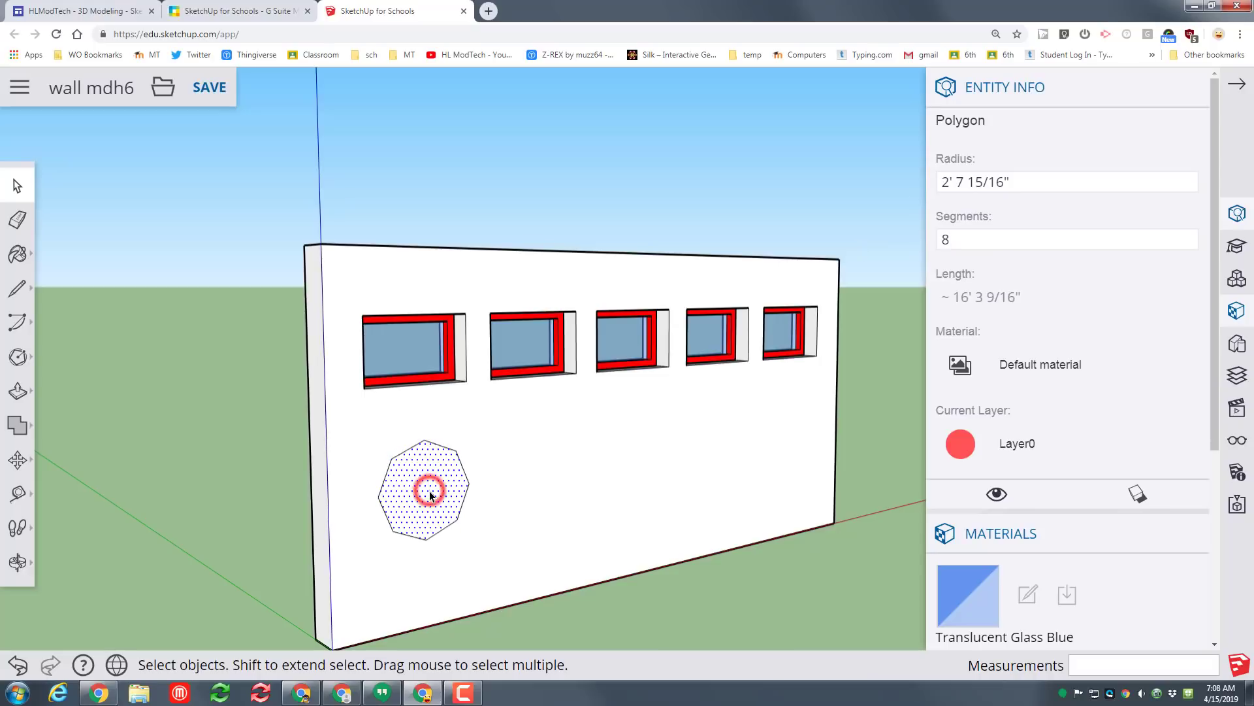
# - Copy the octagon to the wall's right end and array it /3 for four evenly spaced octagons
pyautogui.click(430, 490)
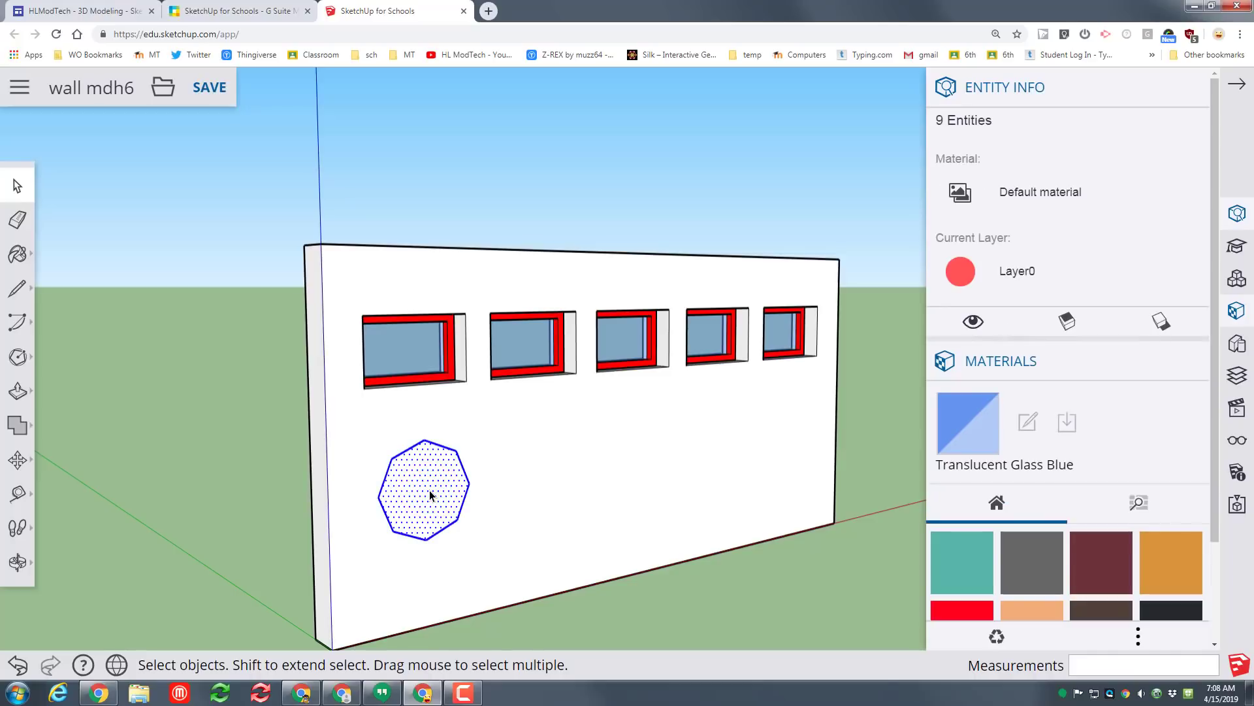
pyautogui.press('m')
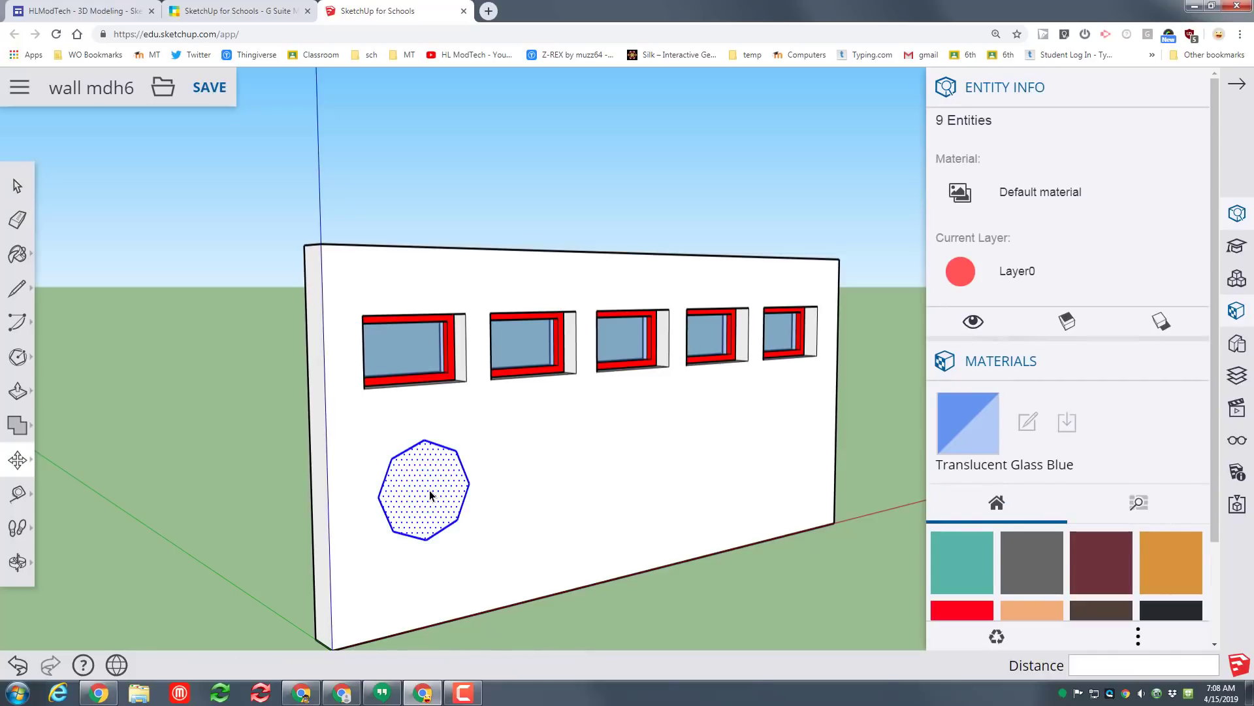
pyautogui.click(427, 537)
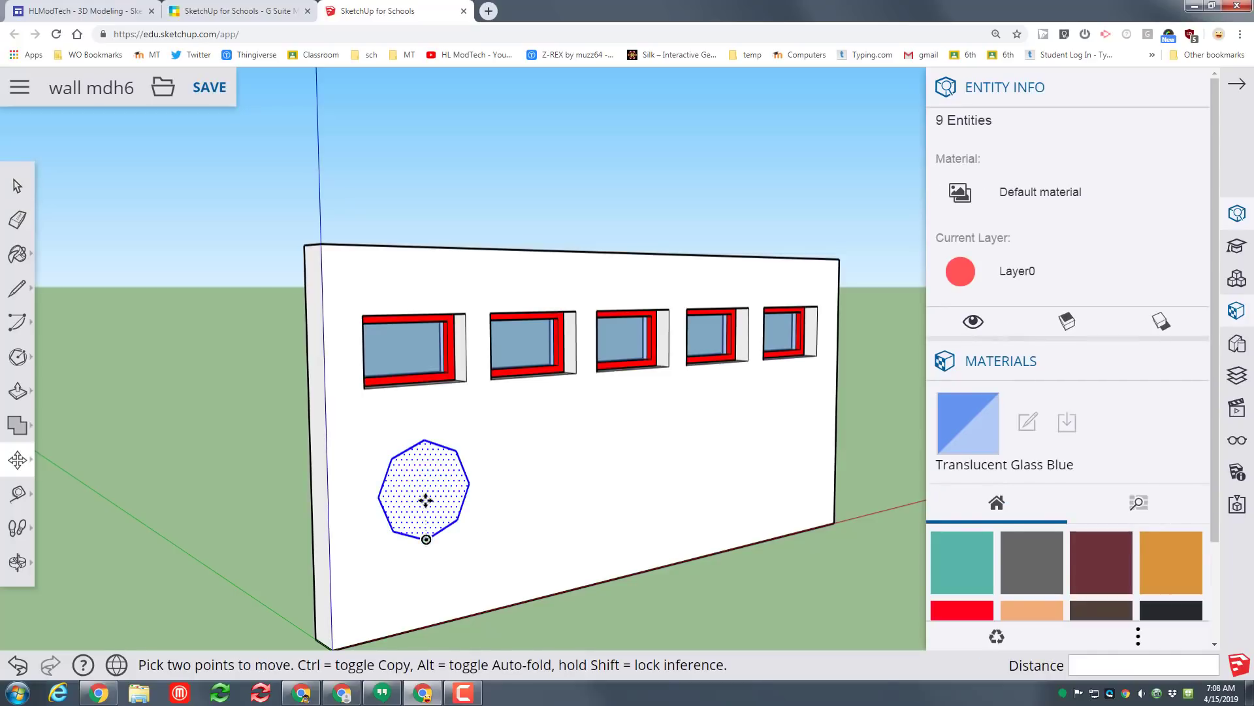
pyautogui.click(425, 491)
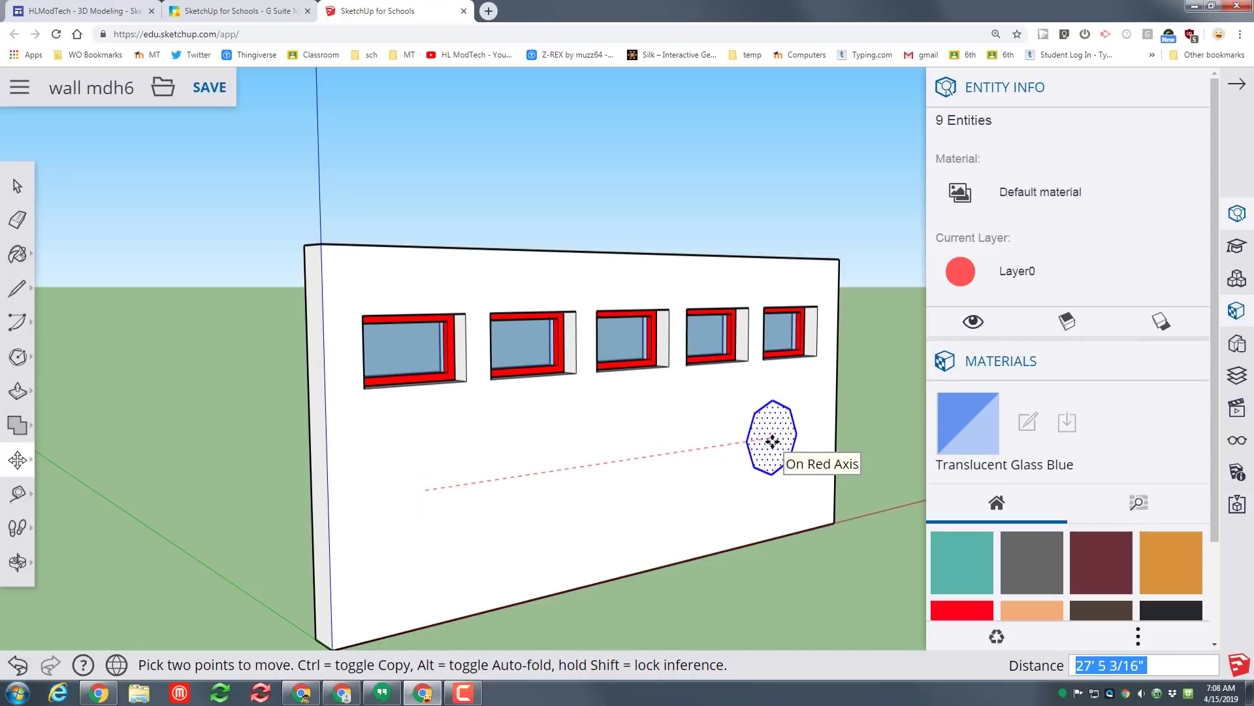
pyautogui.press('ctrl')
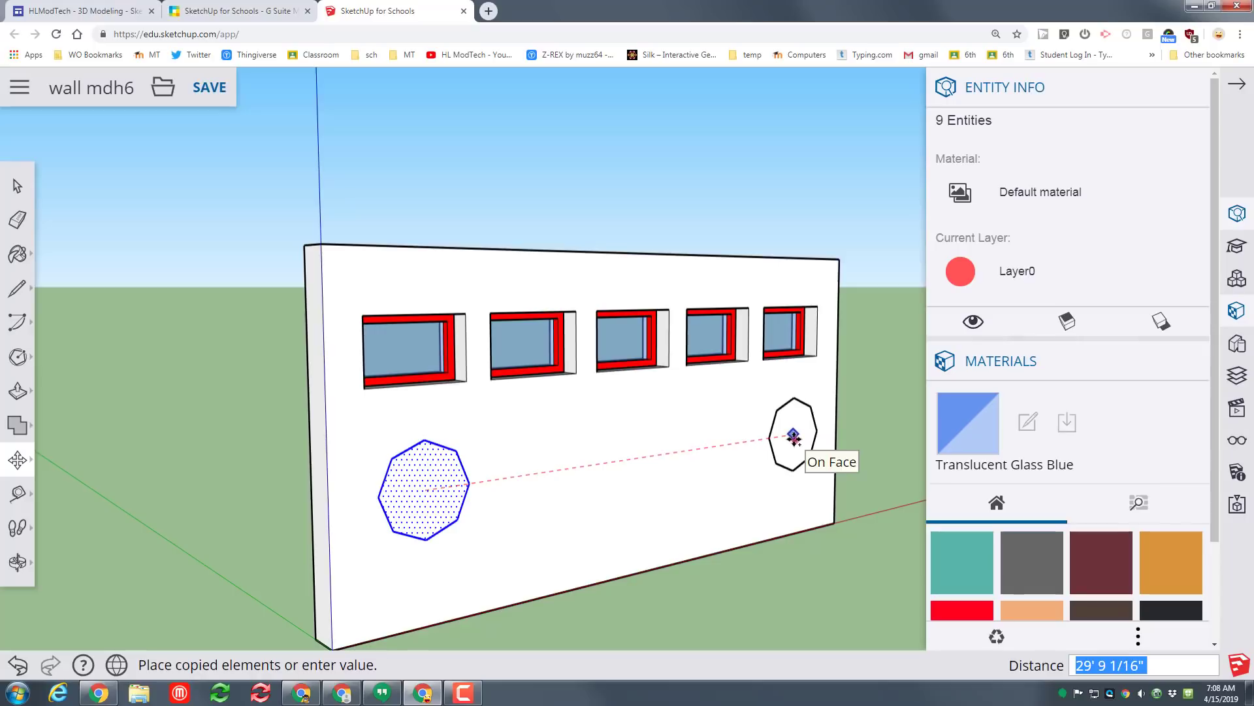
pyautogui.click(794, 437)
pyautogui.write('/')
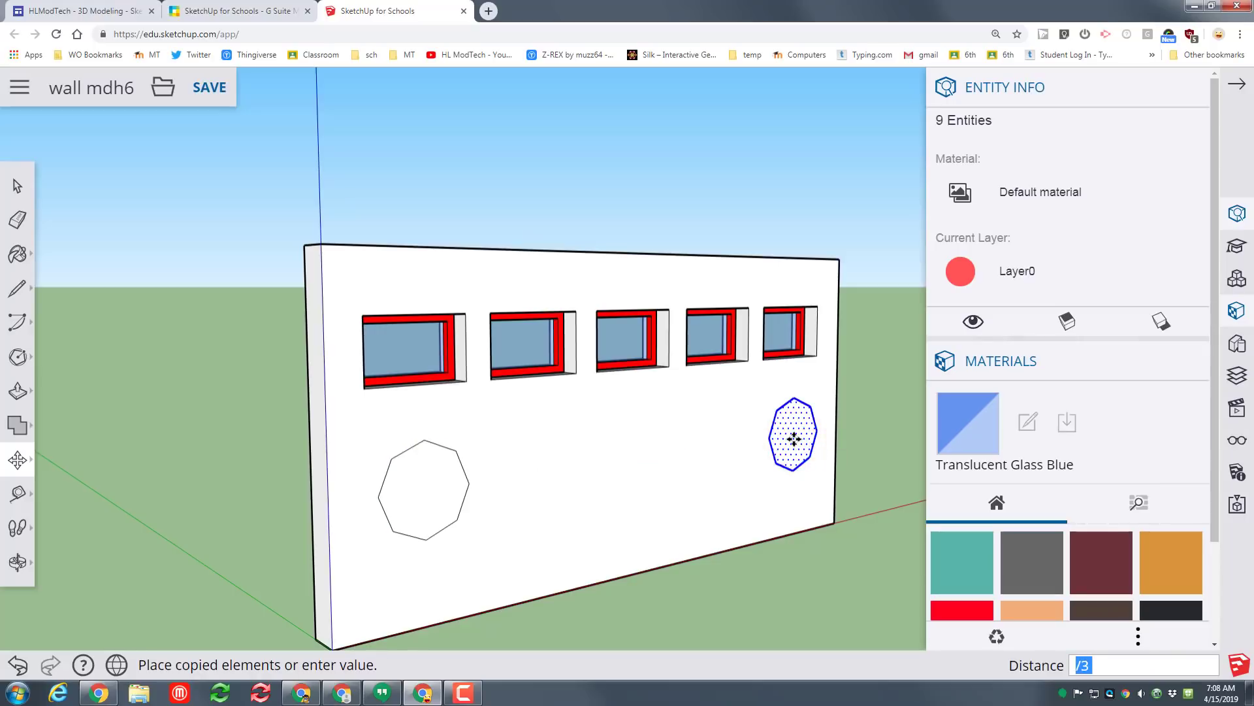
pyautogui.write('3')
pyautogui.press('Return')
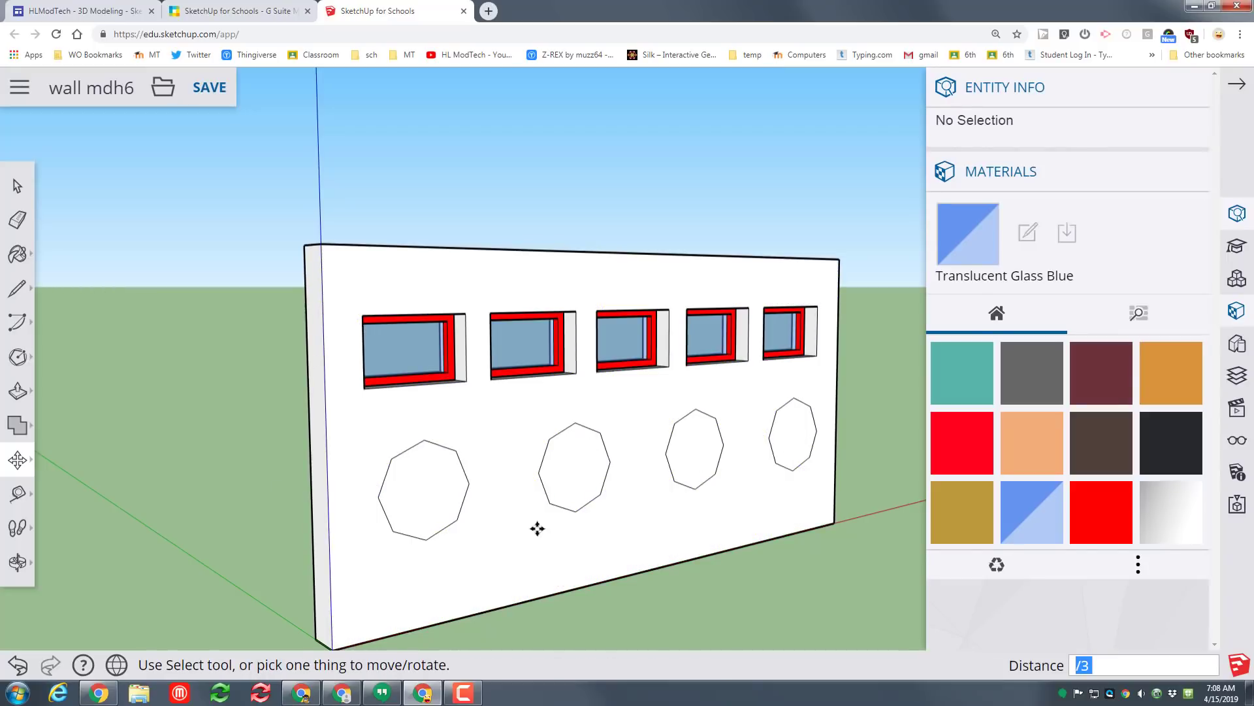
# - Copy the leftmost octagon and place the copy on the ground left of the wall
pyautogui.click(17, 189)
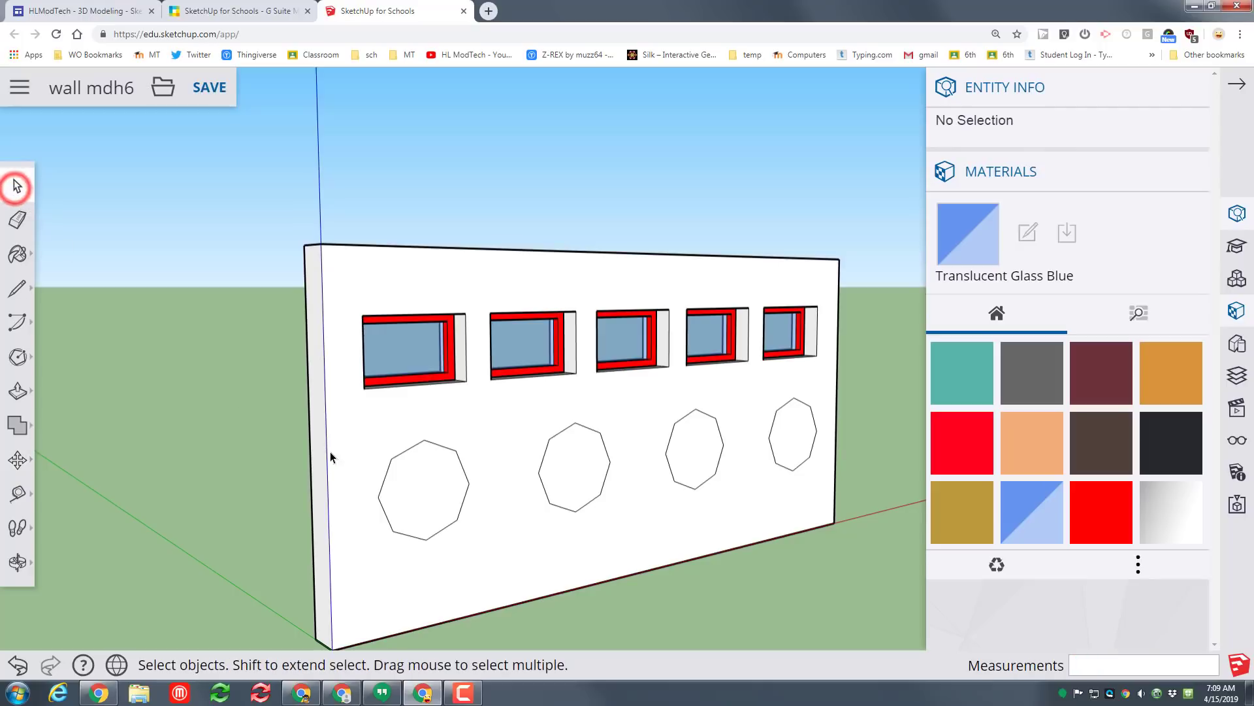
pyautogui.doubleClick(405, 487)
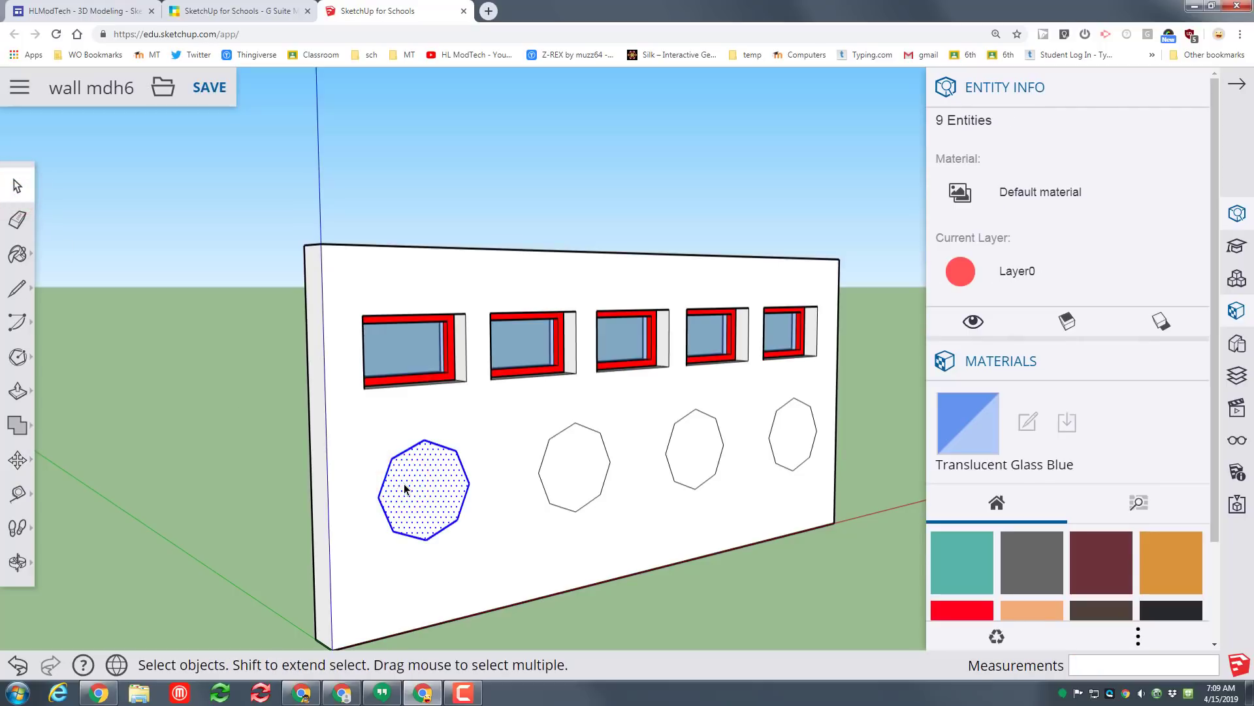
pyautogui.press('m')
pyautogui.click(425, 540)
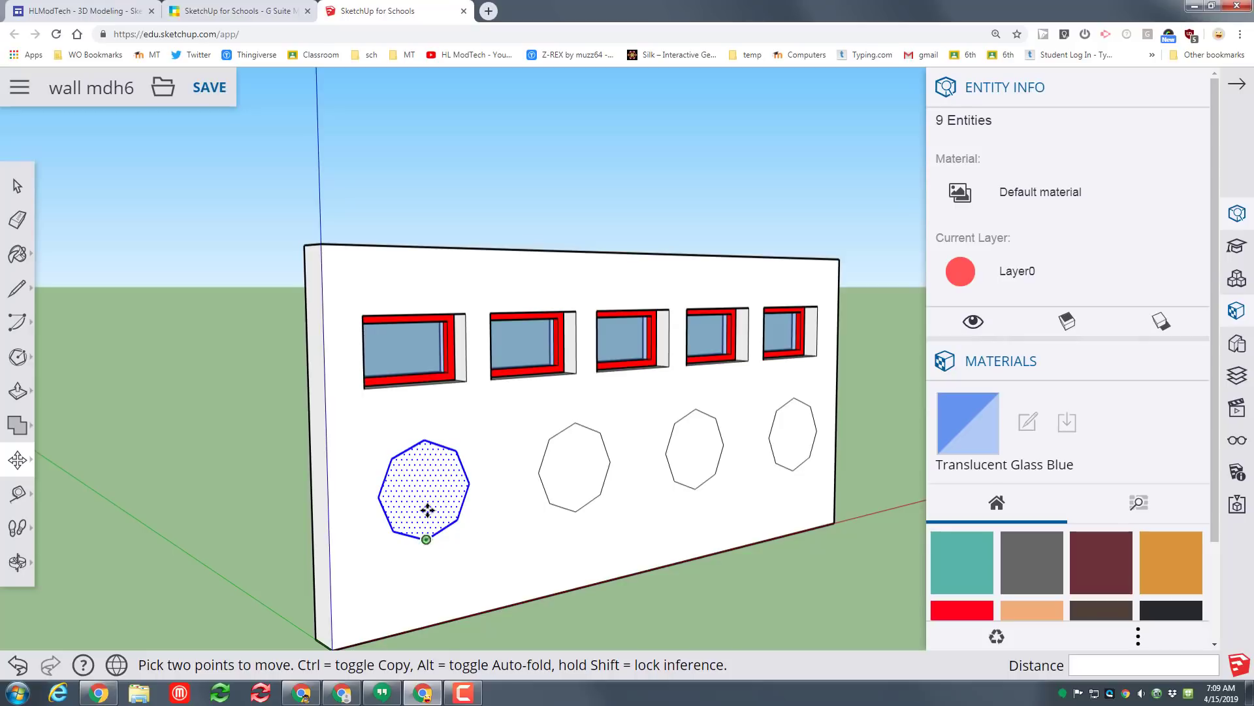
pyautogui.click(427, 491)
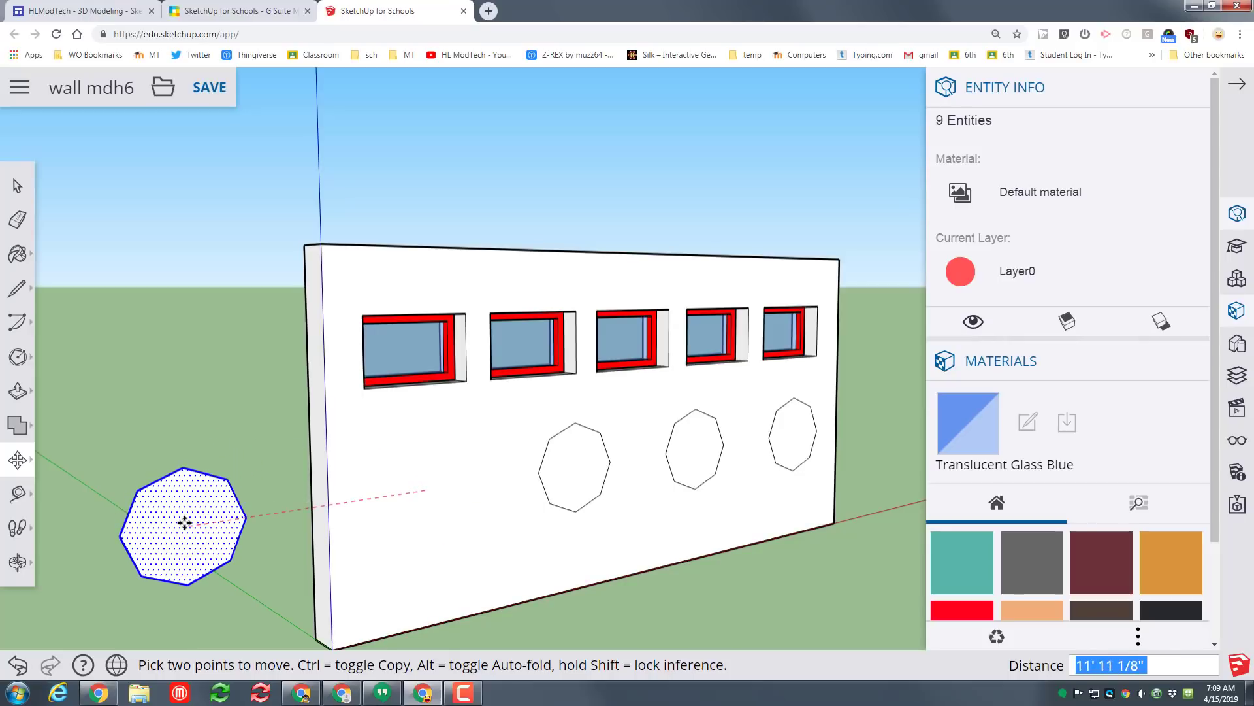
pyautogui.press('ctrl')
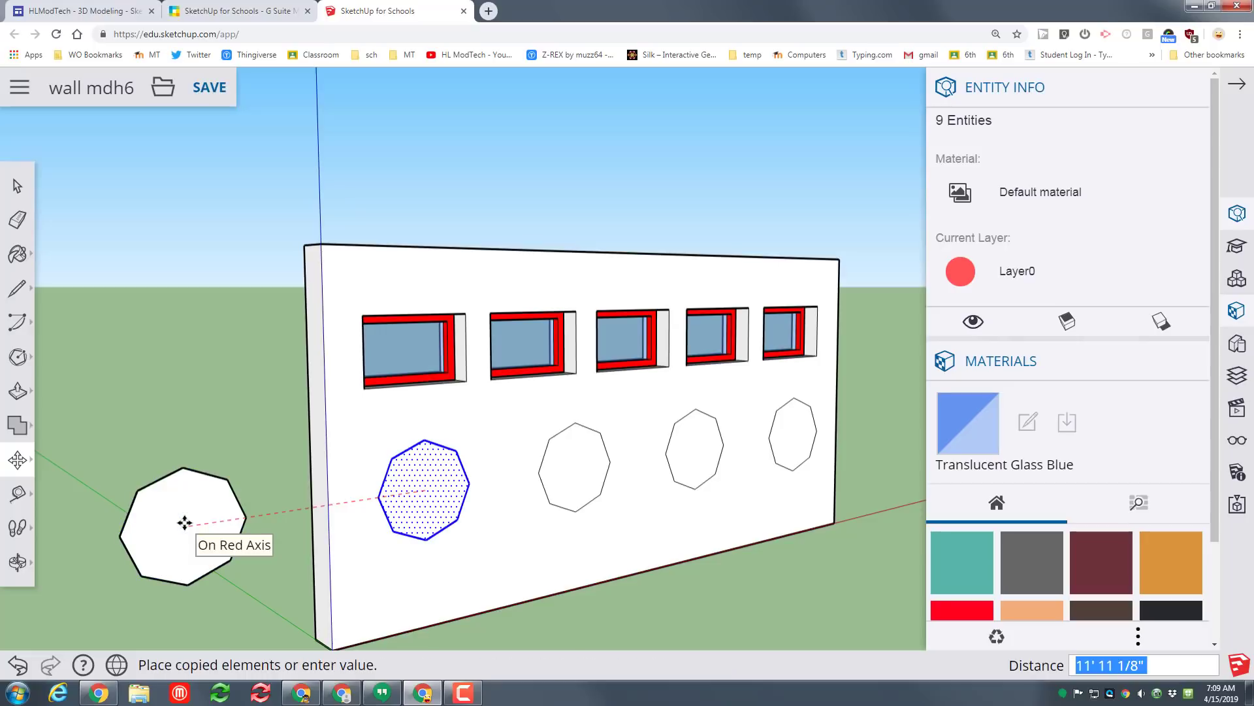
pyautogui.click(185, 522)
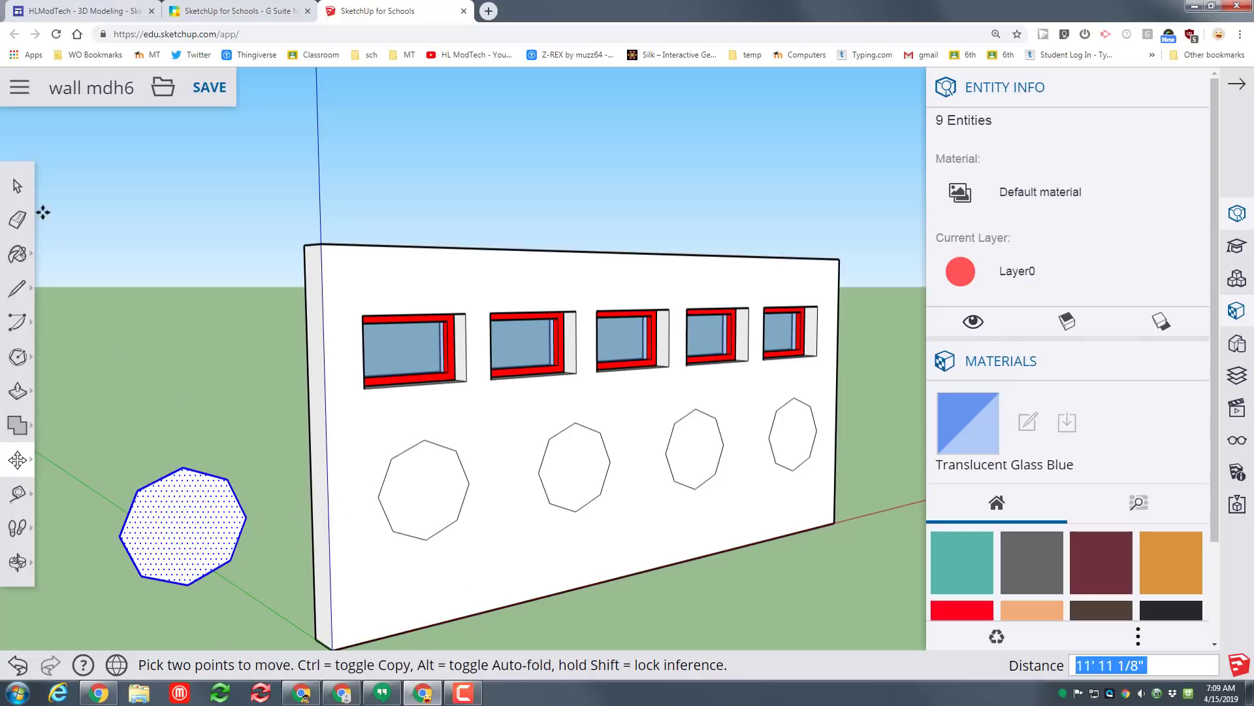
pyautogui.click(17, 189)
# - Push the left octagon face through to the wall's back corner, cutting a hole
pyautogui.click(17, 561)
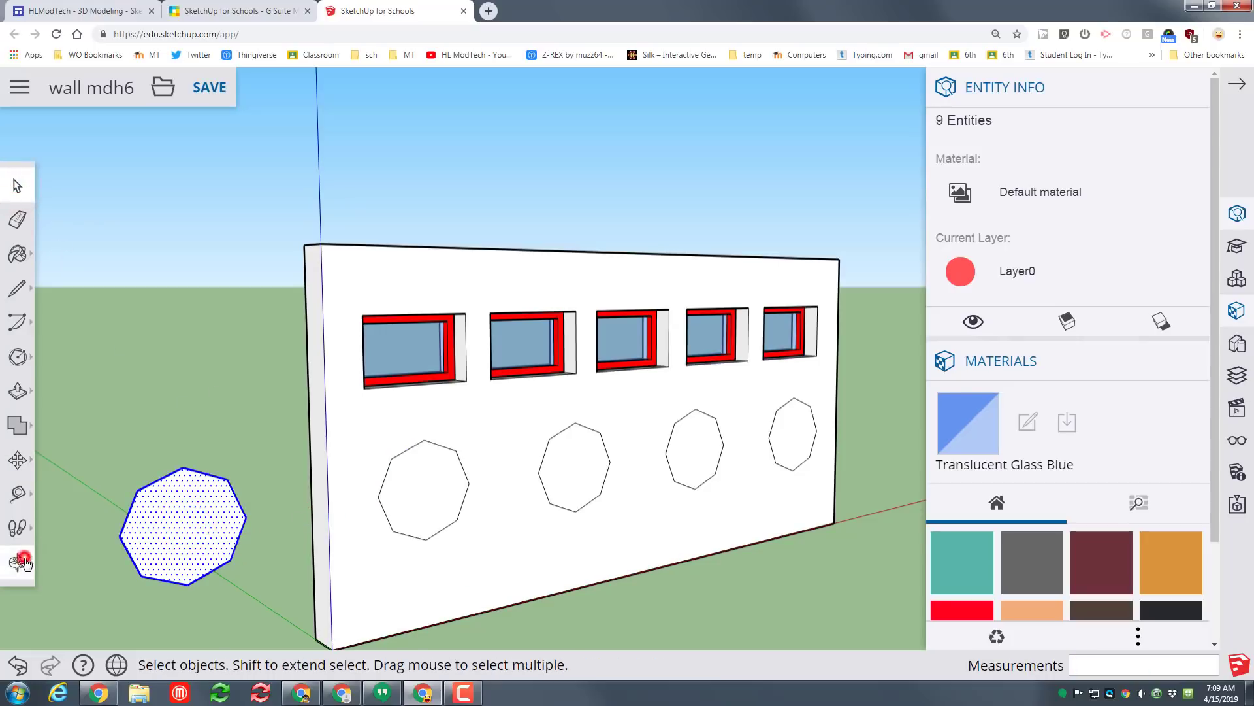
pyautogui.click(73, 503)
pyautogui.moveTo(98, 420); pyautogui.dragTo(272, 473)
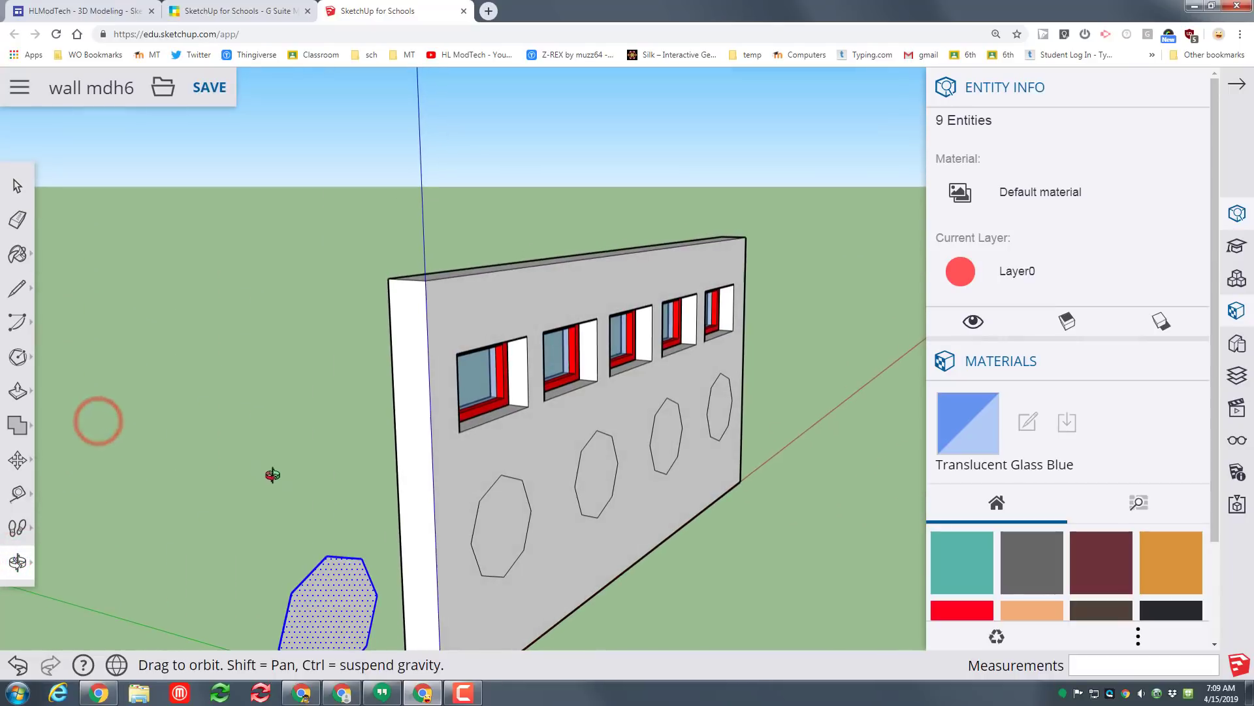
pyautogui.press('p')
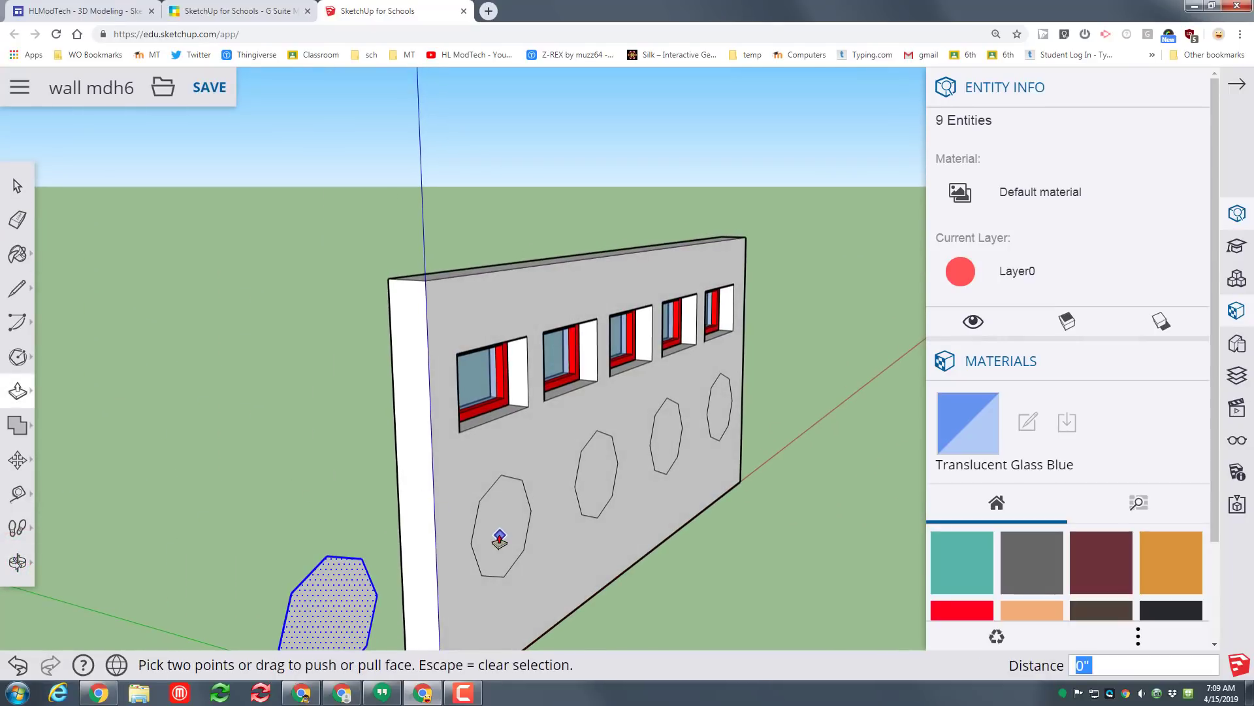
pyautogui.press('space')
pyautogui.click(504, 531)
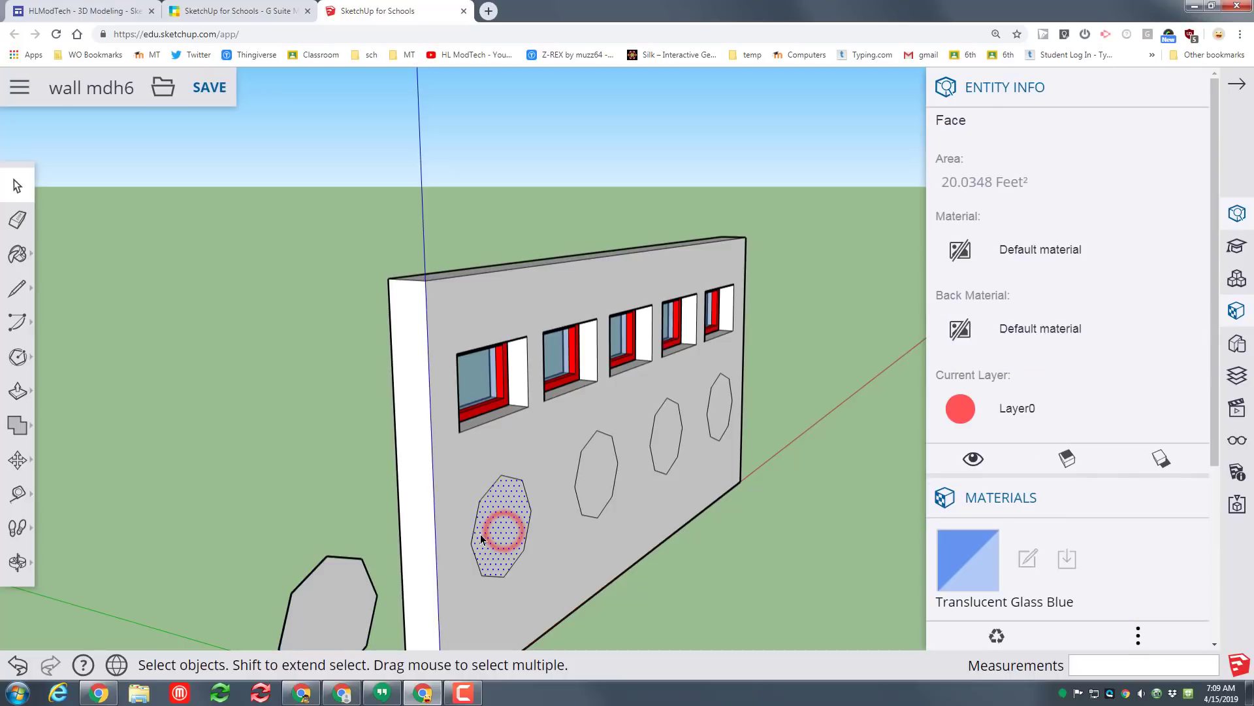
pyautogui.press('p')
pyautogui.click(498, 533)
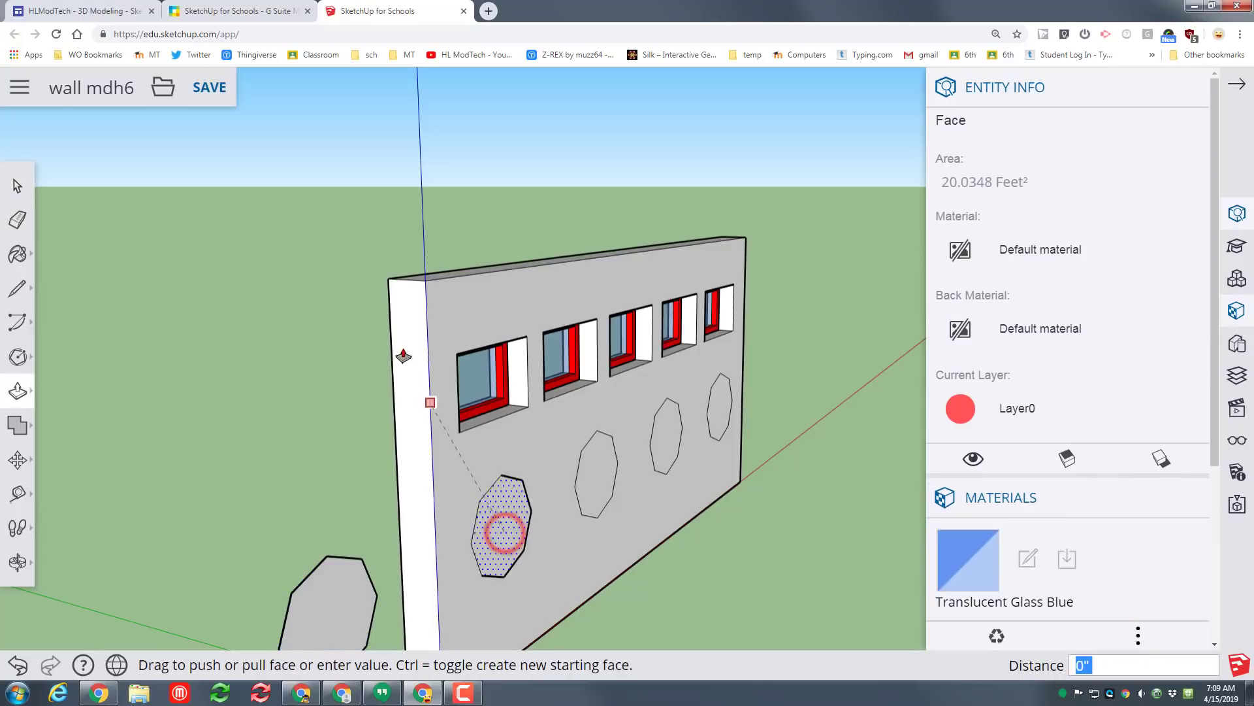
pyautogui.click(388, 286)
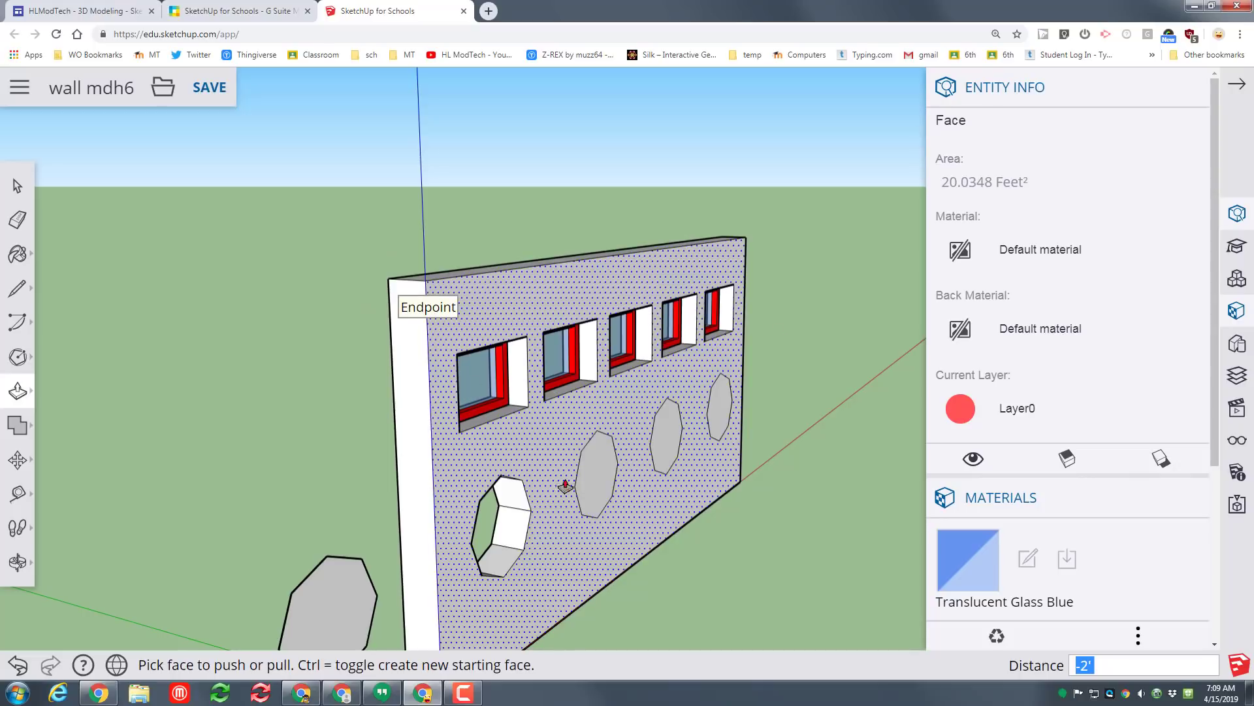
# - Push the second, third and fourth octagons through the wall as well
pyautogui.click(597, 483)
pyautogui.click(390, 281)
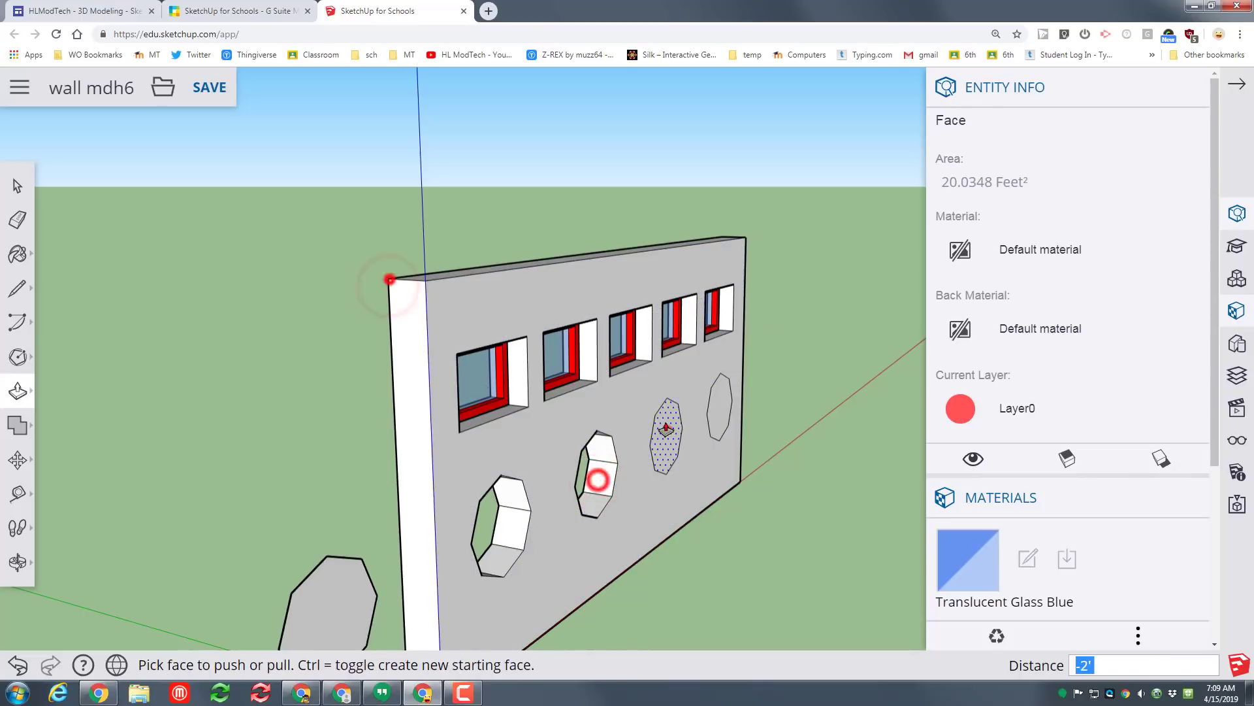
pyautogui.doubleClick(668, 428)
pyautogui.click(719, 418)
pyautogui.click(391, 281)
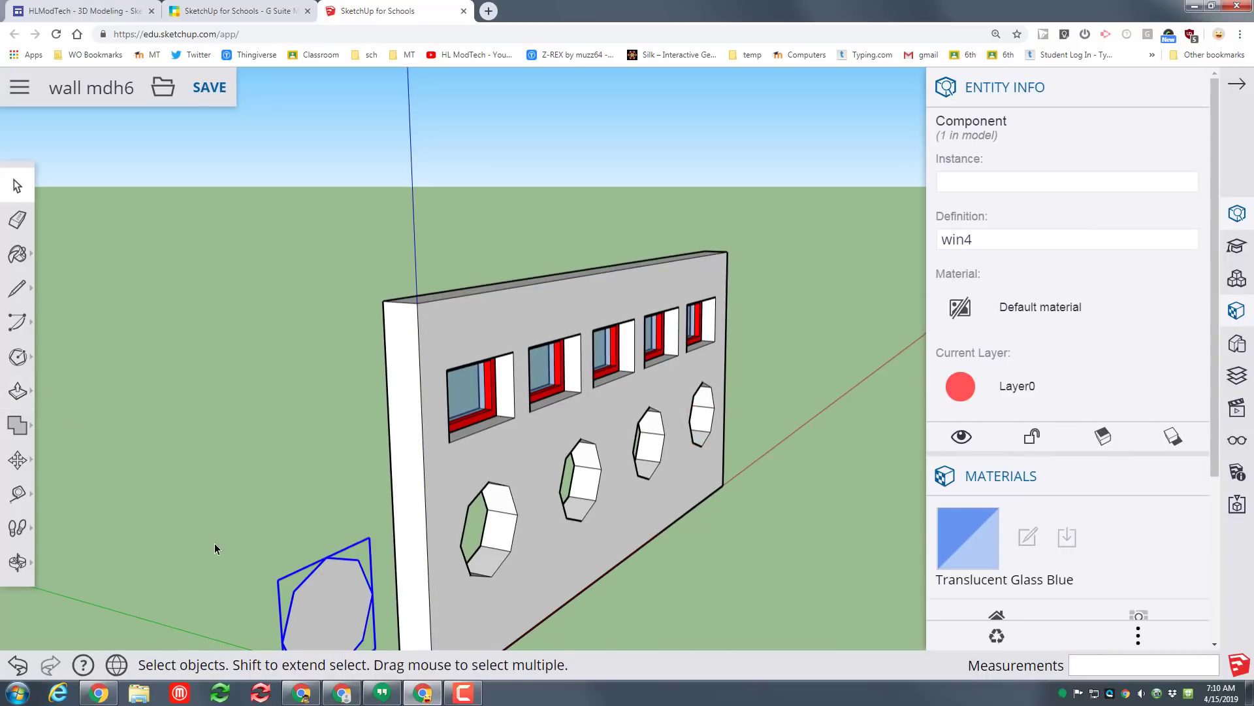
# - Move the win4 octagon component into the right-hand octagon hole
pyautogui.click(162, 530)
pyautogui.click(324, 598)
pyautogui.moveTo(324, 598); pyautogui.dragTo(830, 534, button='middle')
pyautogui.press('m')
pyautogui.click(830, 536)
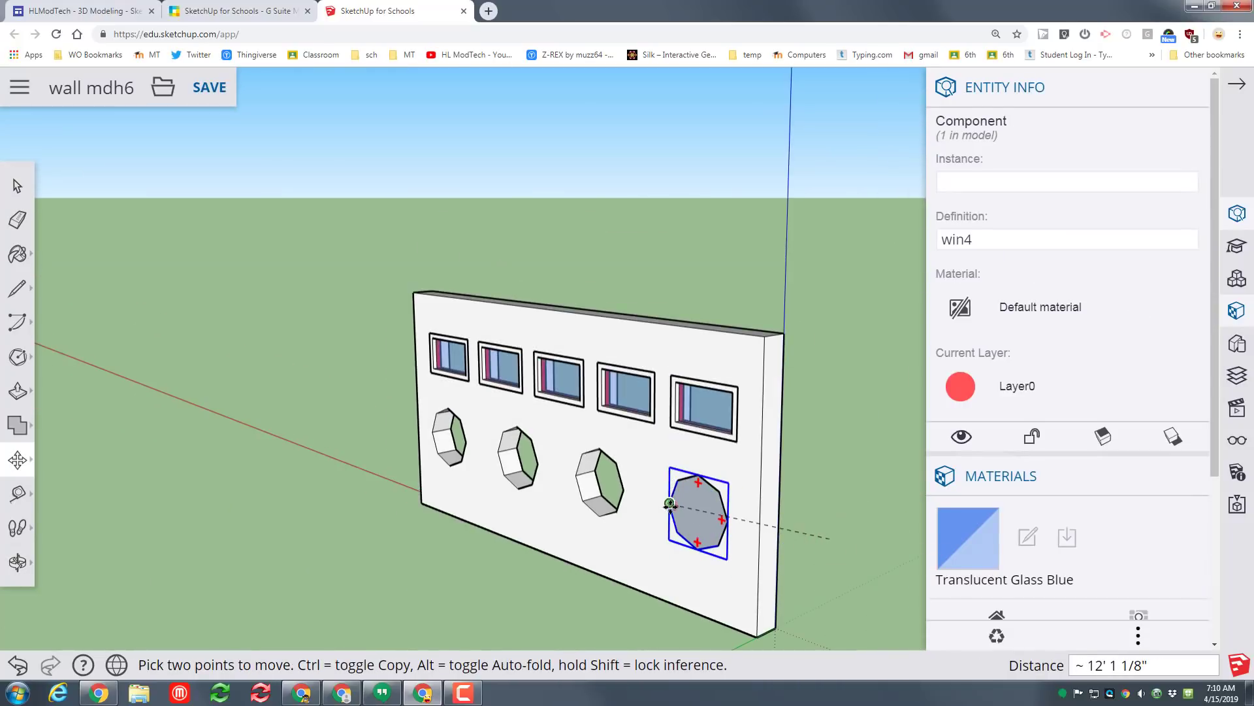
pyautogui.click(672, 507)
pyautogui.moveTo(672, 507); pyautogui.dragTo(693, 504, button='middle')
pyautogui.press('space')
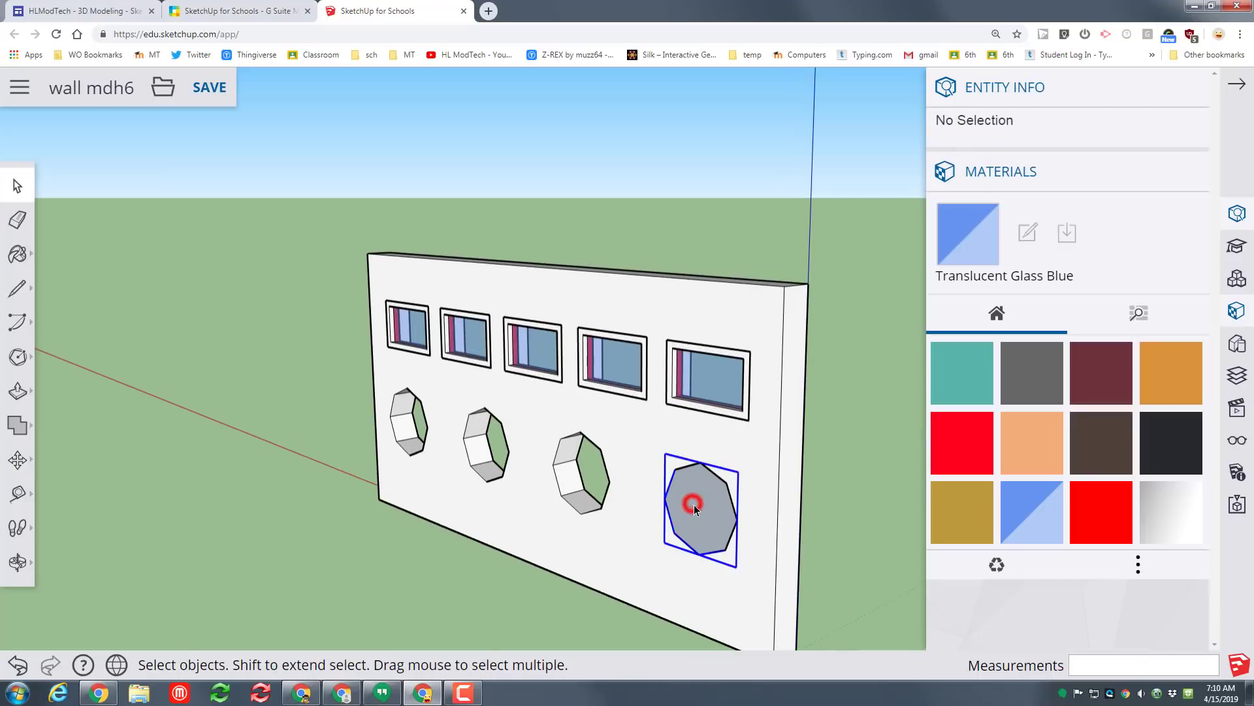
pyautogui.click(693, 506)
# - Copy the octagon into the third, second and left holes with Ctrl-Move
pyautogui.press('m')
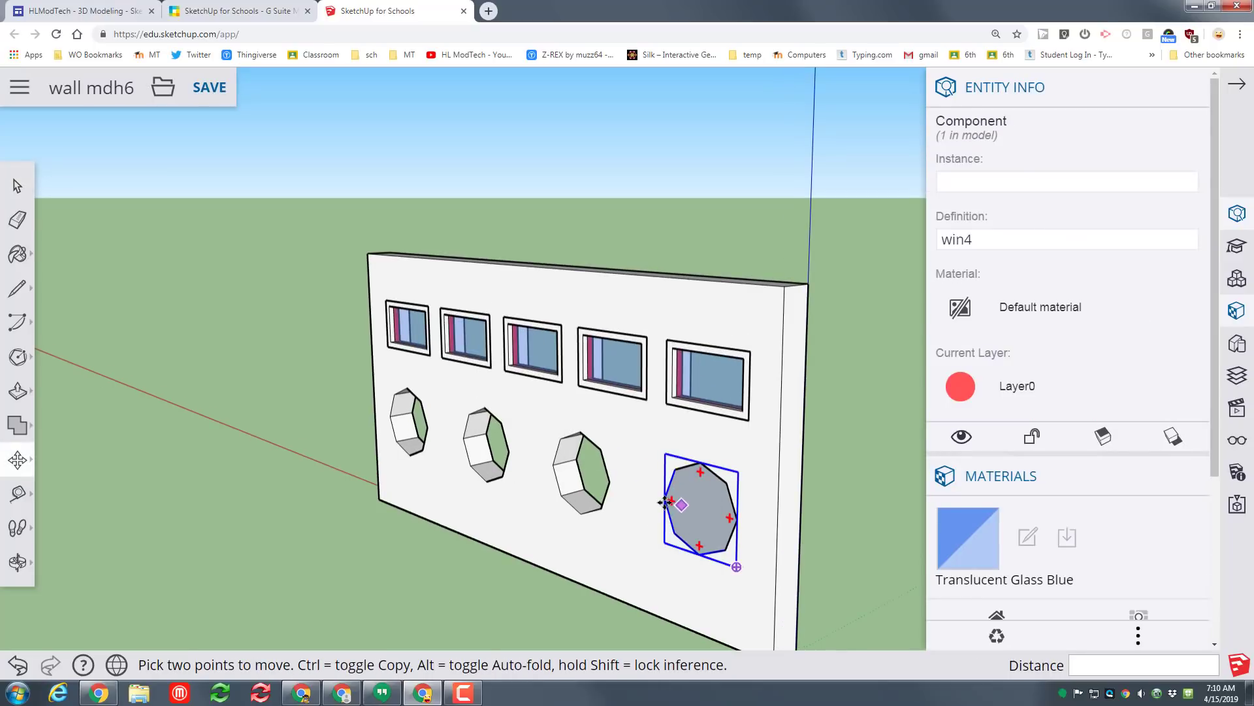
pyautogui.click(664, 498)
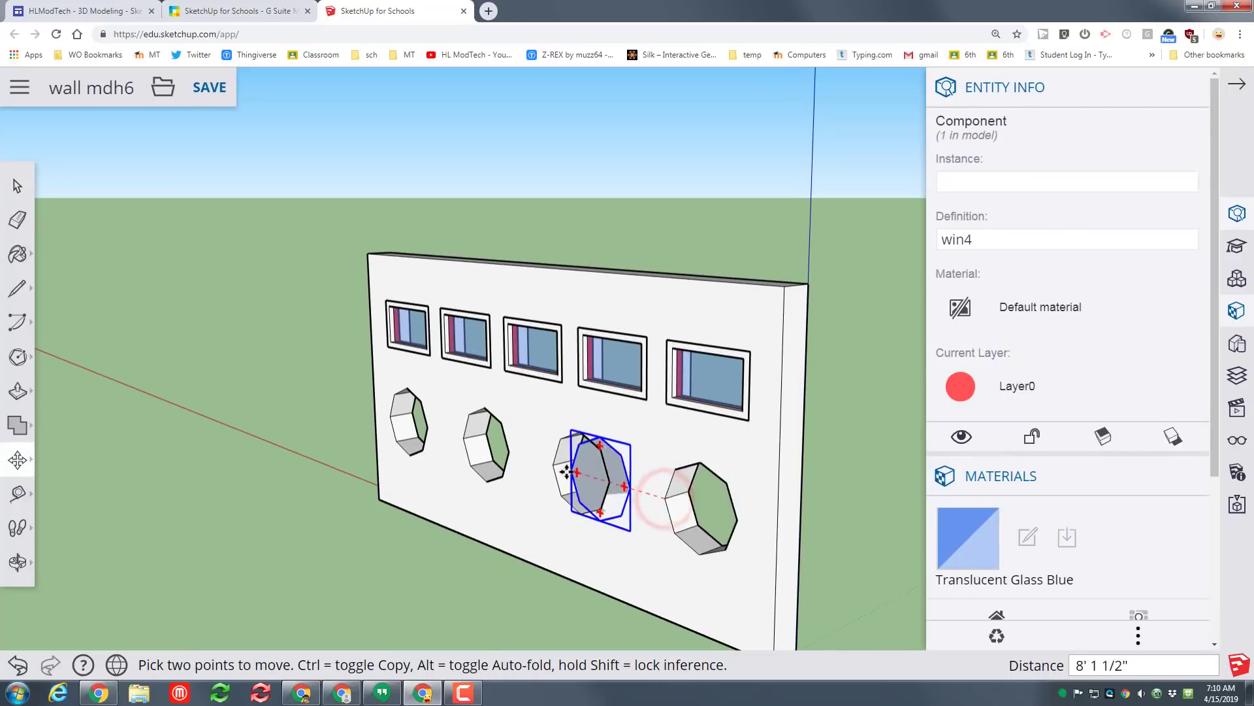
pyautogui.press('ctrl')
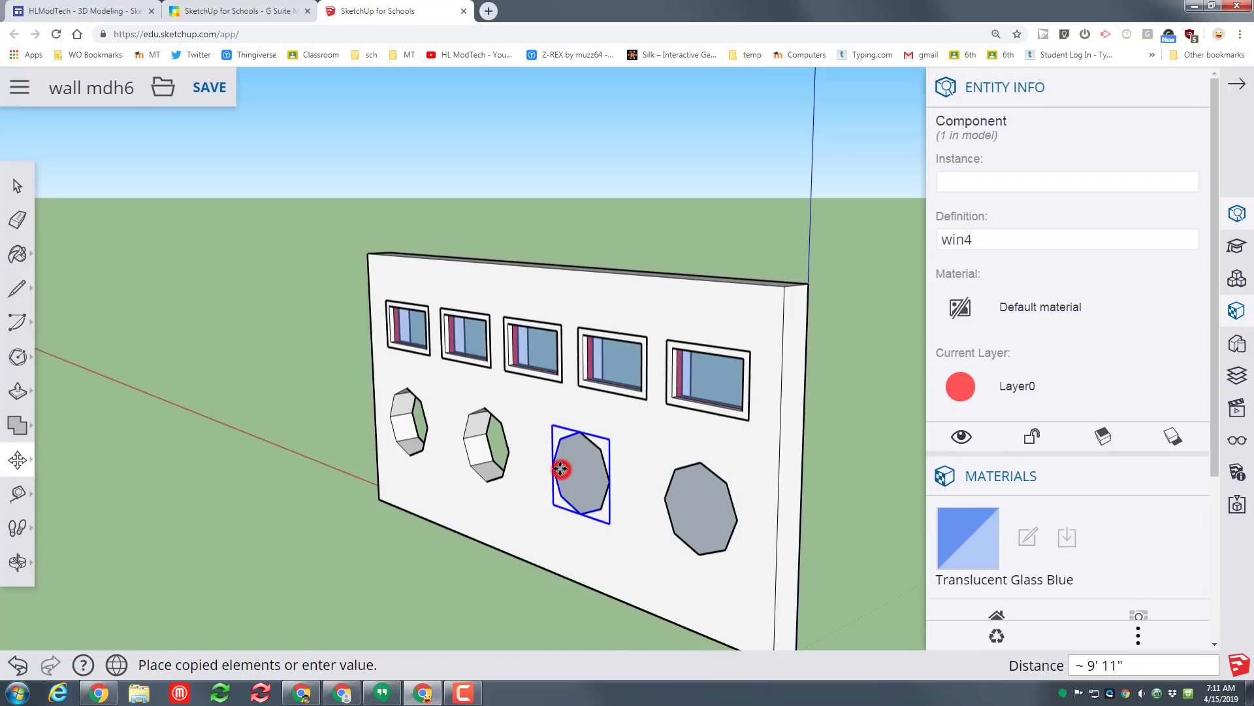
pyautogui.click(560, 468)
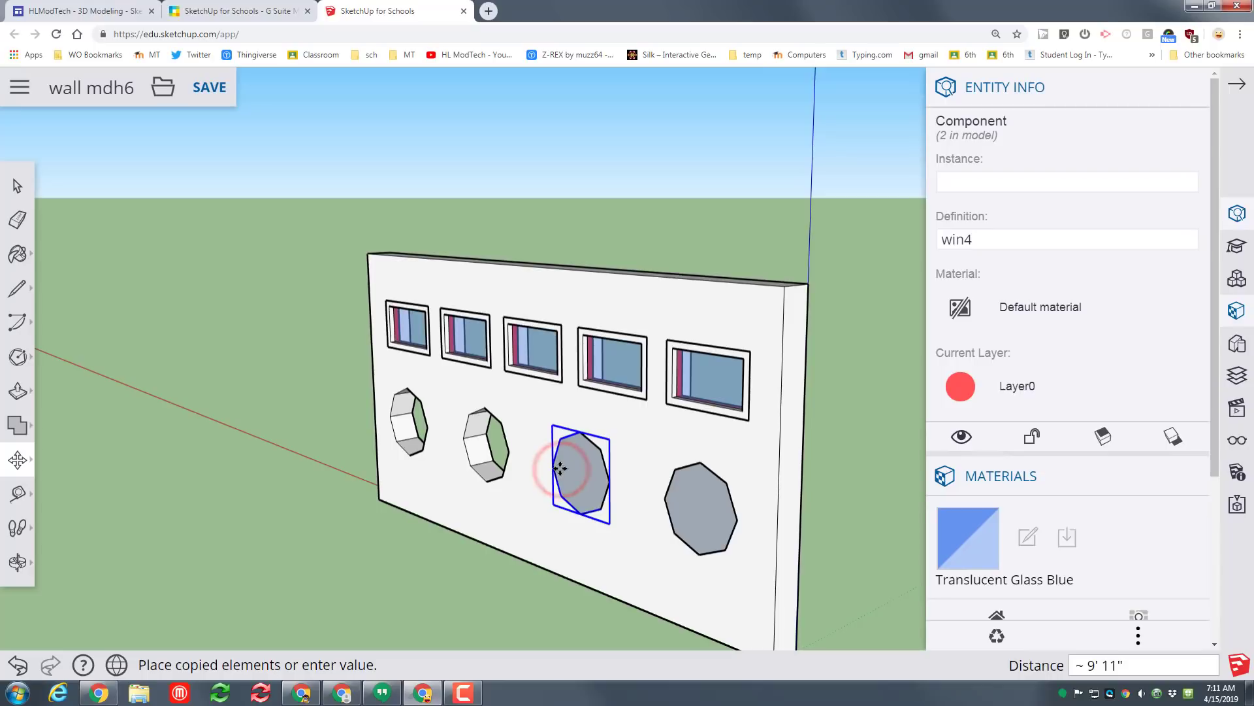
pyautogui.press('space')
pyautogui.press('m')
pyautogui.click(552, 465)
pyautogui.press('ctrl')
pyautogui.click(462, 436)
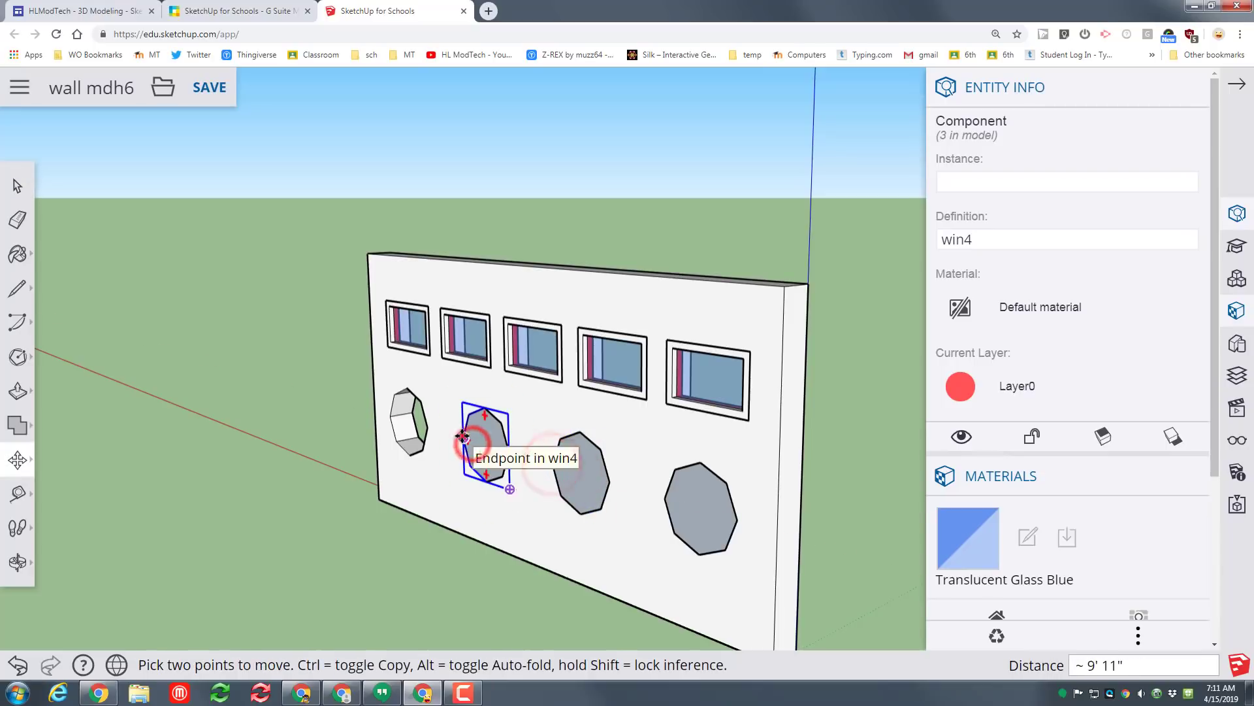
pyautogui.click(392, 418)
pyautogui.click(17, 561)
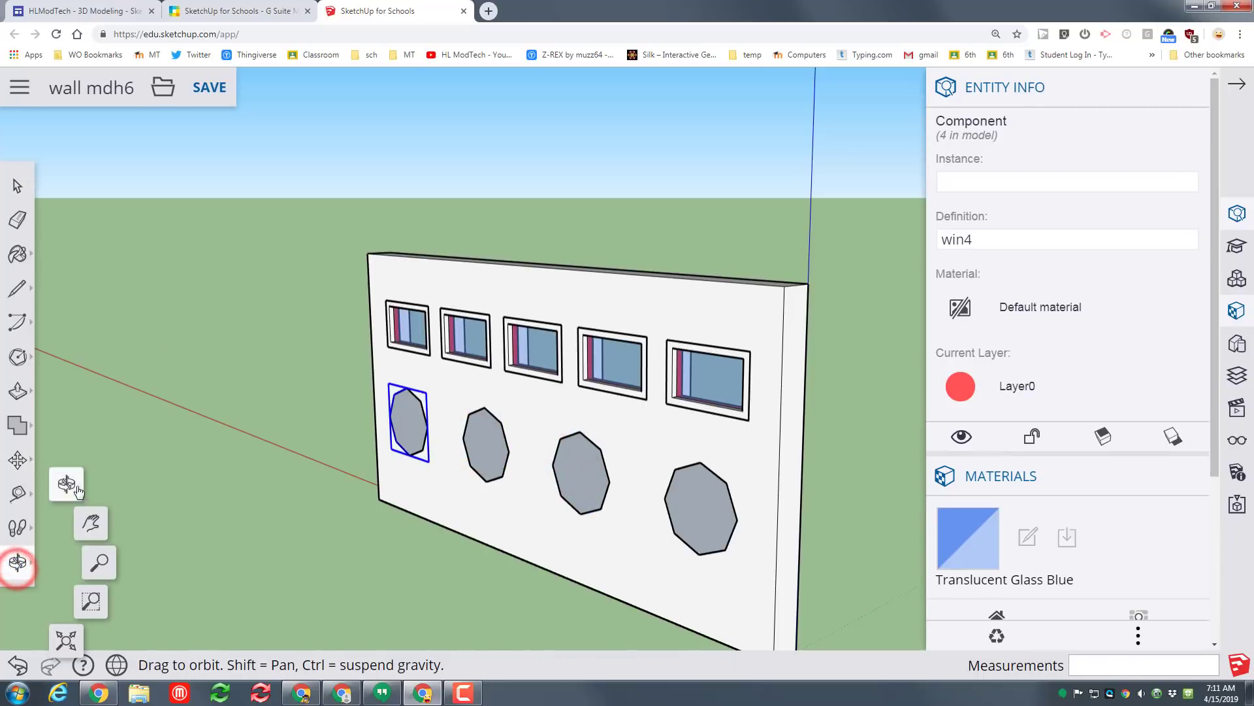
# - Open the octagon component and offset an inset outline inside its face
pyautogui.click(68, 485)
pyautogui.moveTo(876, 513); pyautogui.dragTo(420, 521)
pyautogui.scroll(4, 459, 469)
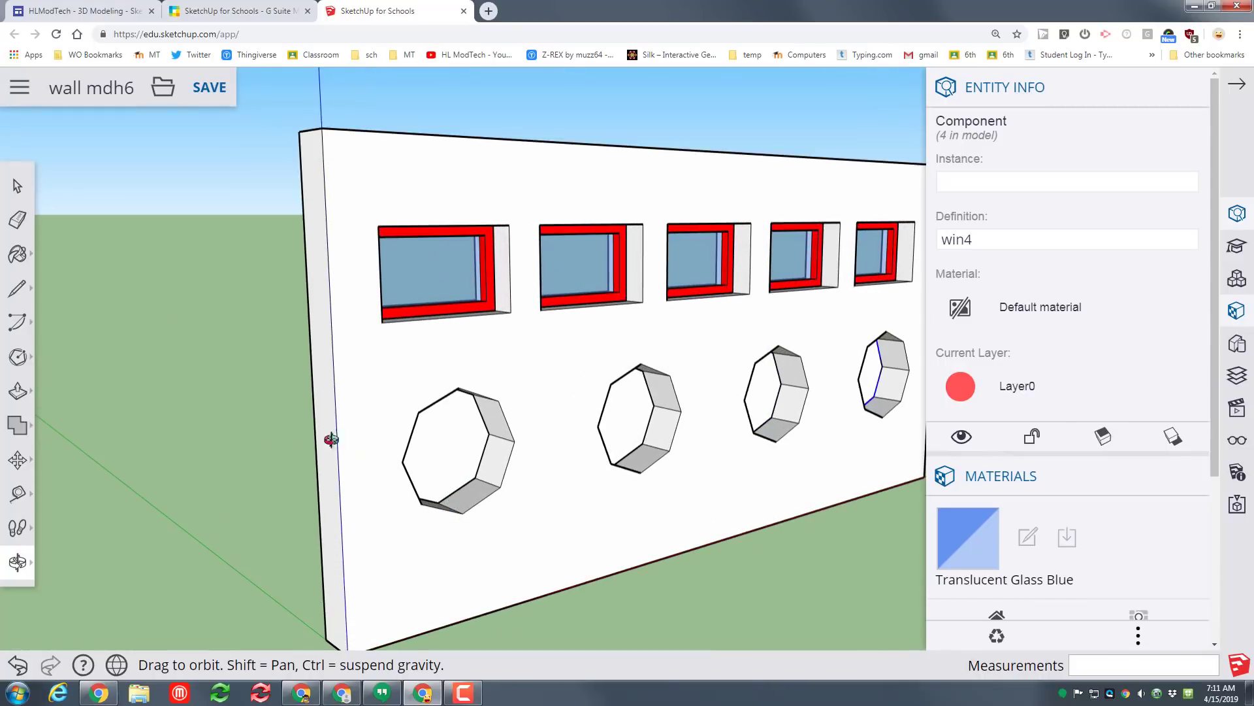
pyautogui.click(19, 192)
pyautogui.doubleClick(449, 445)
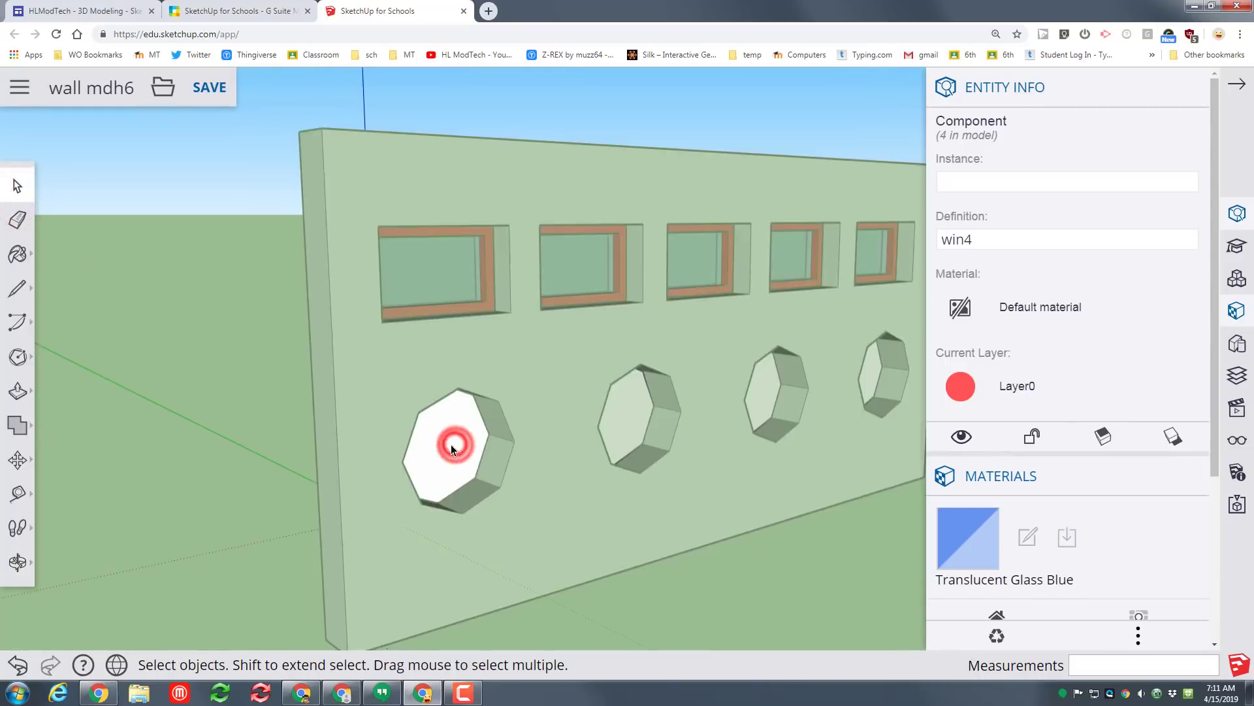
pyautogui.doubleClick(448, 447)
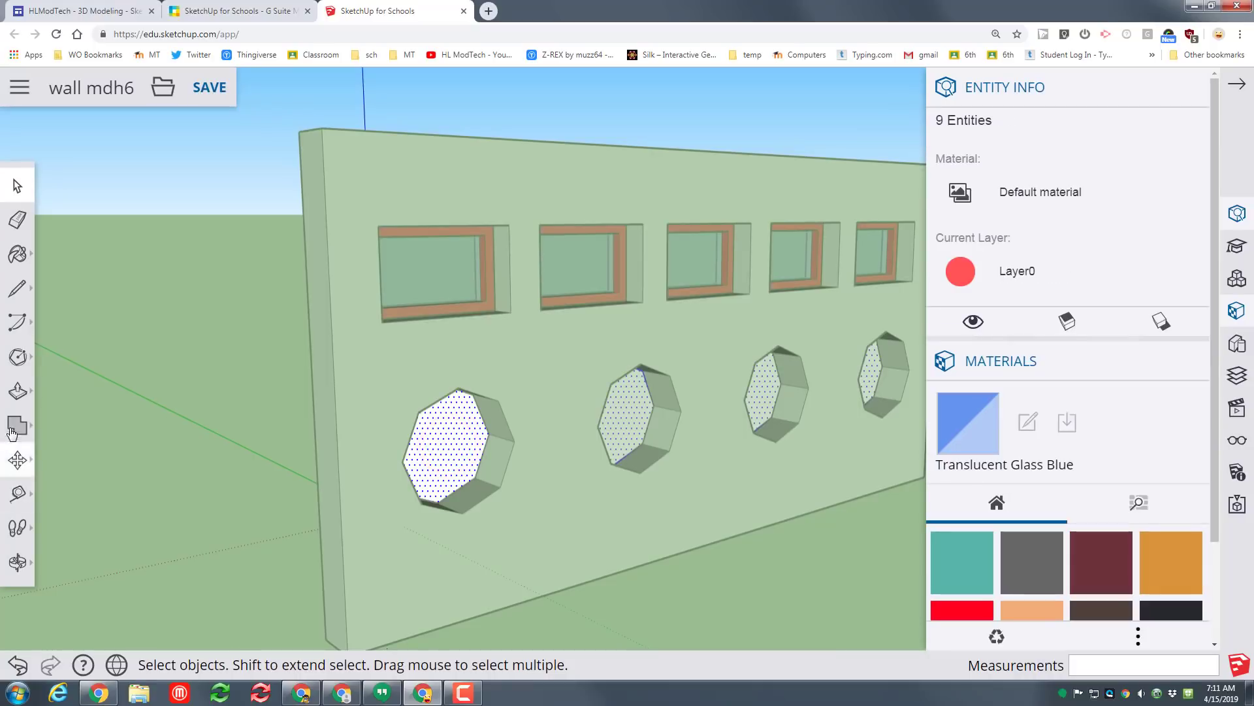
pyautogui.click(17, 392)
pyautogui.click(63, 428)
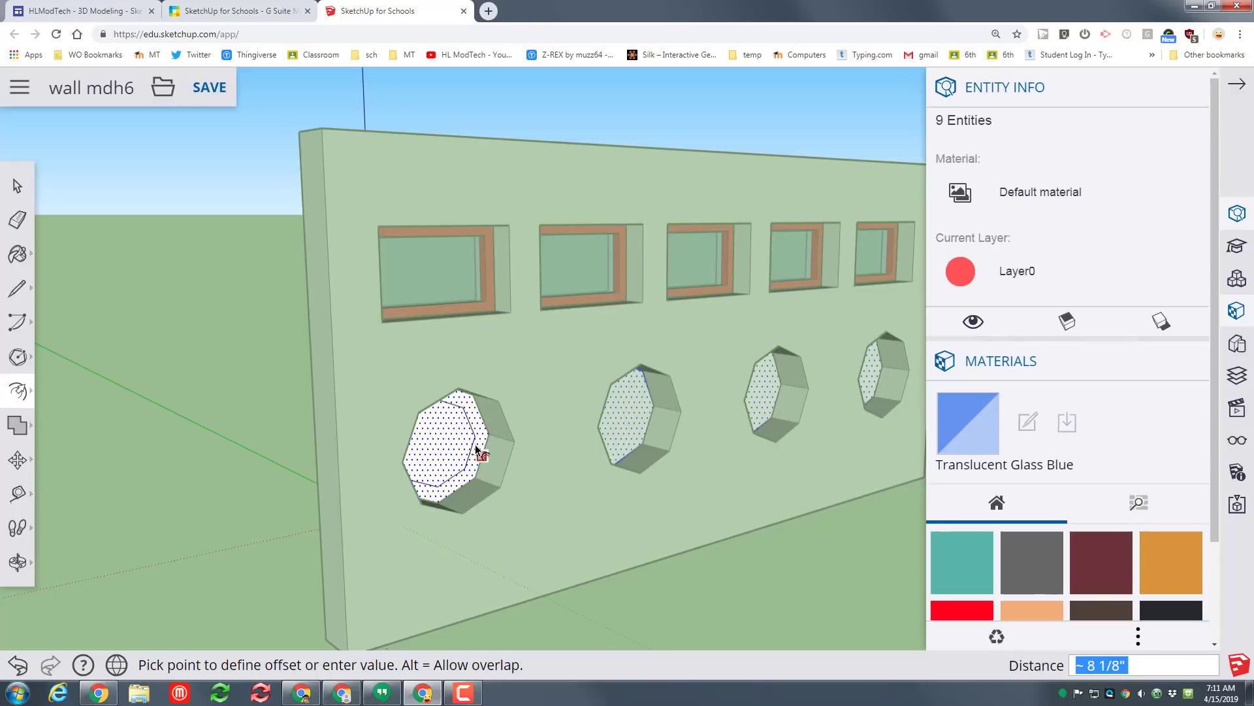
pyautogui.click(476, 444)
# - Push the inner octagon face back into the wall, leaving a raised frame
pyautogui.press('p')
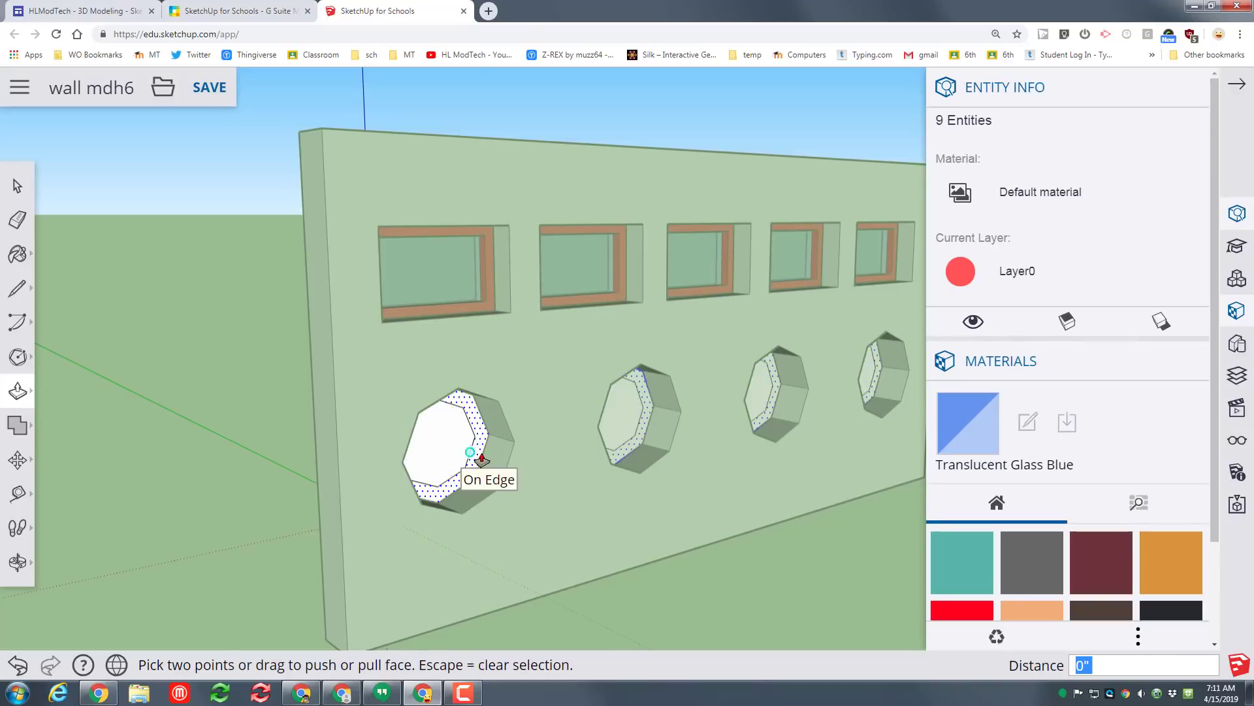
pyautogui.scroll(3, 481, 459)
pyautogui.click(484, 419)
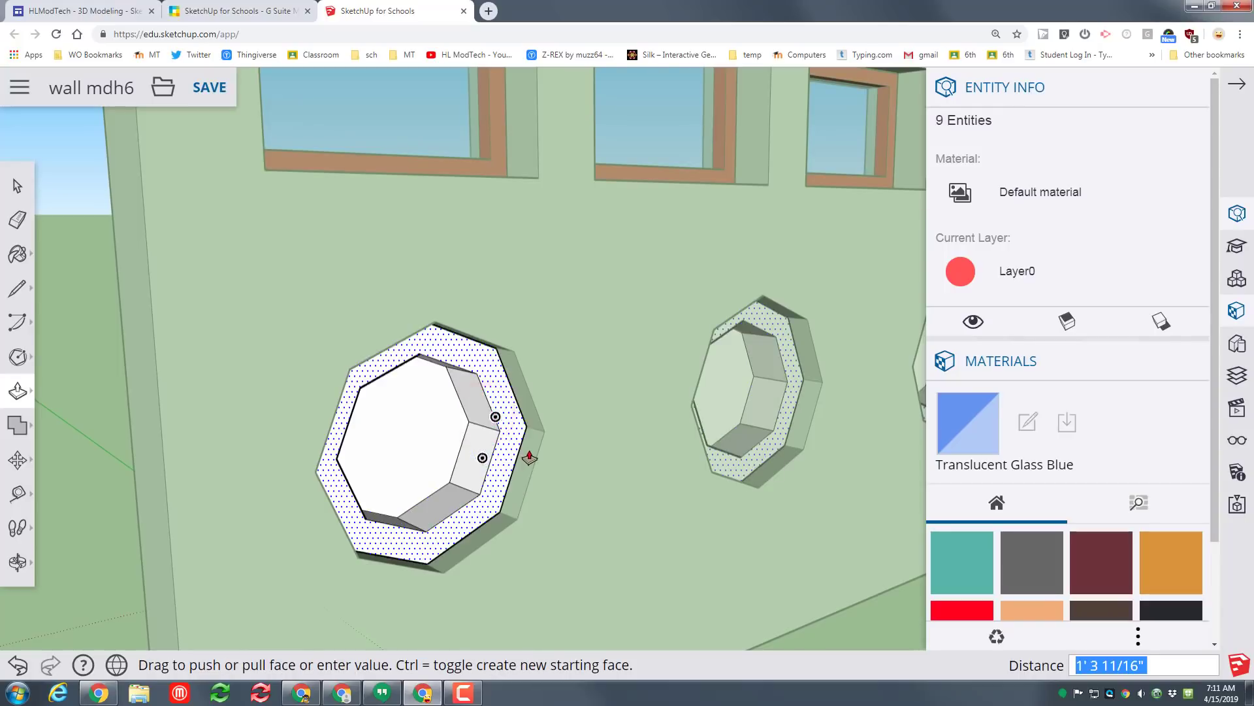
pyautogui.click(510, 443)
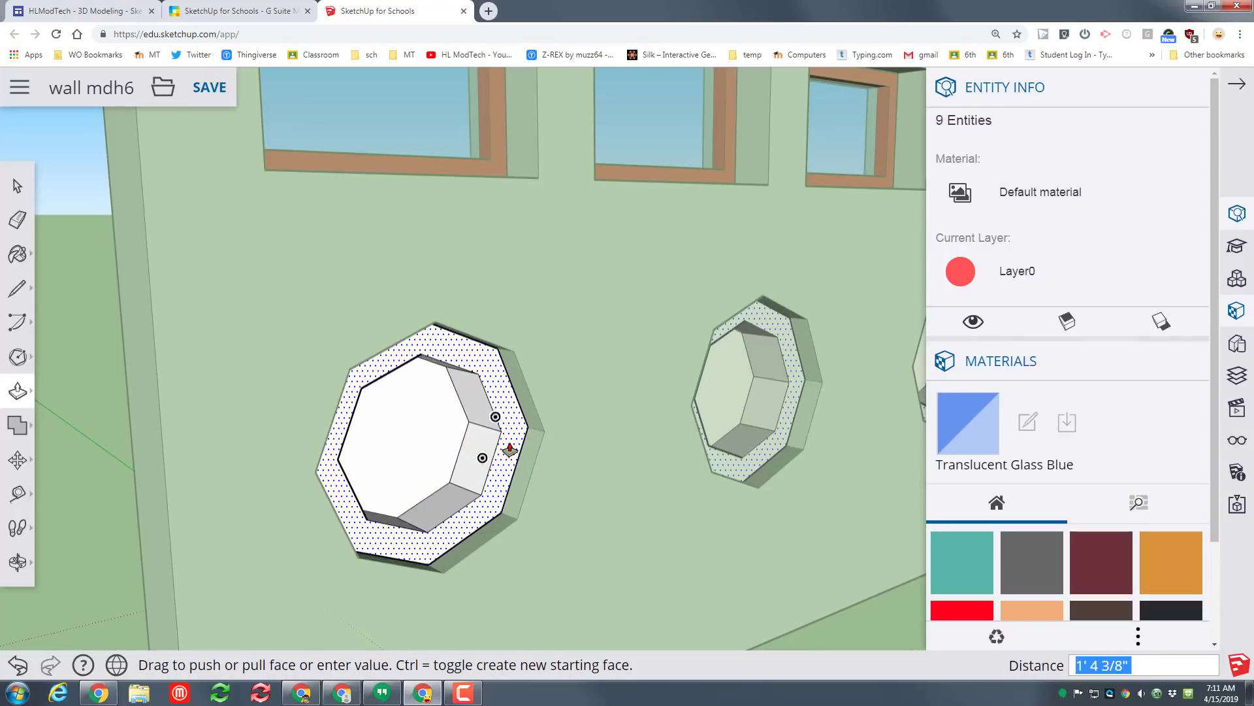
pyautogui.click(436, 449)
pyautogui.press('space')
pyautogui.click(397, 443)
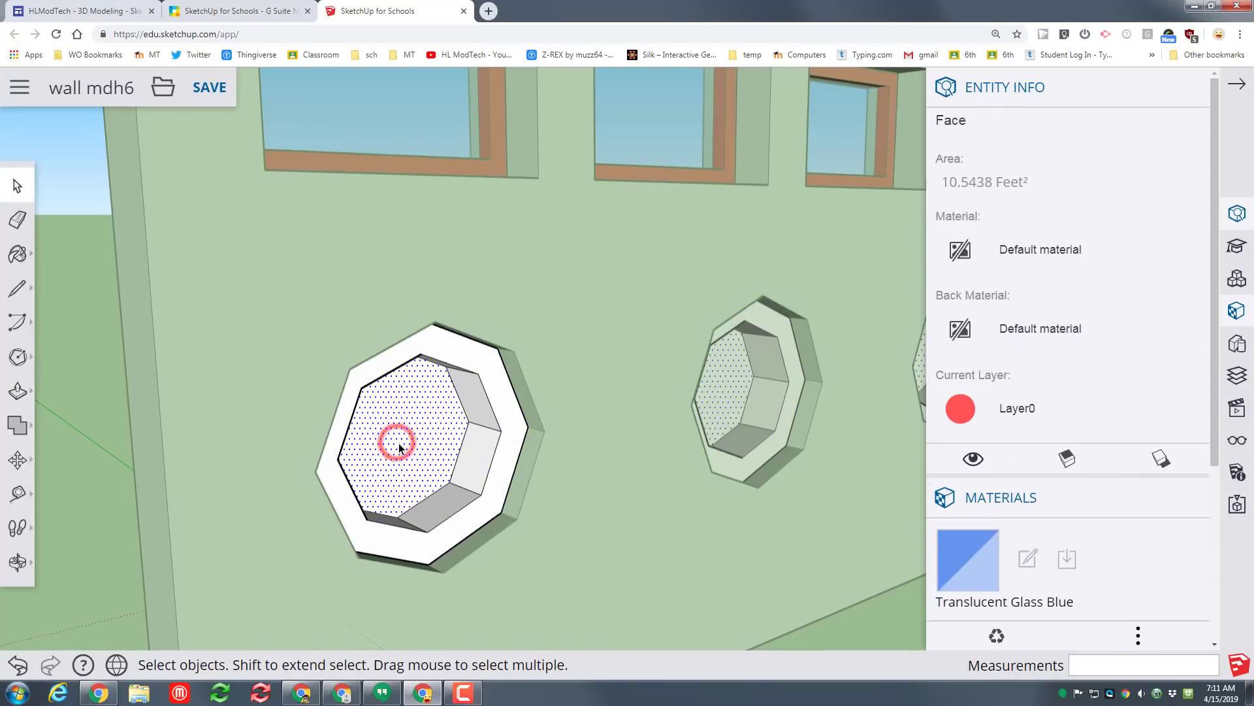
pyautogui.press('p')
pyautogui.click(398, 442)
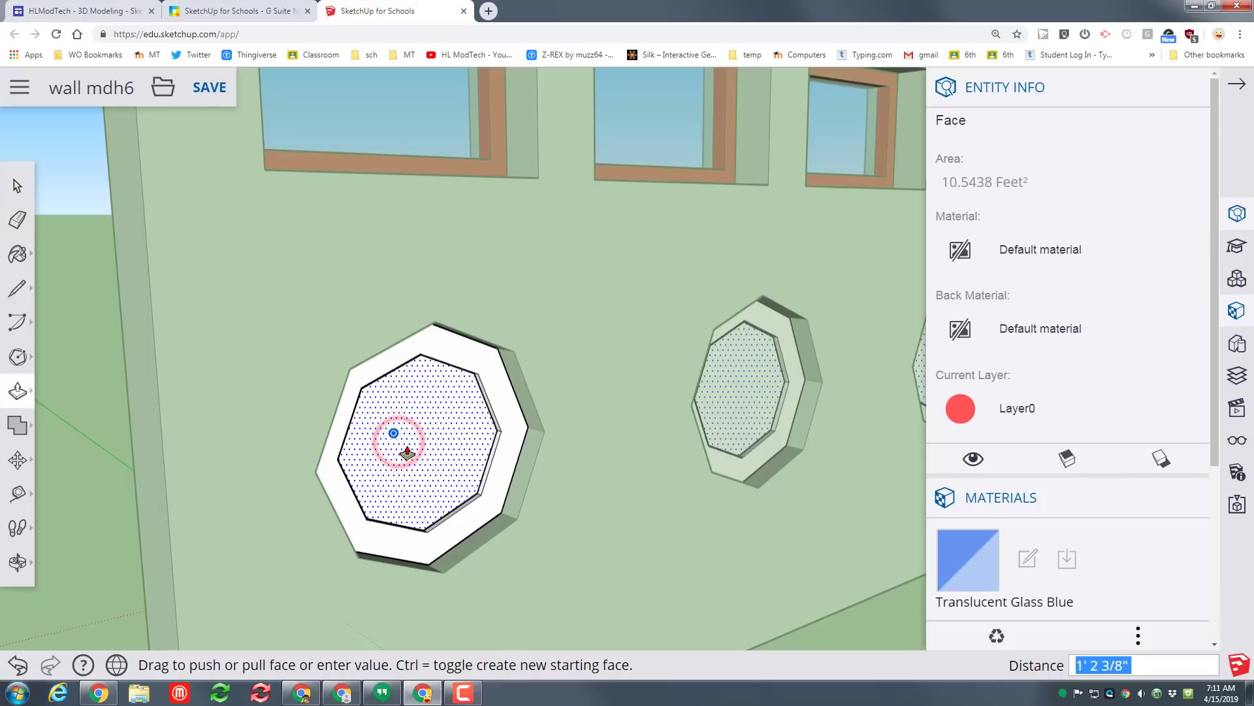
pyautogui.click(401, 444)
pyautogui.scroll(-2, 506, 491)
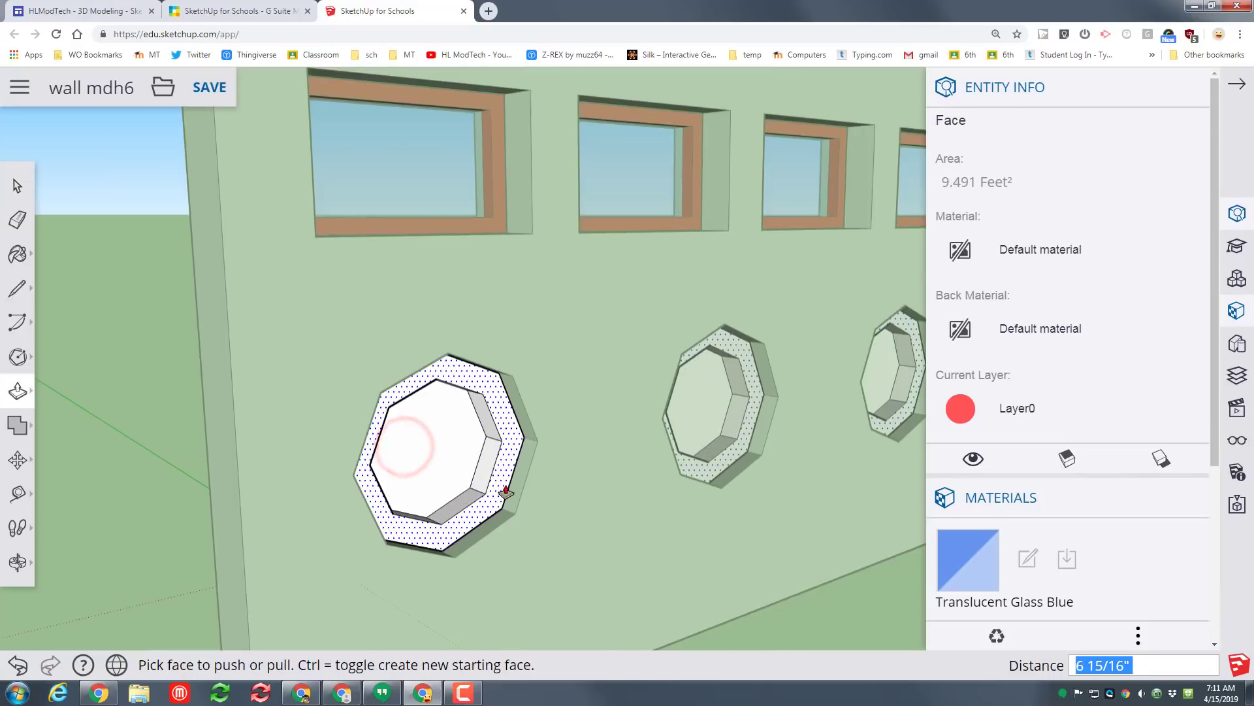
# - Select all geometry inside the octagon component and paint it red Color A05
pyautogui.scroll(-3, 506, 491)
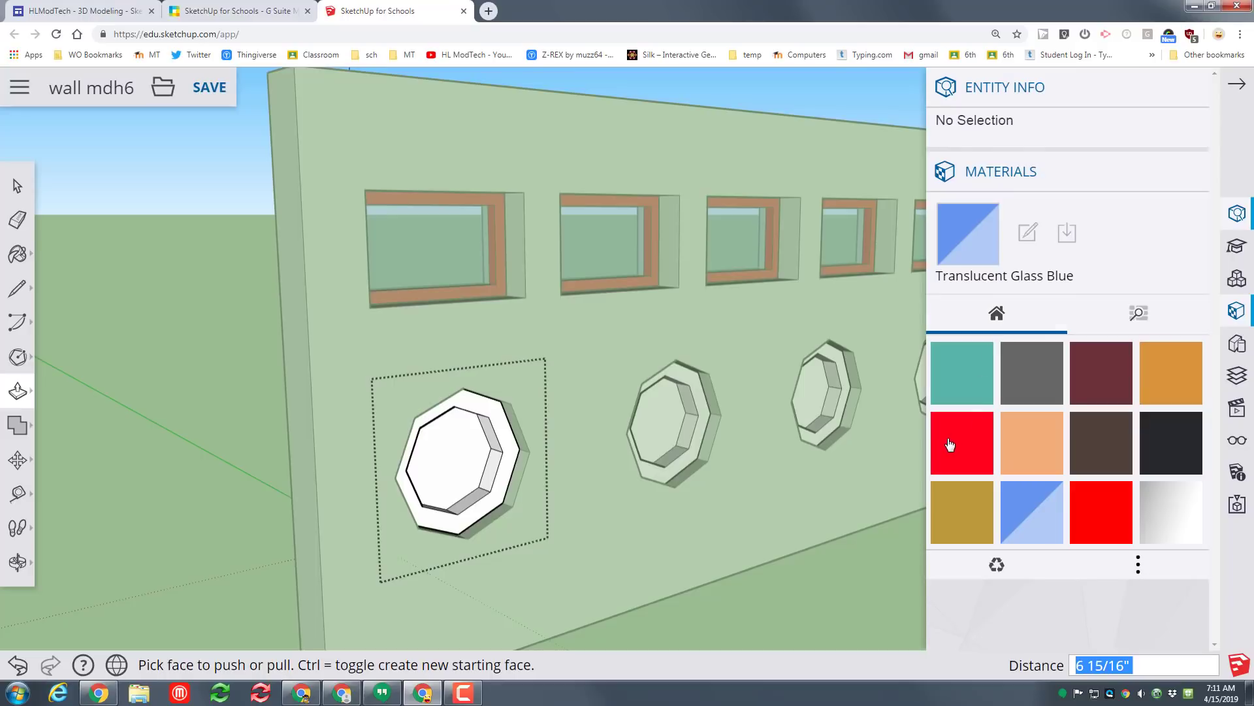
pyautogui.click(972, 380)
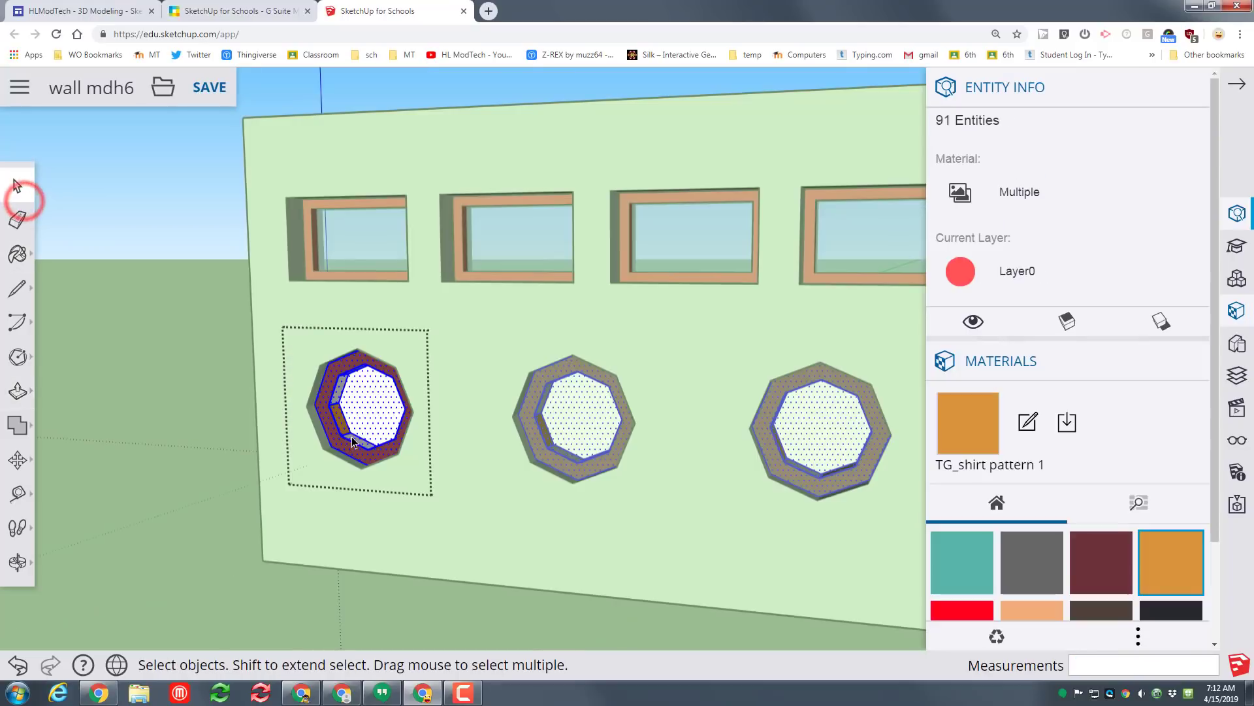
pyautogui.hotkey('ctrl', 'a')
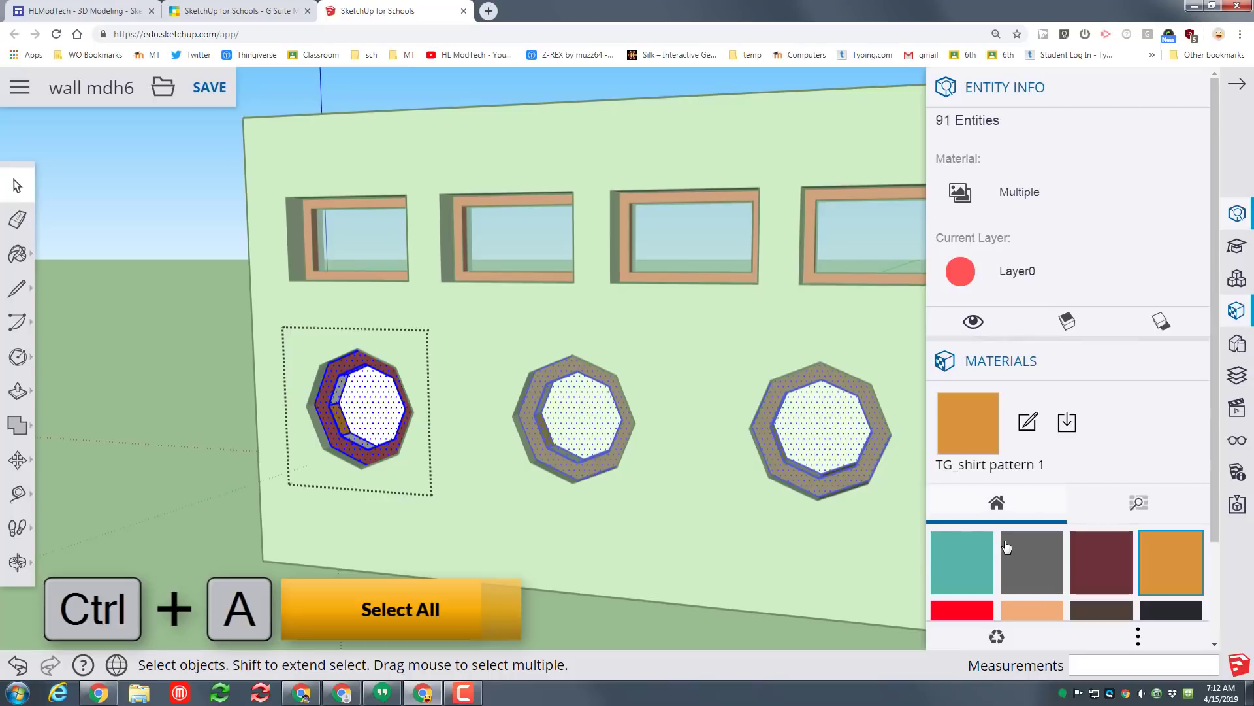
pyautogui.scroll(-2, 1020, 603)
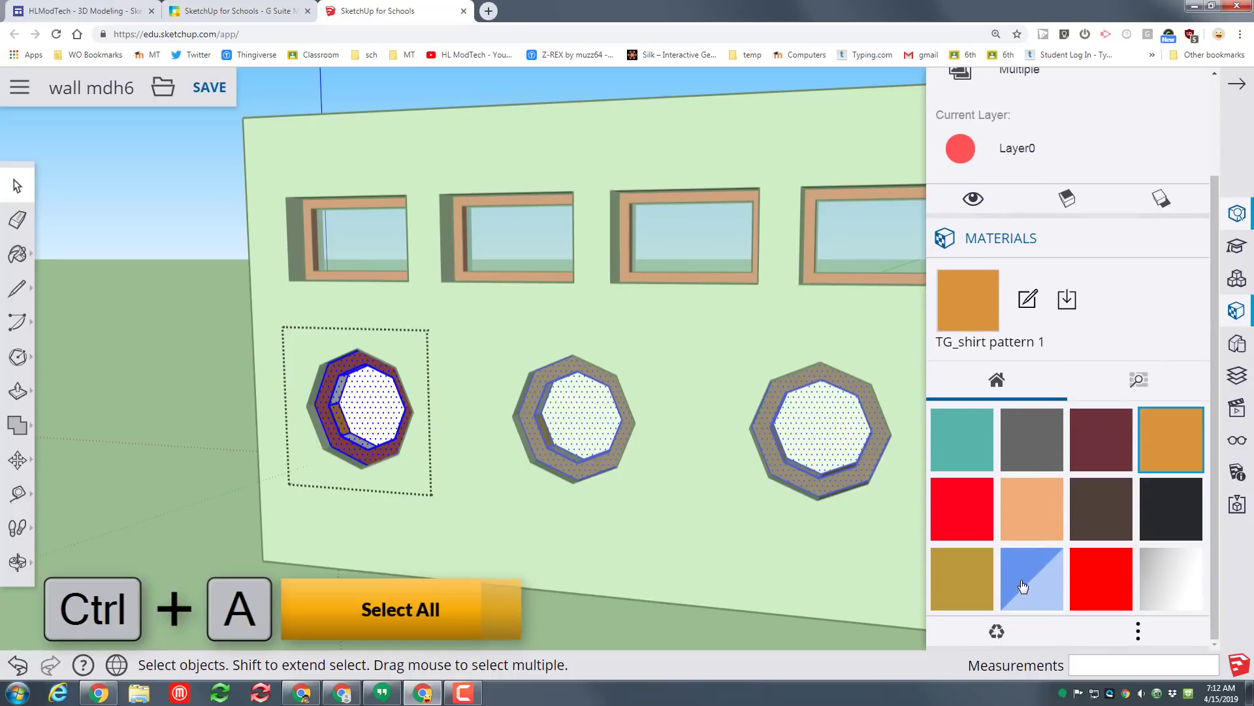
pyautogui.click(1095, 557)
pyautogui.click(342, 413)
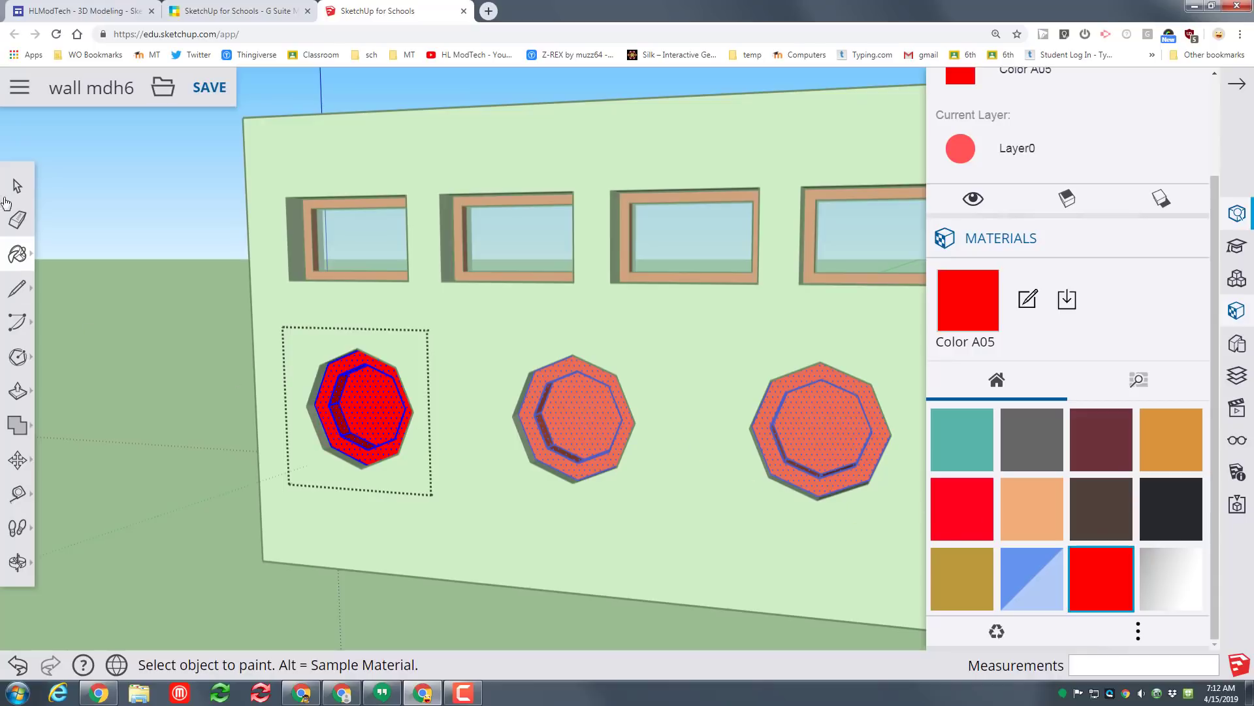
pyautogui.click(17, 186)
pyautogui.click(339, 413)
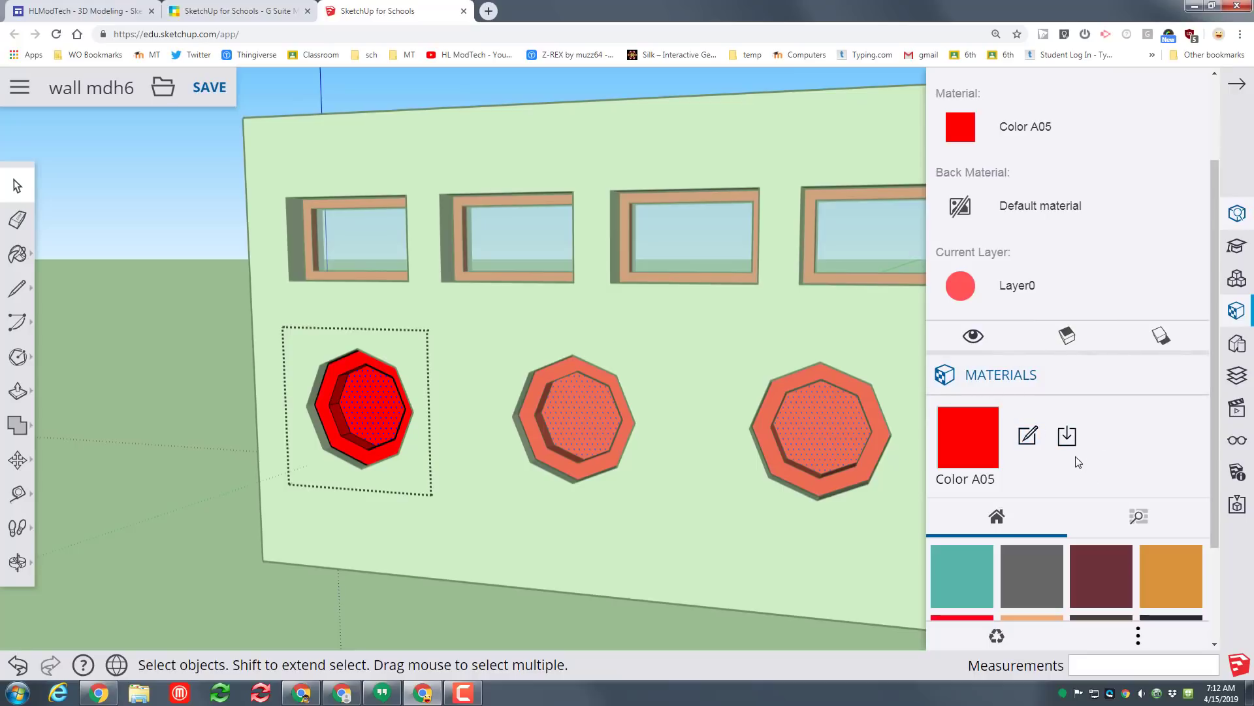
# - Paint the octagon's recessed inner face with dark green glass from Glass and Mirrors
pyautogui.click(1140, 516)
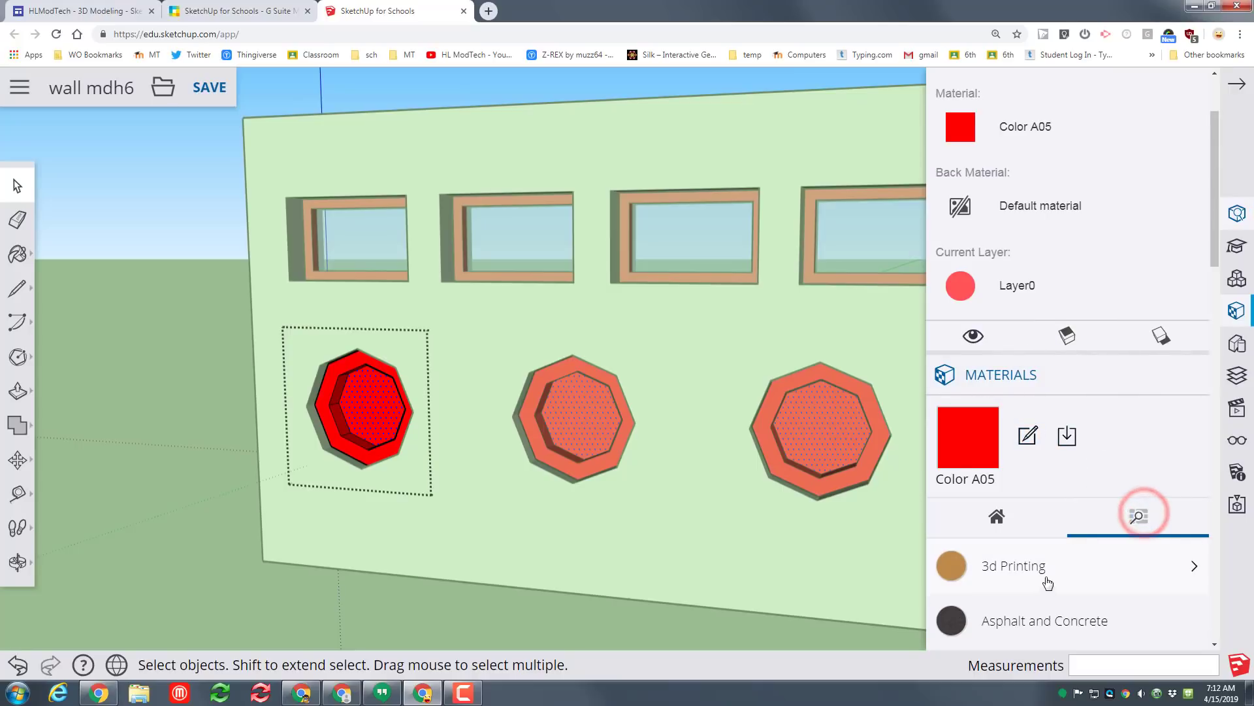
pyautogui.scroll(-2, 1053, 554)
pyautogui.click(1056, 549)
pyautogui.scroll(-5, 1055, 552)
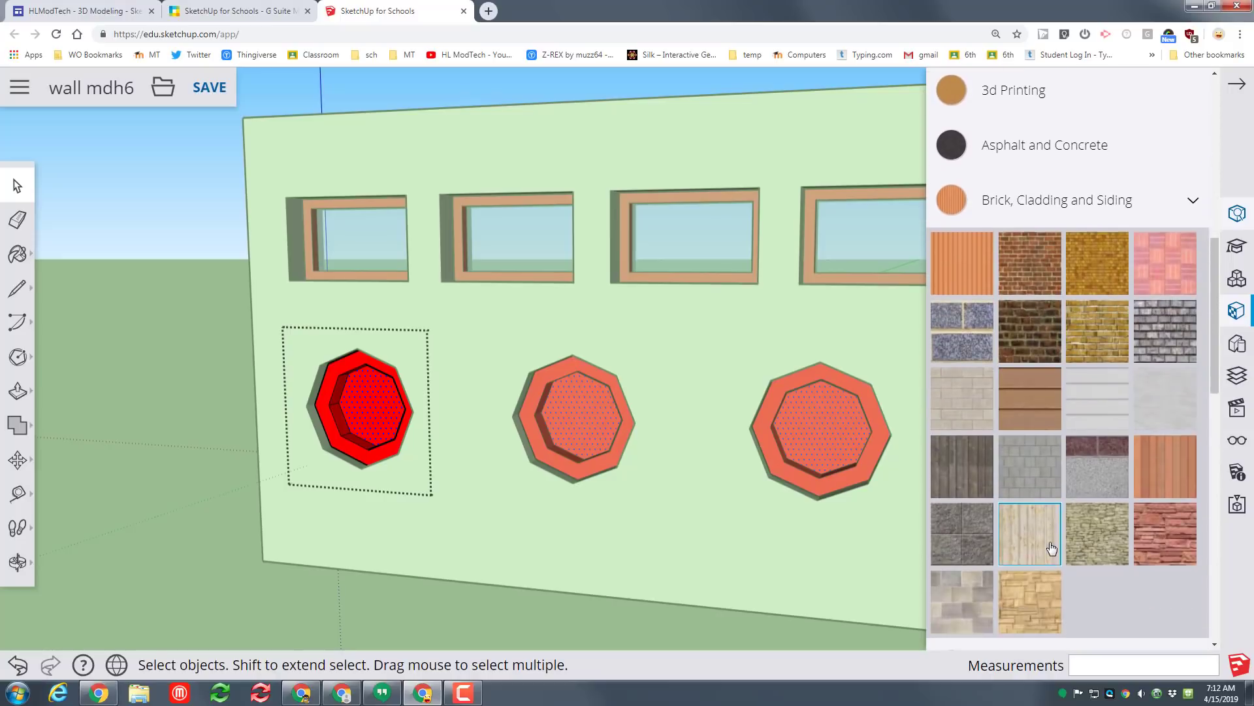
pyautogui.click(1050, 546)
pyautogui.scroll(-2, 1046, 548)
pyautogui.click(1042, 549)
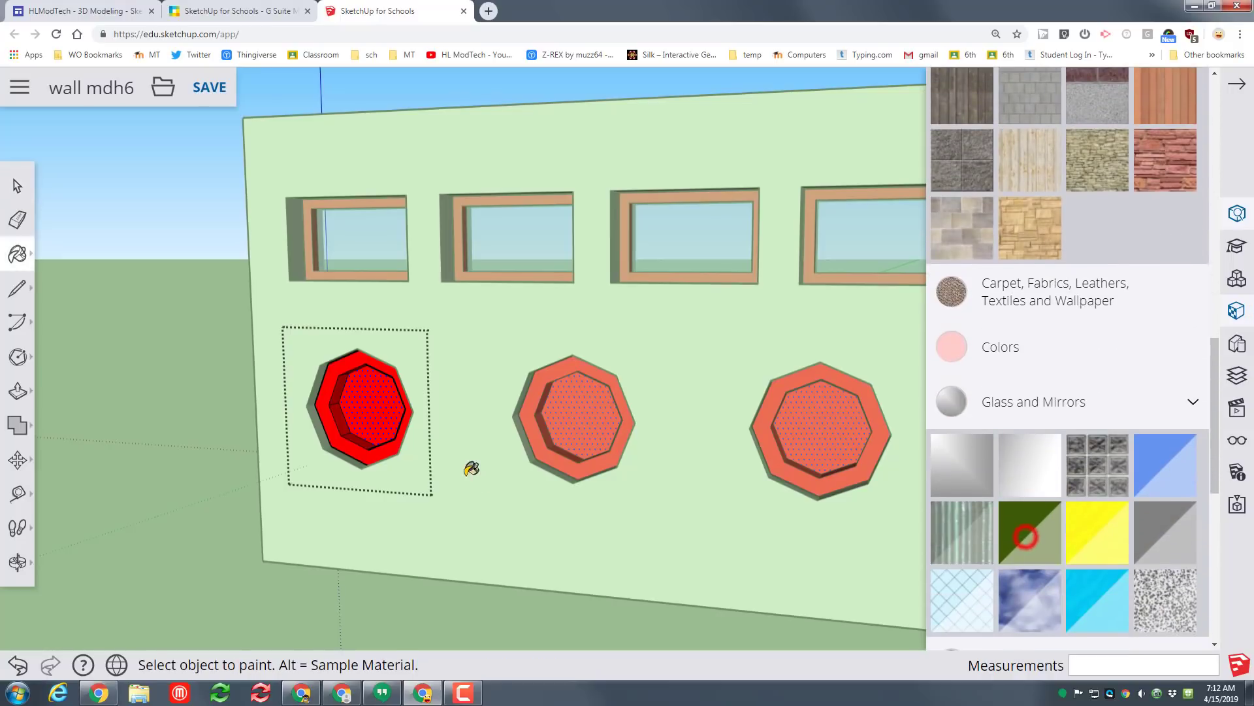
pyautogui.click(370, 400)
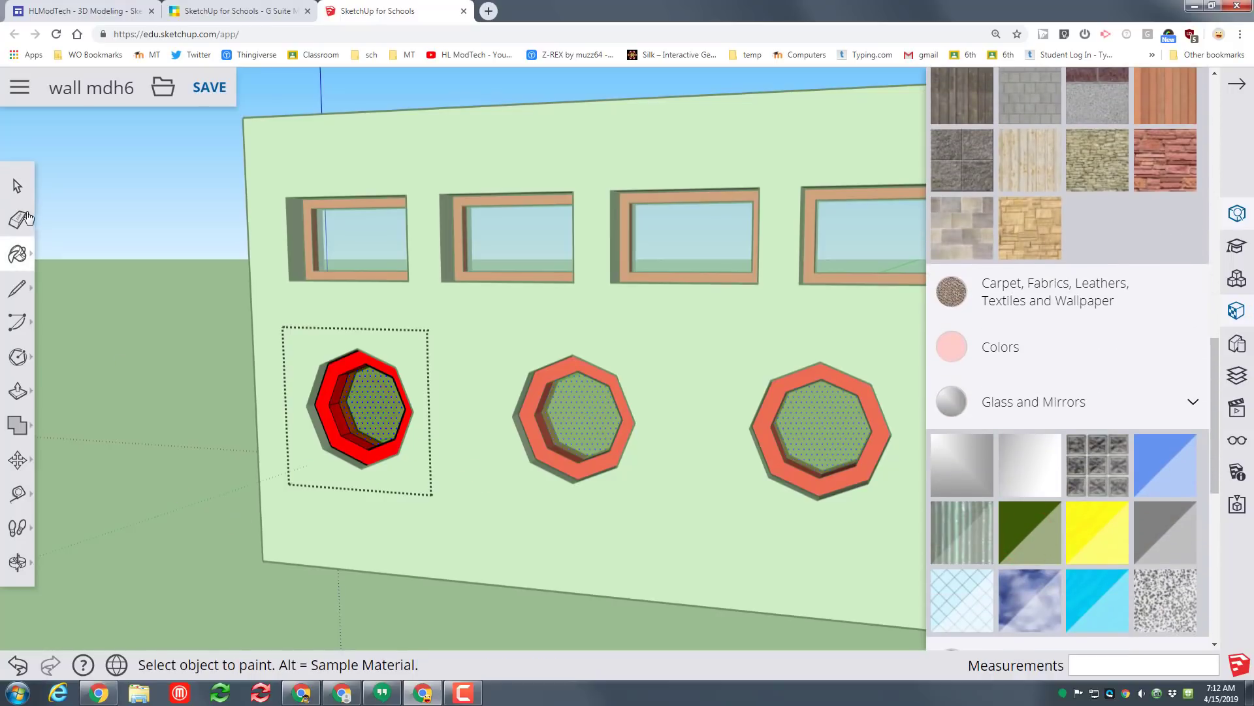
pyautogui.click(17, 185)
# - Exit the octagon group and paint the wall with a brick material
pyautogui.click(151, 432)
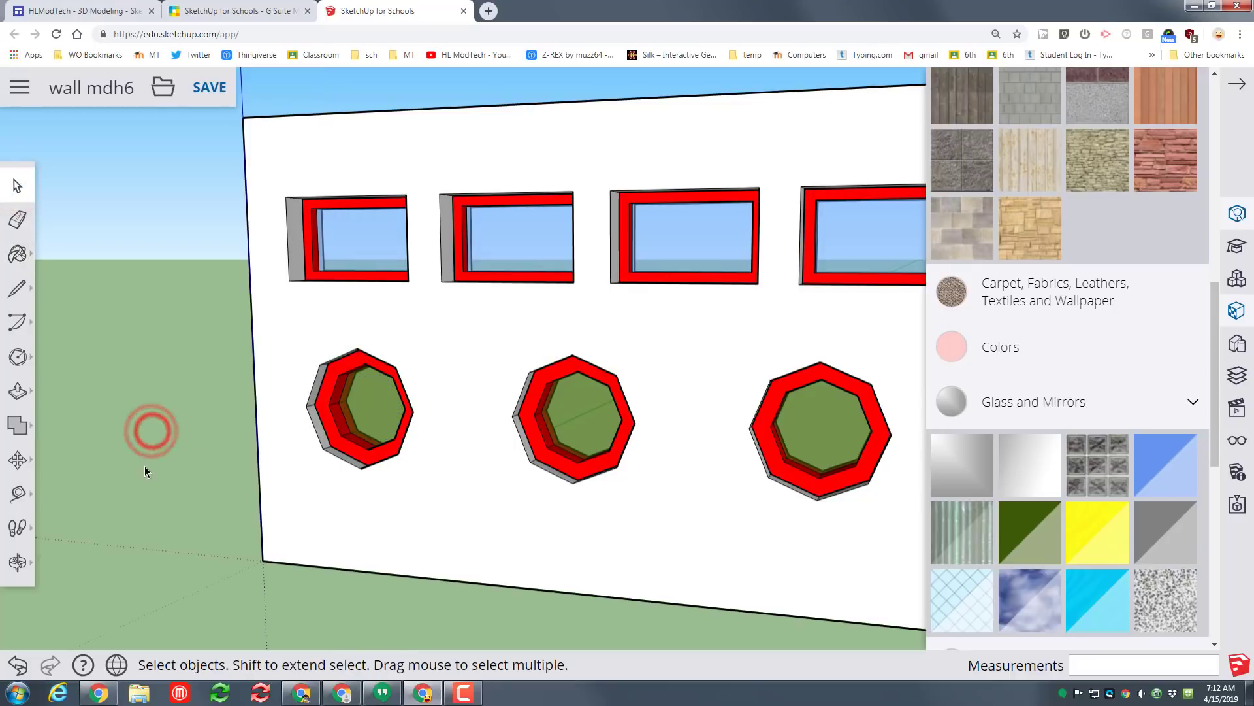
pyautogui.moveTo(145, 470); pyautogui.dragTo(559, 490, button='middle')
pyautogui.scroll(2, 1020, 214)
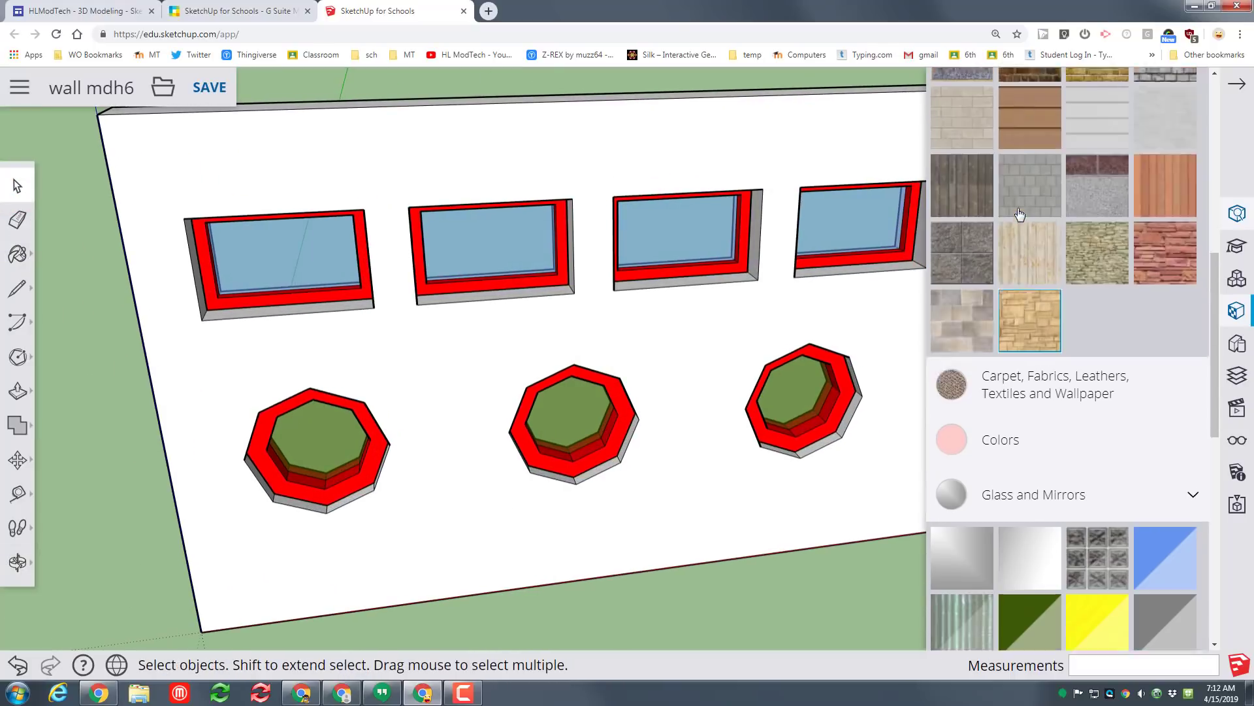
pyautogui.scroll(3, 1020, 214)
pyautogui.click(1040, 156)
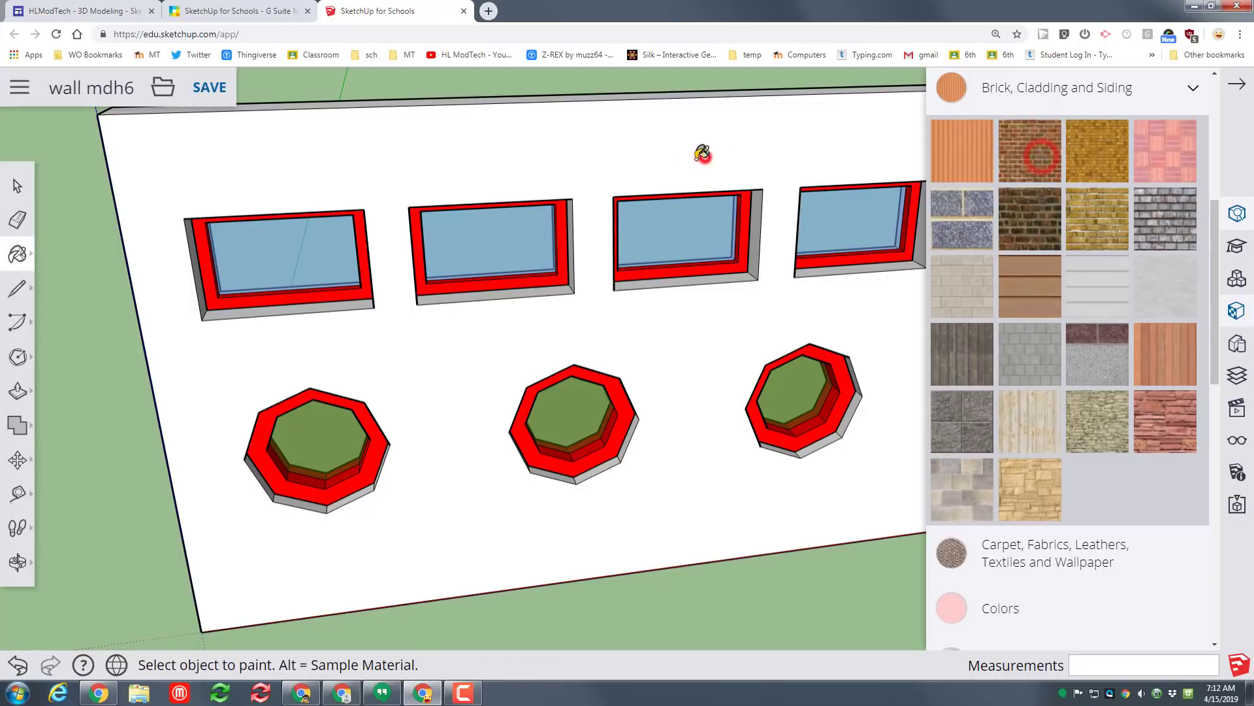
pyautogui.click(702, 154)
# - Select the entire model and repaint the wall with Brick Rough Tan
pyautogui.scroll(-3, 392, 157)
pyautogui.click(16, 187)
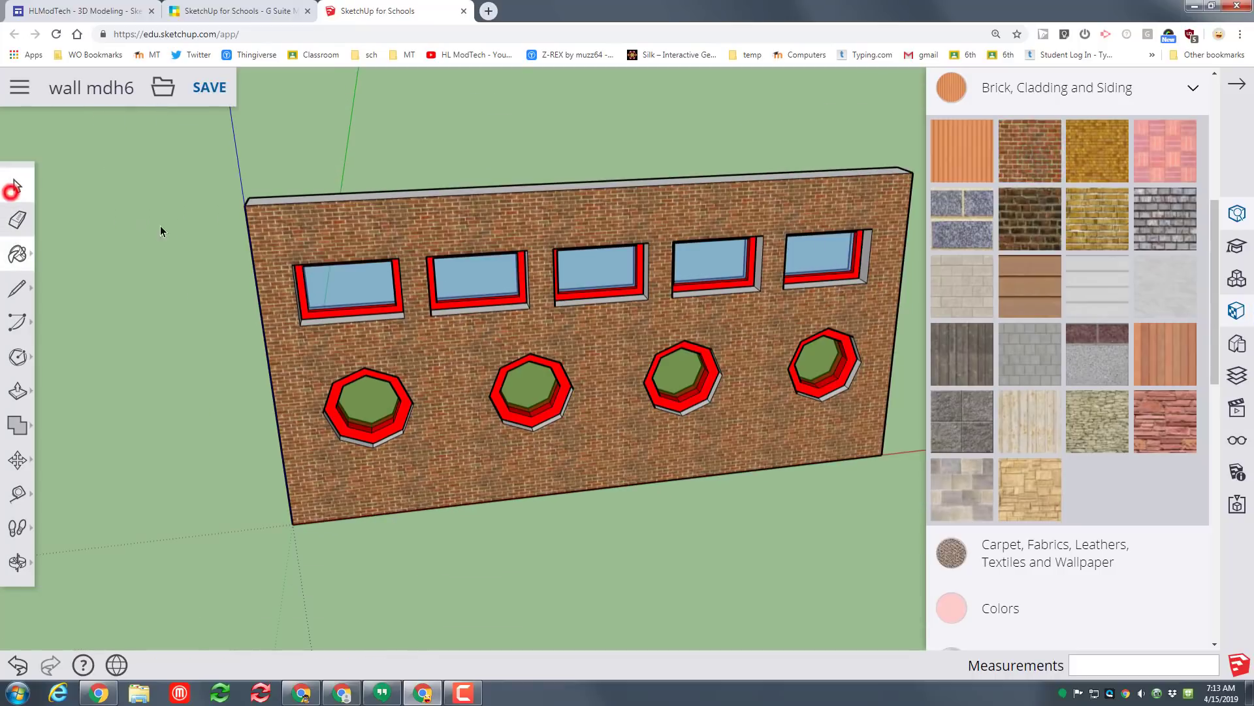
pyautogui.hotkey('ctrl', 'a')
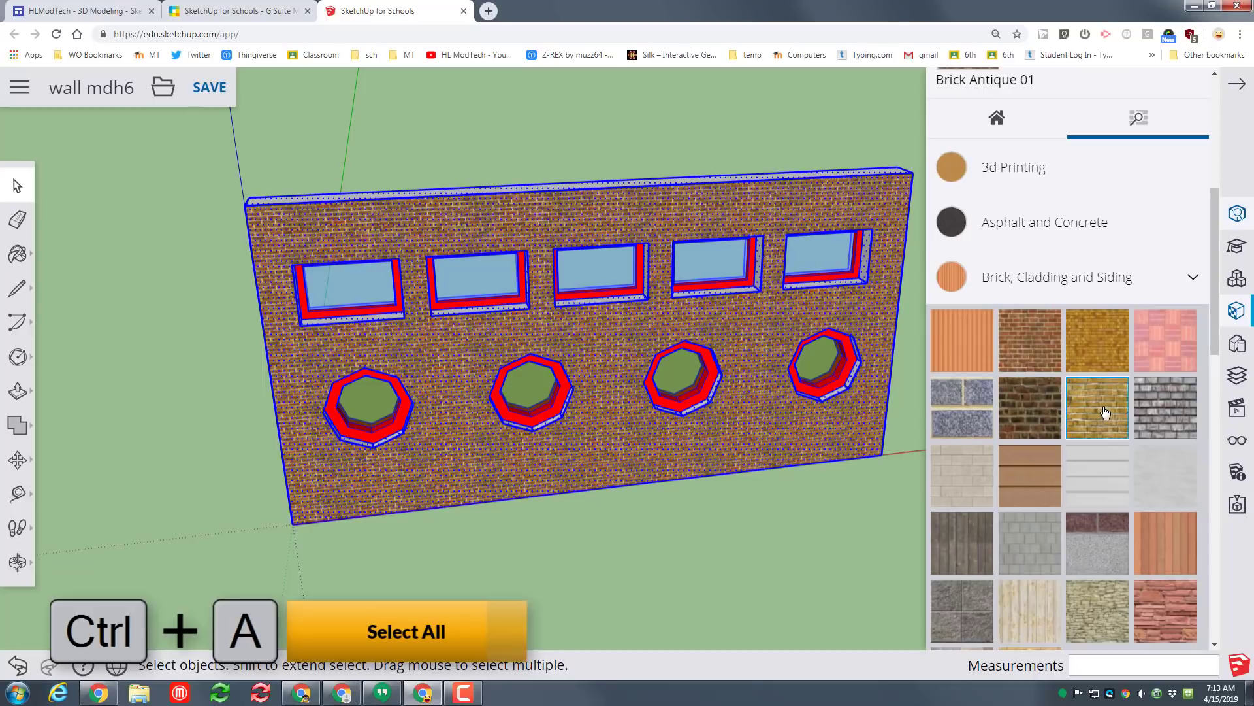
pyautogui.click(1098, 409)
pyautogui.click(614, 436)
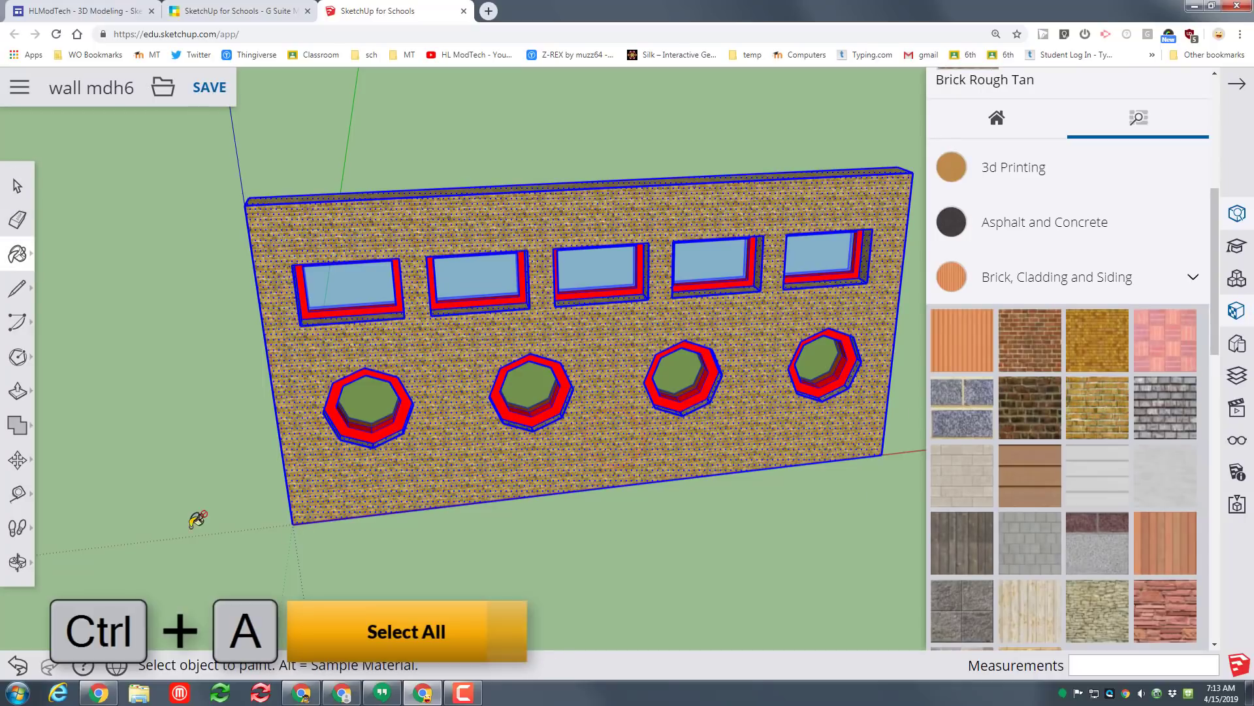
pyautogui.moveTo(196, 518)
pyautogui.mouseDown(button='middle')
pyautogui.moveTo(392, 549)
pyautogui.moveTo(833, 568)
pyautogui.moveTo(549, 549)
pyautogui.moveTo(341, 512)
pyautogui.moveTo(261, 193)
pyautogui.mouseUp(button='middle')
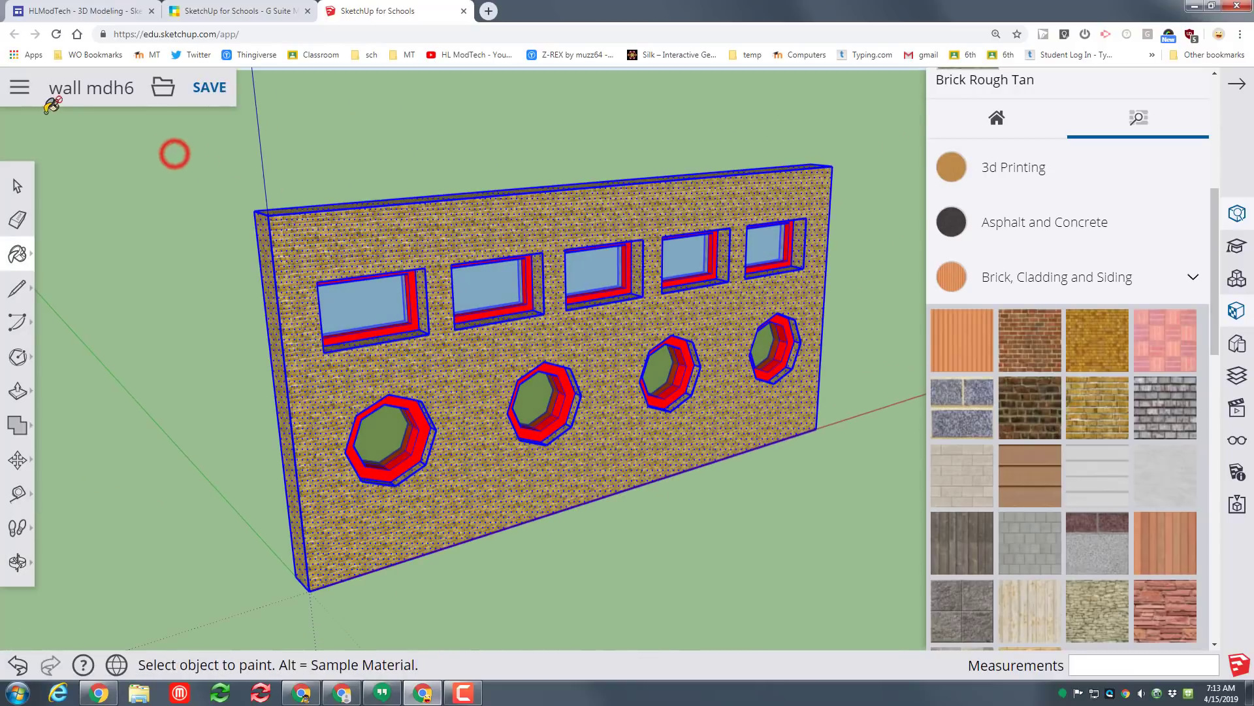
# - Save the brick wall model and orbit around it to review the result
pyautogui.click(210, 87)
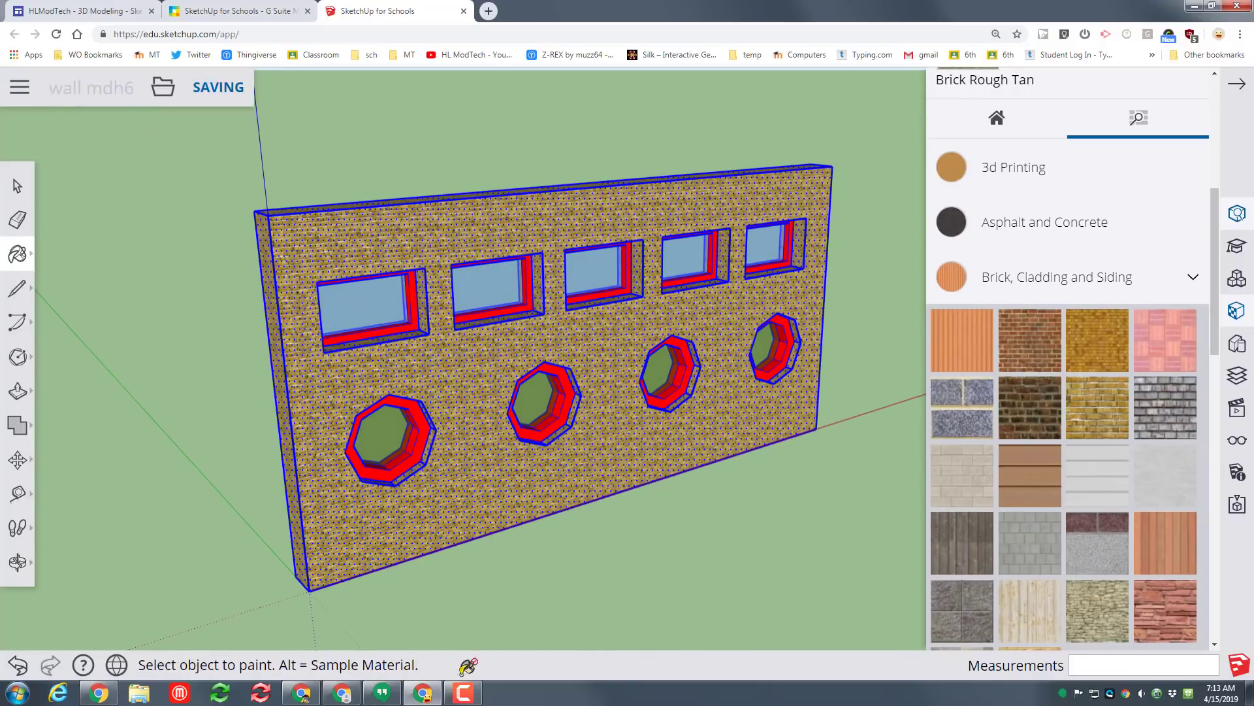
pyautogui.moveTo(475, 584)
pyautogui.mouseDown(button='middle')
pyautogui.moveTo(734, 597)
pyautogui.moveTo(495, 597)
pyautogui.moveTo(442, 580)
pyautogui.mouseUp(button='middle')
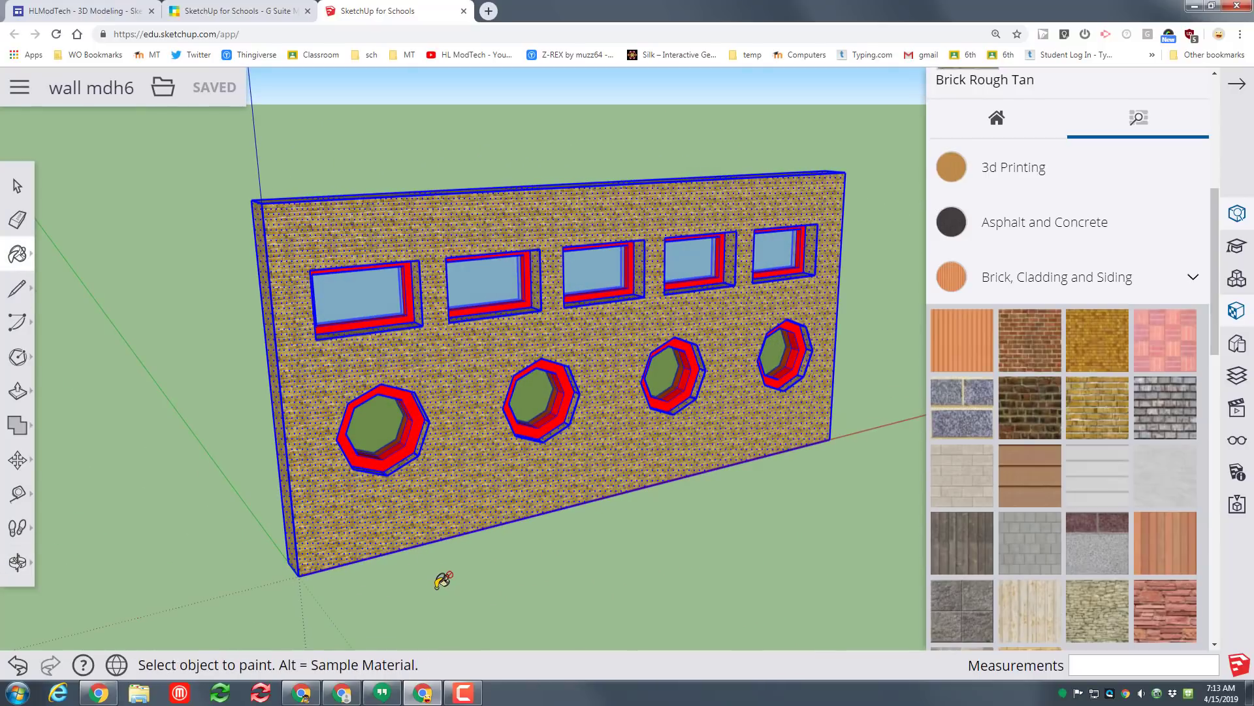
pyautogui.moveTo(724, 590)
pyautogui.mouseDown(button='middle')
pyautogui.moveTo(277, 588)
pyautogui.moveTo(638, 621)
pyautogui.moveTo(614, 401)
pyautogui.mouseUp(button='middle')
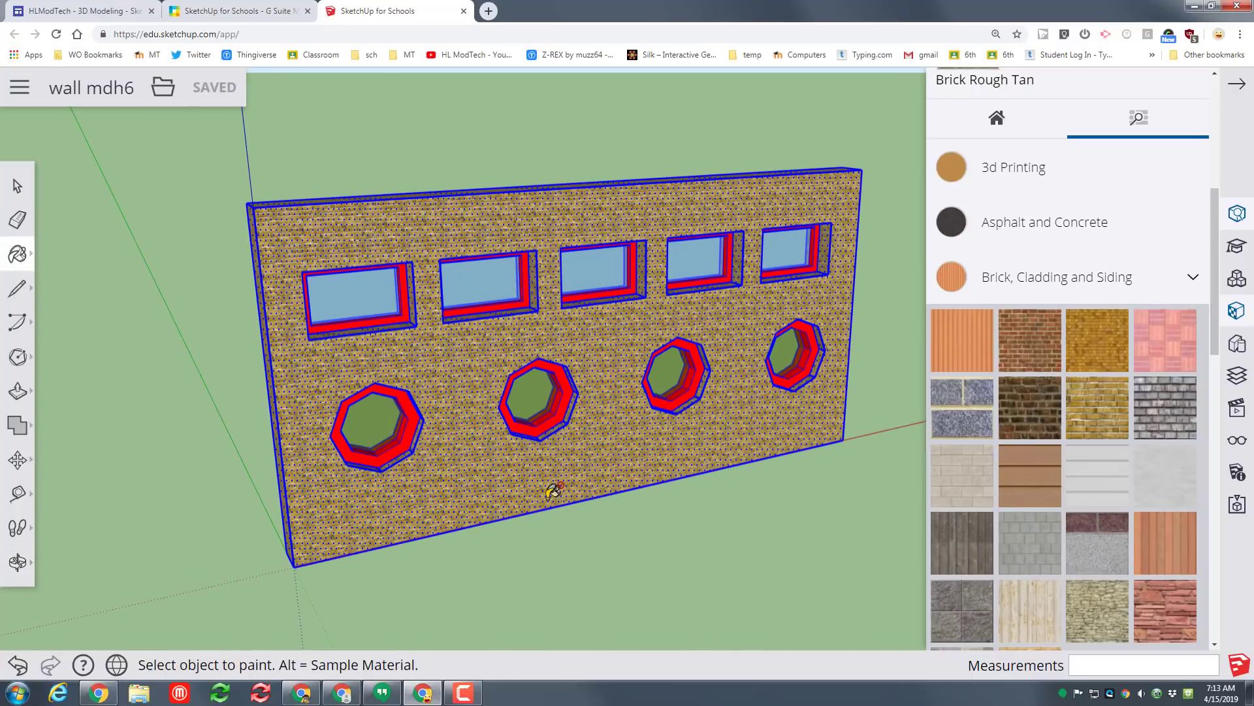